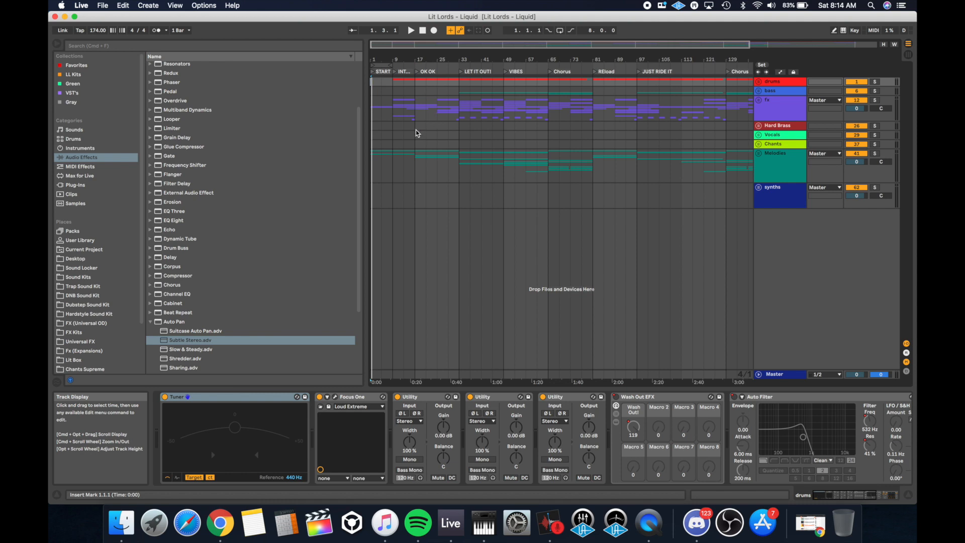
- Play the arrangement from the INTRIGUE marker at bar 9 to review the track
{"action": "left_click", "coordinate": [372, 159]}
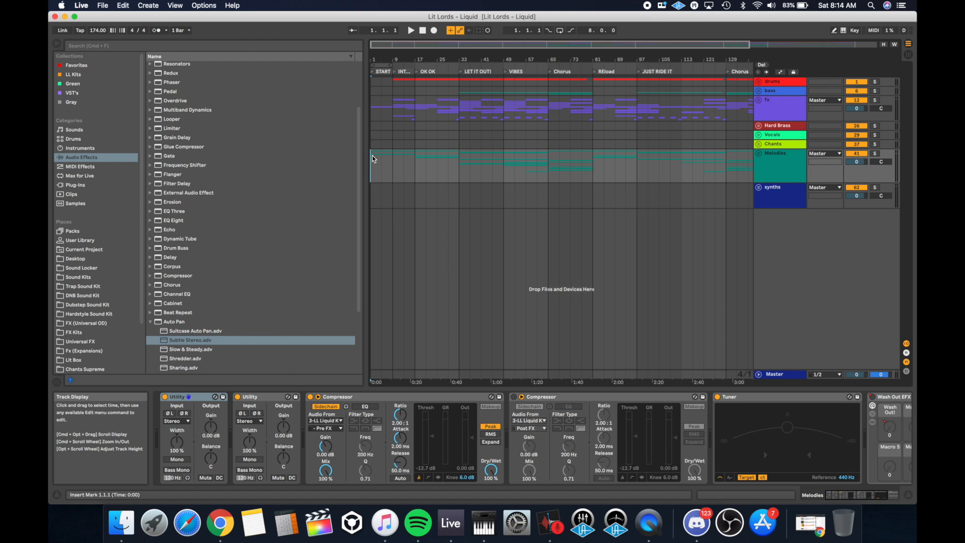
{"action": "left_click", "coordinate": [397, 162]}
{"action": "key", "text": "space"}
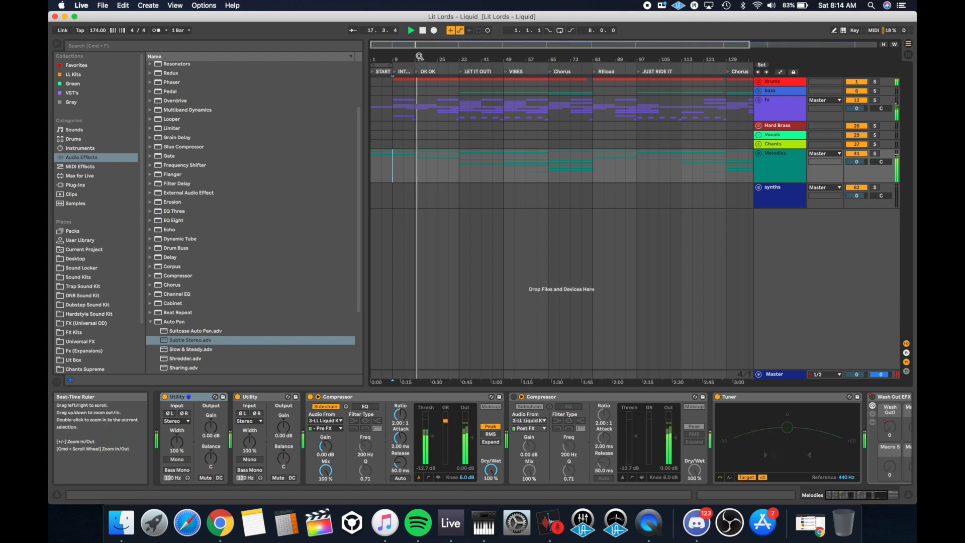
{"action": "left_click_drag", "start_coordinate": [419, 57], "coordinate": [420, 70]}
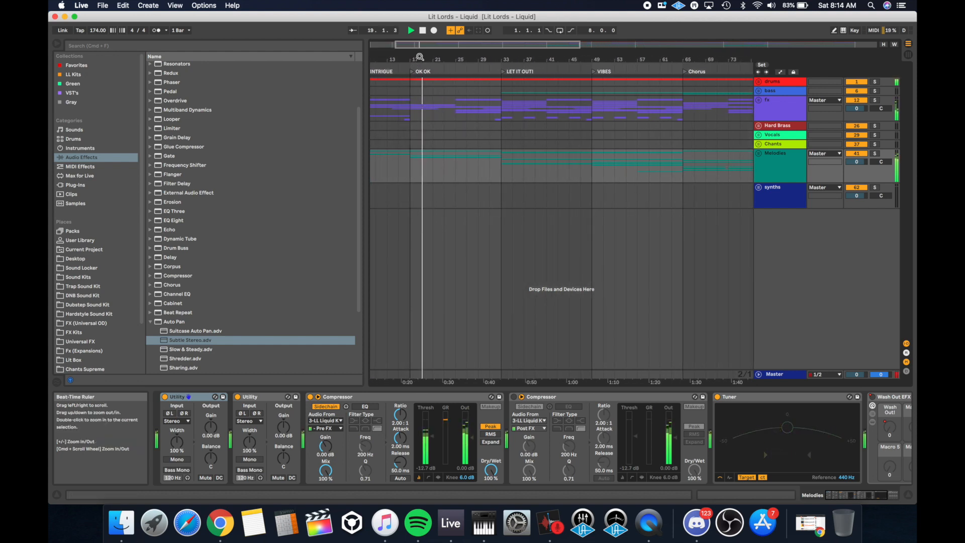
{"action": "key", "text": "XF86AudioRaiseVolume"}
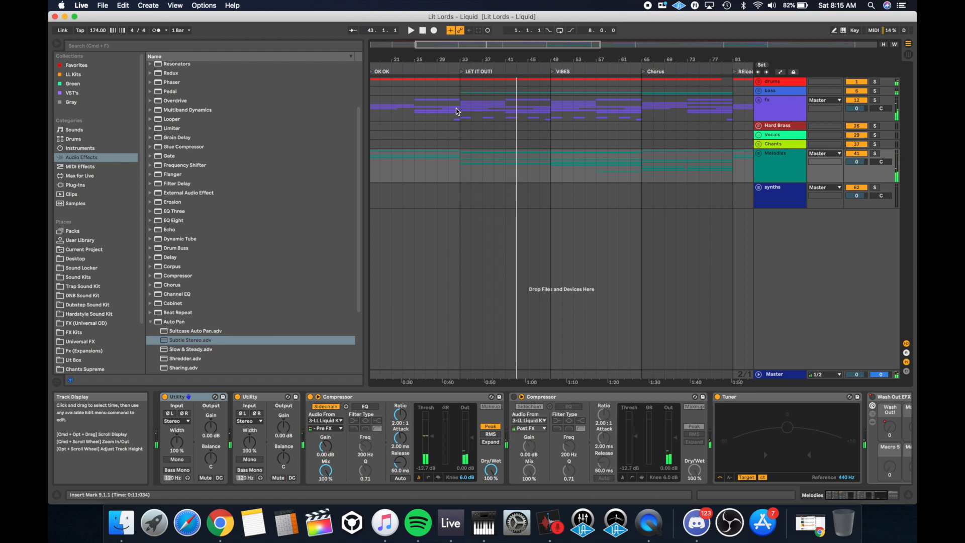
{"action": "scroll", "coordinate": [458, 112], "scroll_direction": "left", "scroll_amount": 5}
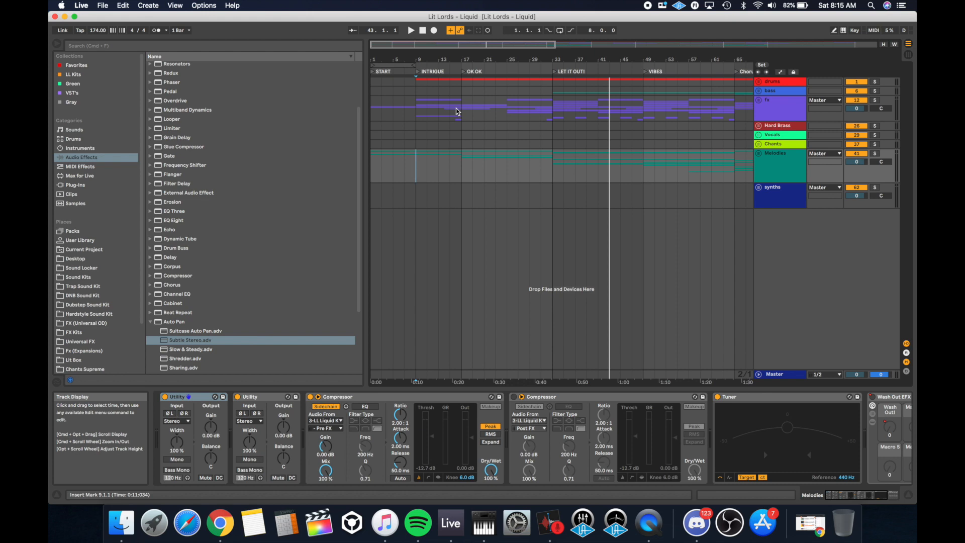
- Place the insert marker at bar 9 on the Melodies group and unfold all the group tracks
{"action": "left_click", "coordinate": [416, 161]}
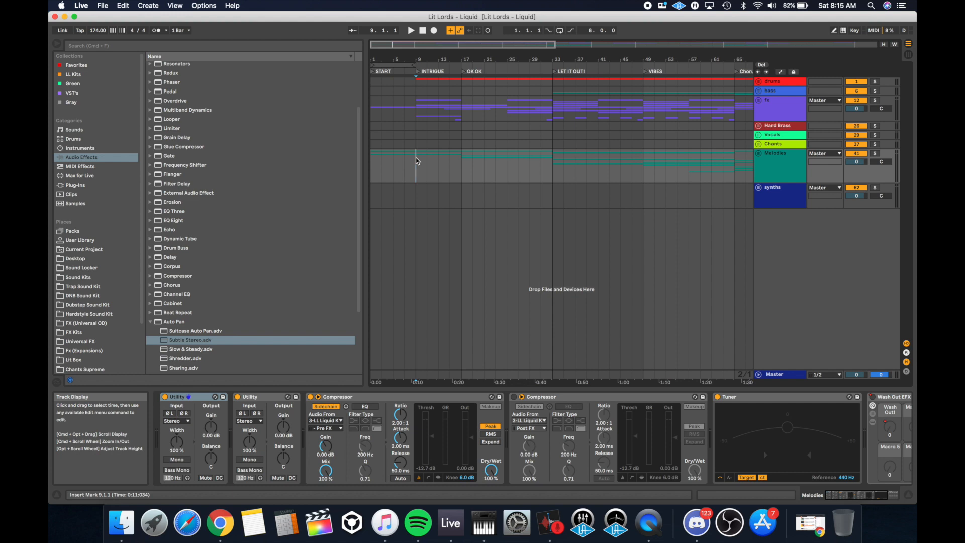
{"action": "key", "text": "super+z"}
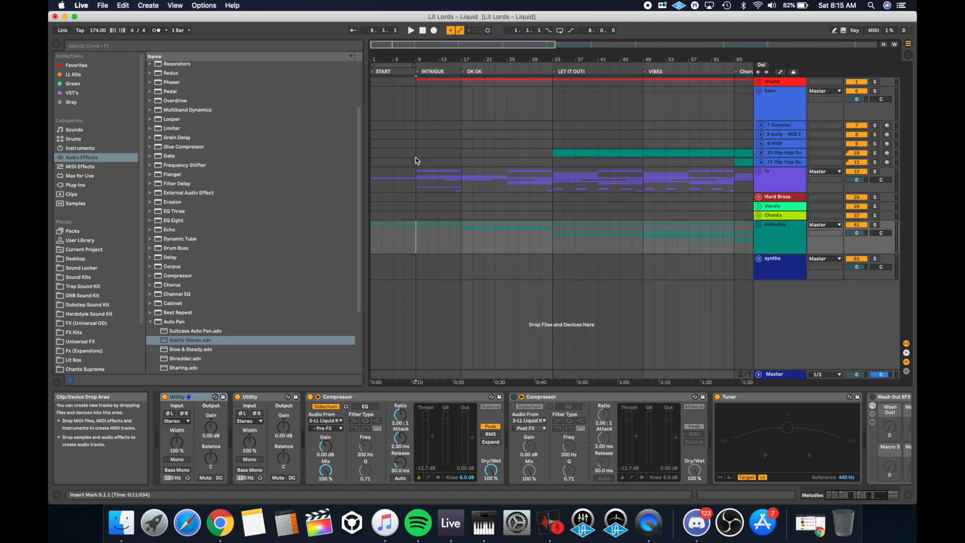
{"action": "key", "text": "alt+u"}
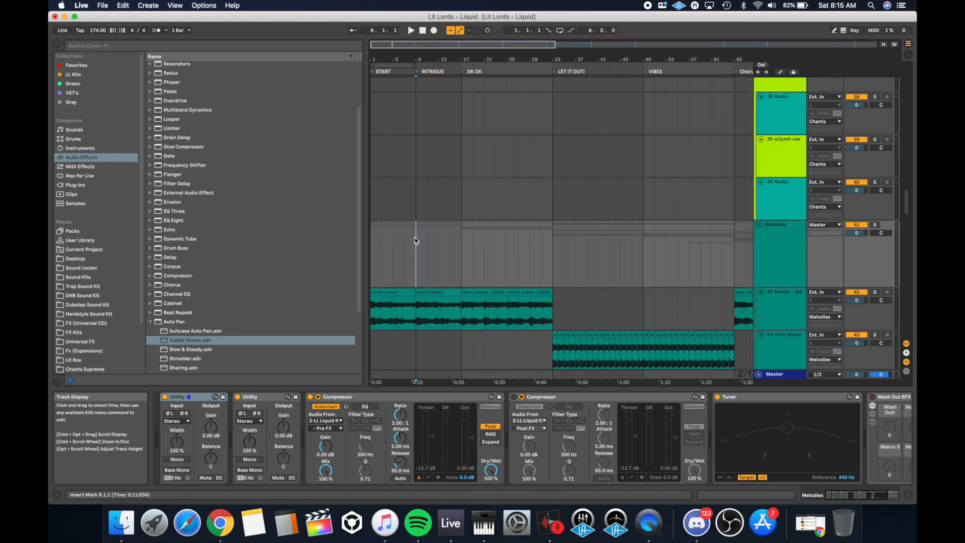
{"action": "scroll", "coordinate": [416, 242], "scroll_direction": "down", "scroll_amount": 3}
- Select the first start piano clip on track 42, look through its effect chain and solo the track
{"action": "left_click", "coordinate": [401, 238]}
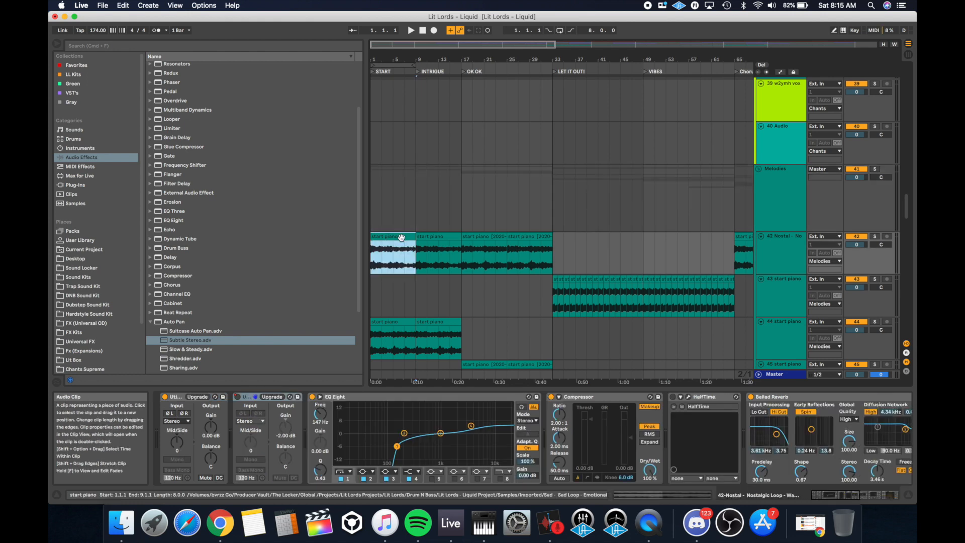
{"action": "left_click", "coordinate": [656, 425]}
{"action": "scroll", "coordinate": [657, 425], "scroll_direction": "right", "scroll_amount": 3}
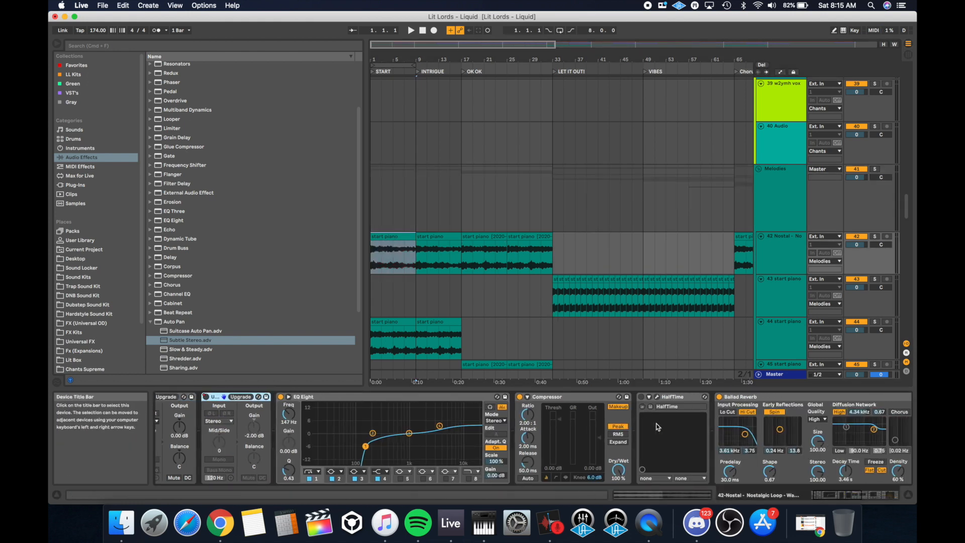
{"action": "scroll", "coordinate": [656, 422], "scroll_direction": "right", "scroll_amount": 8}
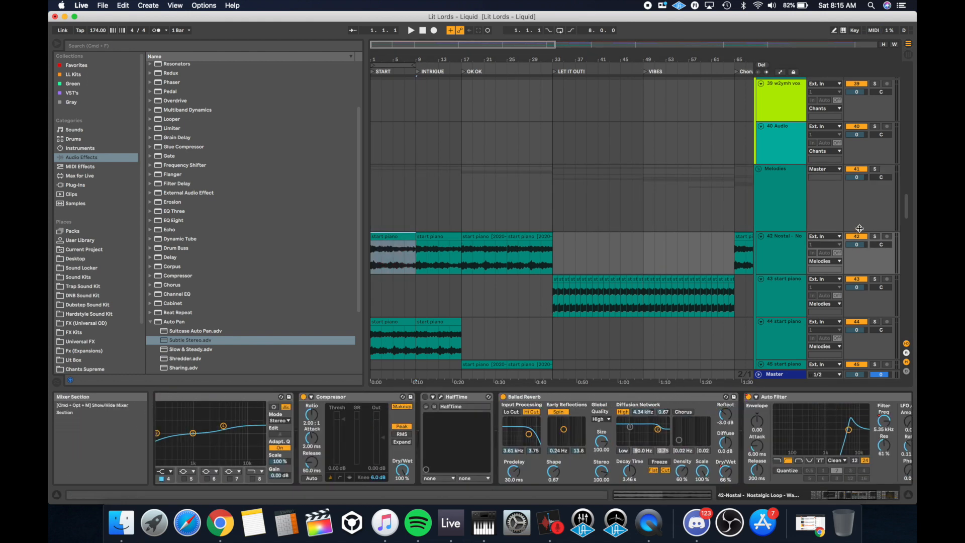
{"action": "left_click", "coordinate": [875, 237]}
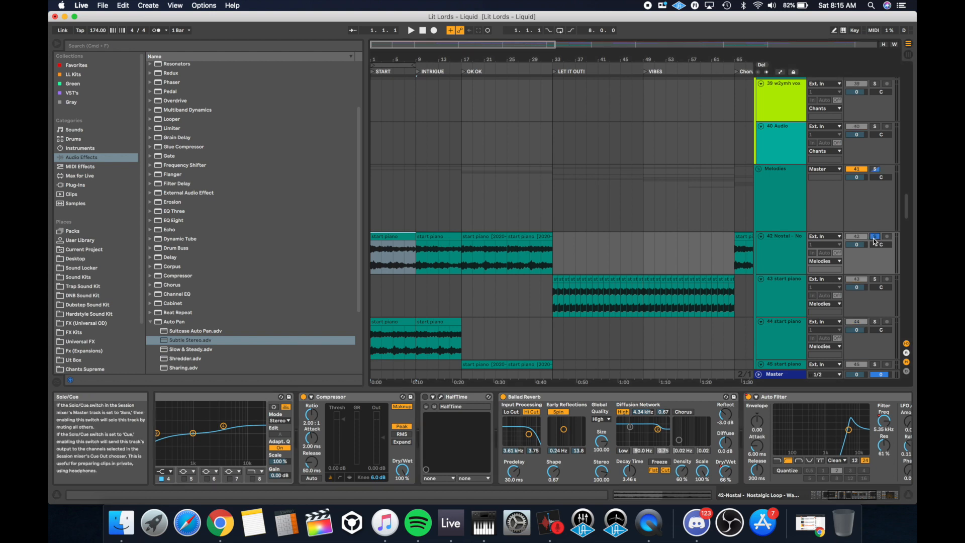
- Bypass the Auto Filter, Ballad Reverb and EQ Eight on track 42 and play the START section dry
{"action": "left_click", "coordinate": [747, 397]}
{"action": "scroll", "coordinate": [506, 402], "scroll_direction": "left", "scroll_amount": 10}
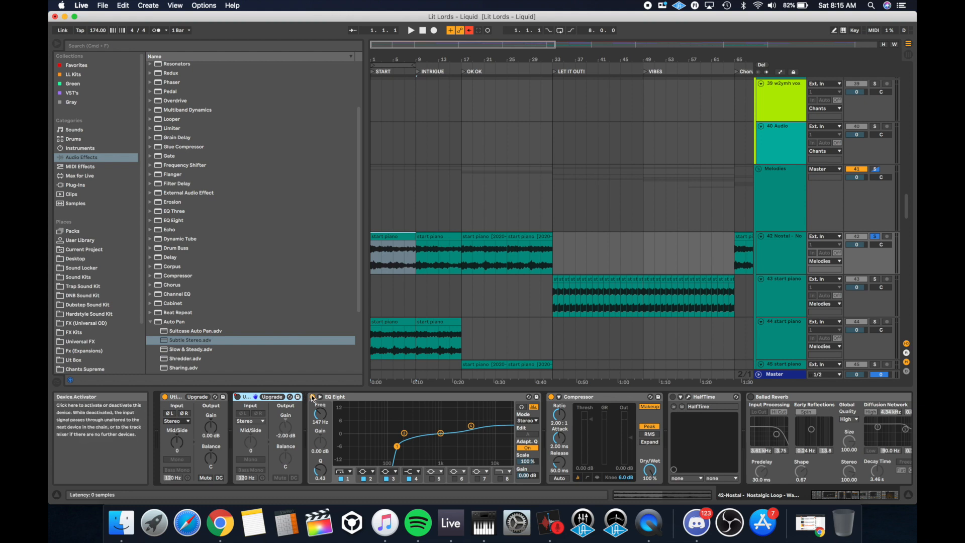
{"action": "left_click", "coordinate": [312, 396]}
{"action": "key", "text": "space"}
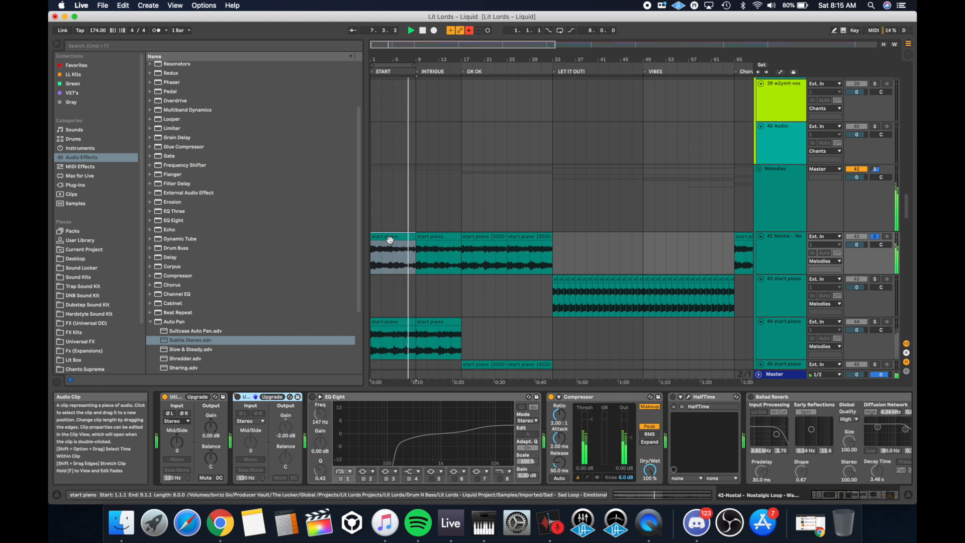
{"action": "key", "text": "space"}
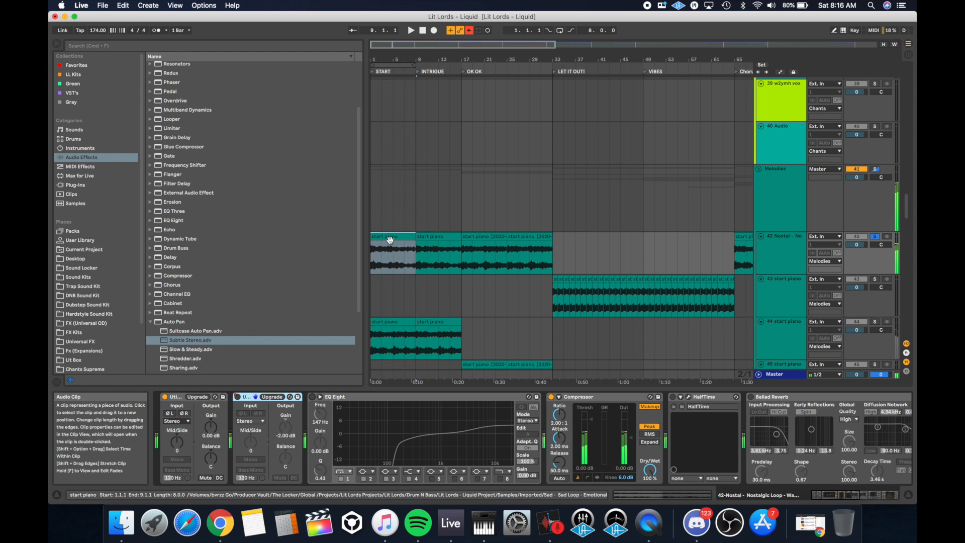
- Undo the bypassing of track 42's effects and play the START section with them active
{"action": "key", "text": "super+z"}
{"action": "scroll", "coordinate": [575, 423], "scroll_direction": "right", "scroll_amount": 6}
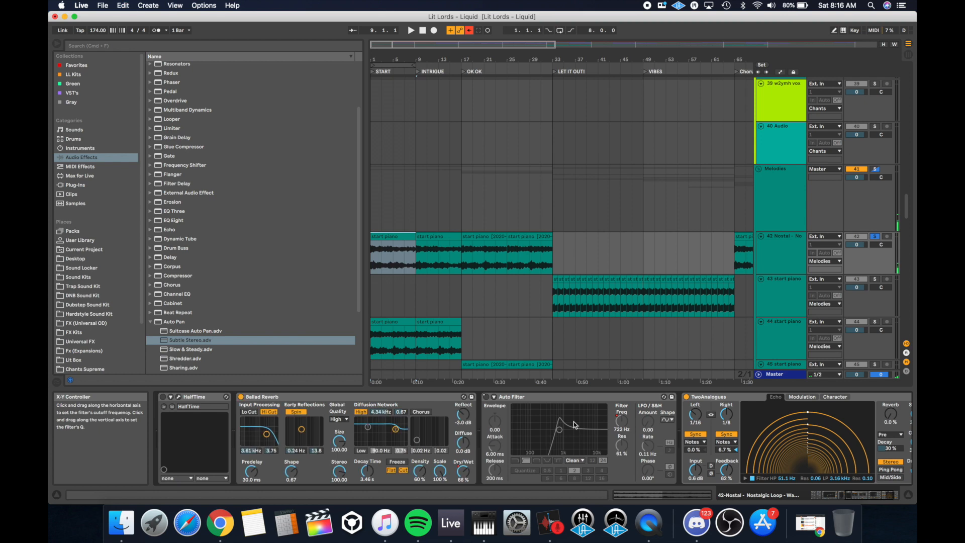
{"action": "scroll", "coordinate": [575, 423], "scroll_direction": "right", "scroll_amount": 3}
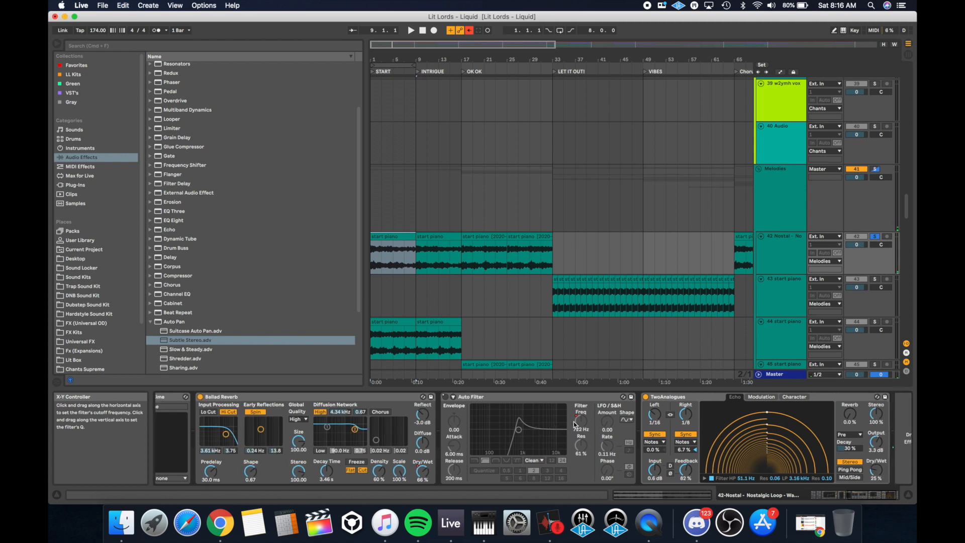
{"action": "key", "text": "space"}
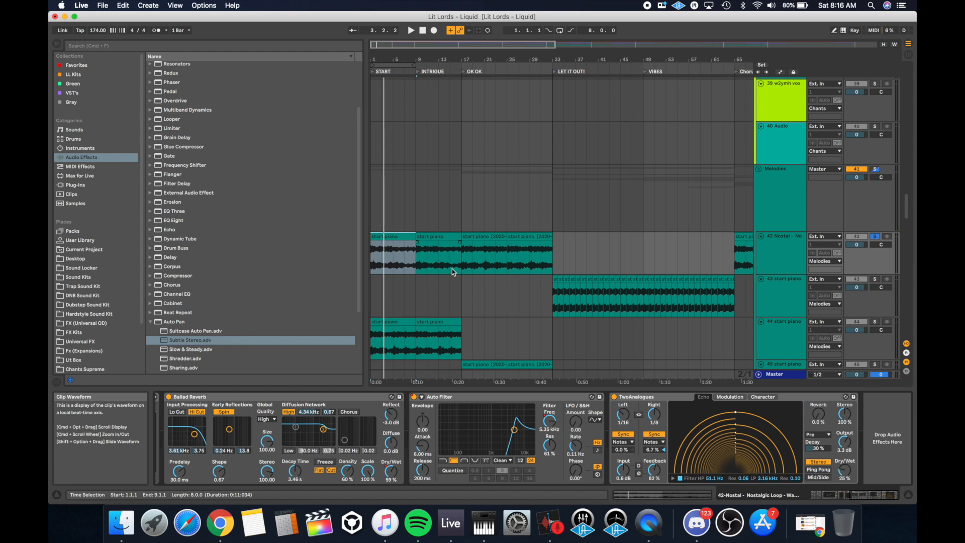
- Look over the piano clips across the arrangement, open the first start piano clip's sample settings and play it
{"action": "scroll", "coordinate": [451, 271], "scroll_direction": "down", "scroll_amount": 1}
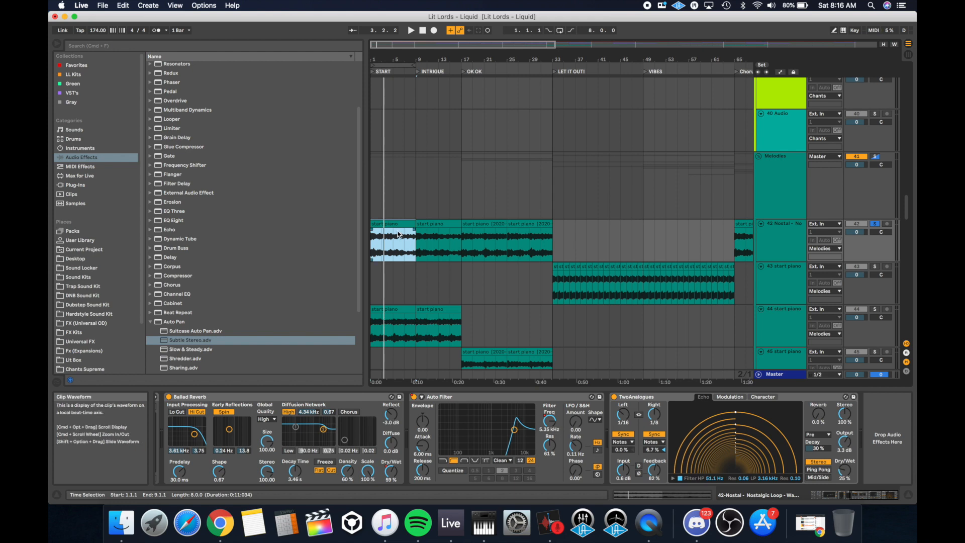
{"action": "scroll", "coordinate": [397, 234], "scroll_direction": "right", "scroll_amount": 20}
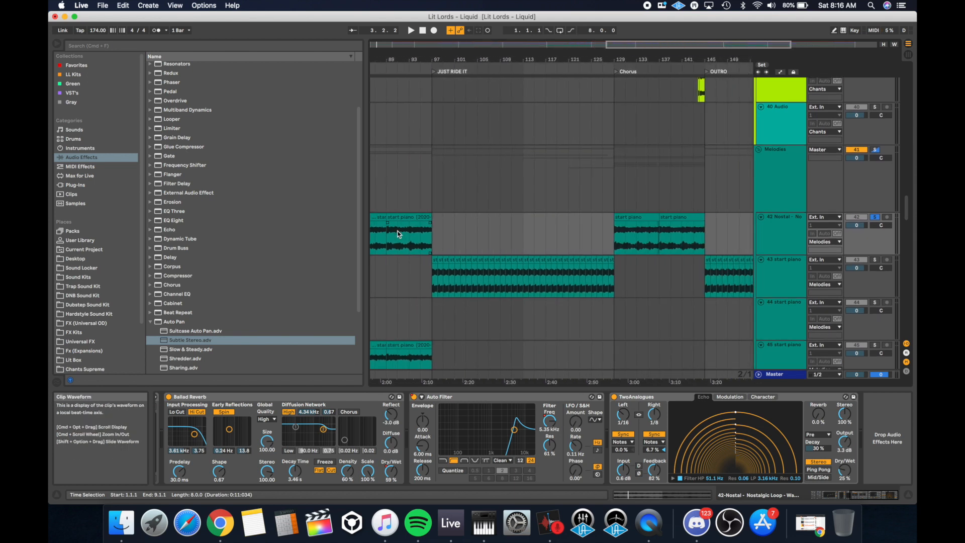
{"action": "scroll", "coordinate": [398, 234], "scroll_direction": "left", "scroll_amount": 20}
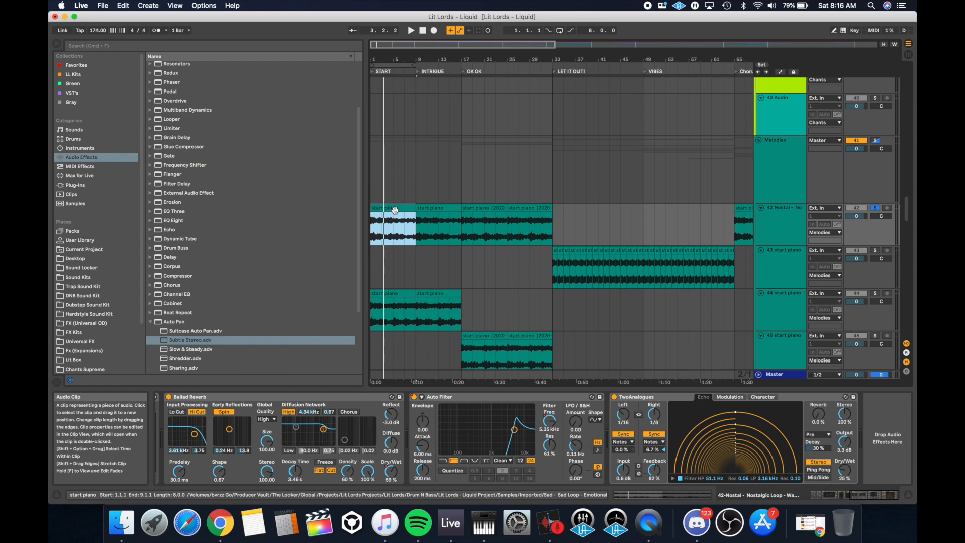
{"action": "double_click", "coordinate": [394, 210]}
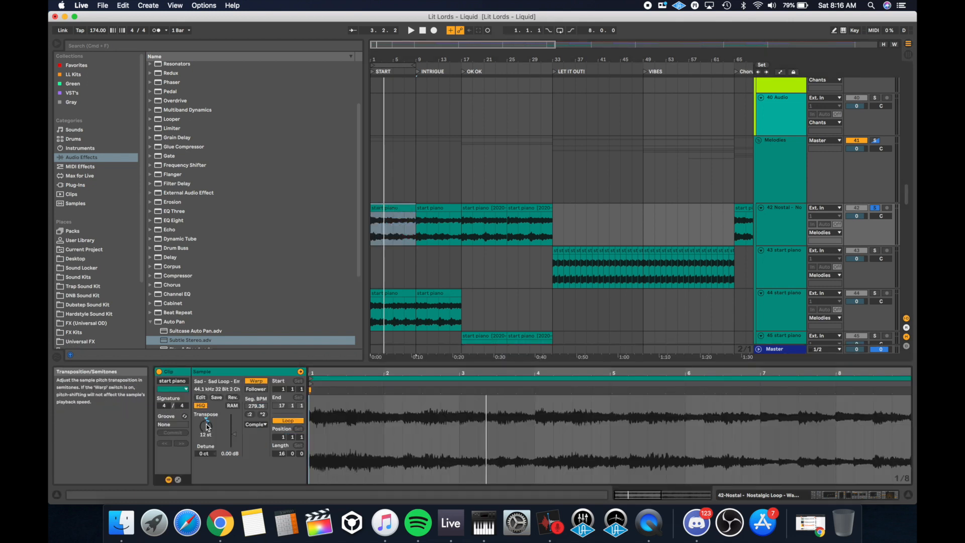
{"action": "key", "text": "space"}
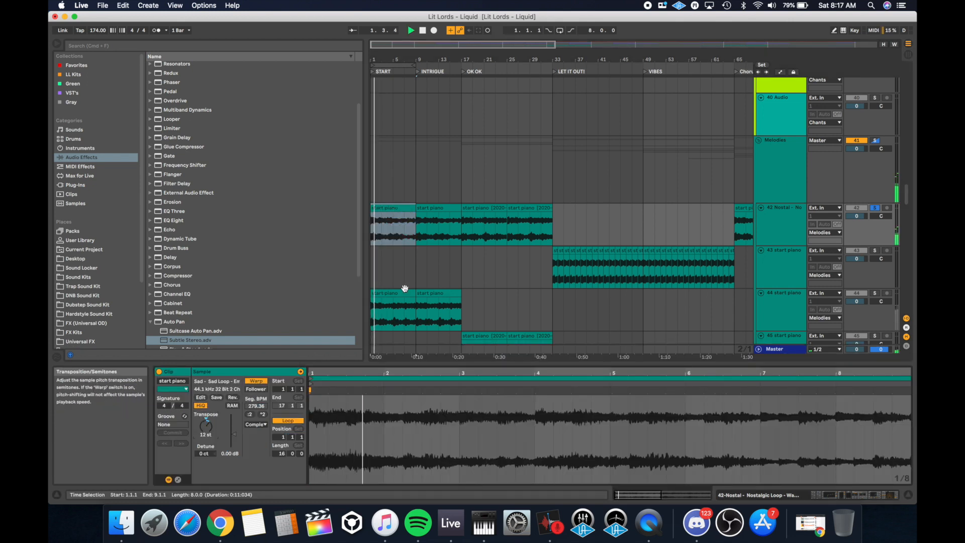
- Double the segment BPM of the first OK OK start piano clip on track 42 and play it
{"action": "left_click", "coordinate": [483, 206]}
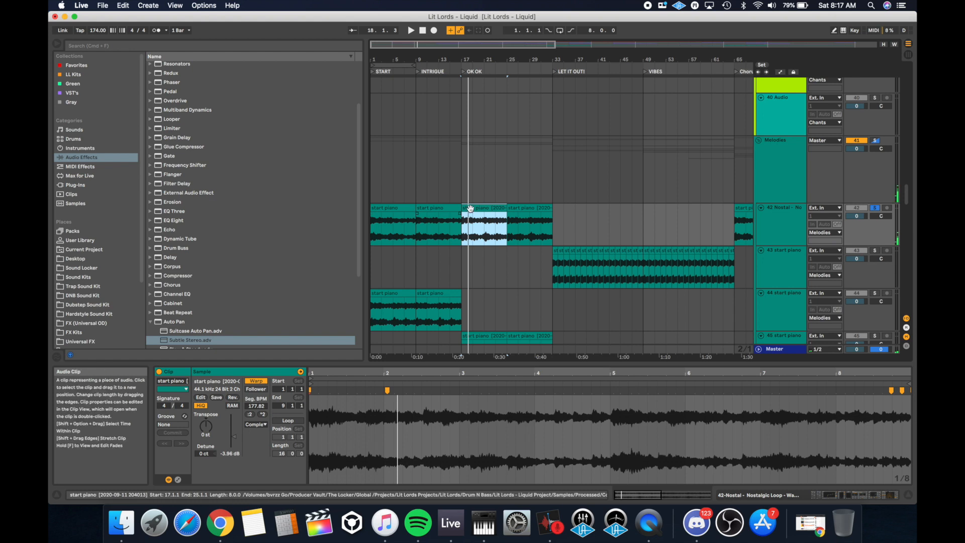
{"action": "left_click", "coordinate": [261, 414]}
{"action": "key", "text": "space"}
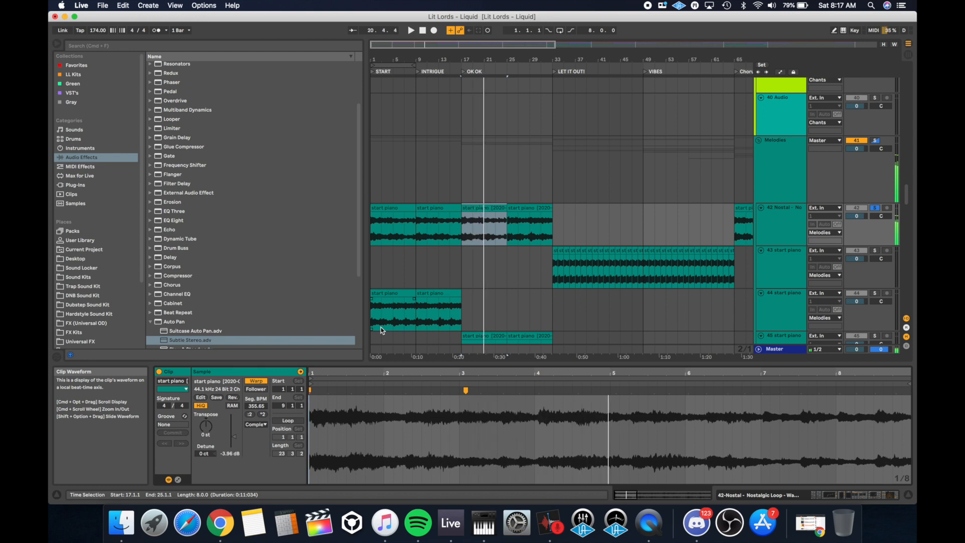
- Try a lower transposition on the first OK OK piano clip during playback, and reset its transpose to 0 st
{"action": "left_click", "coordinate": [475, 211]}
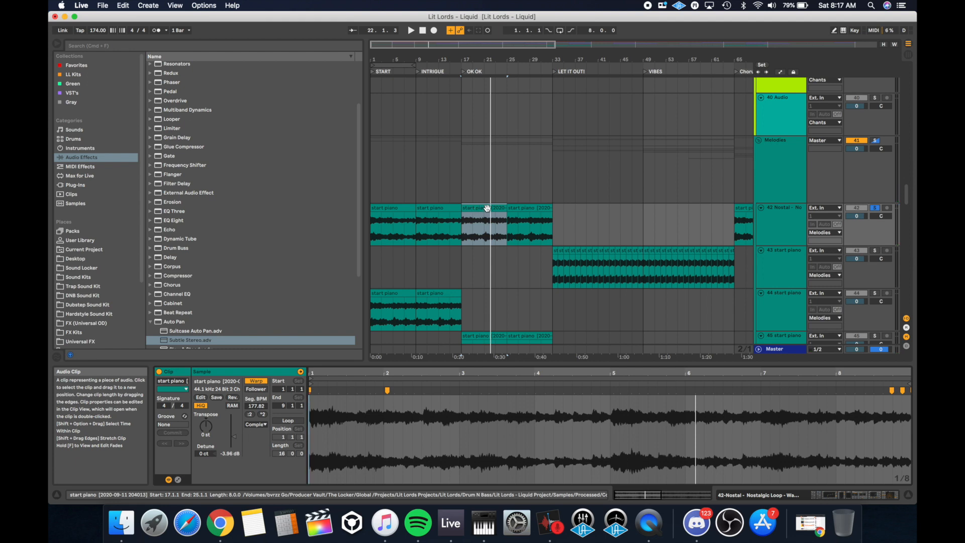
{"action": "left_click", "coordinate": [487, 208]}
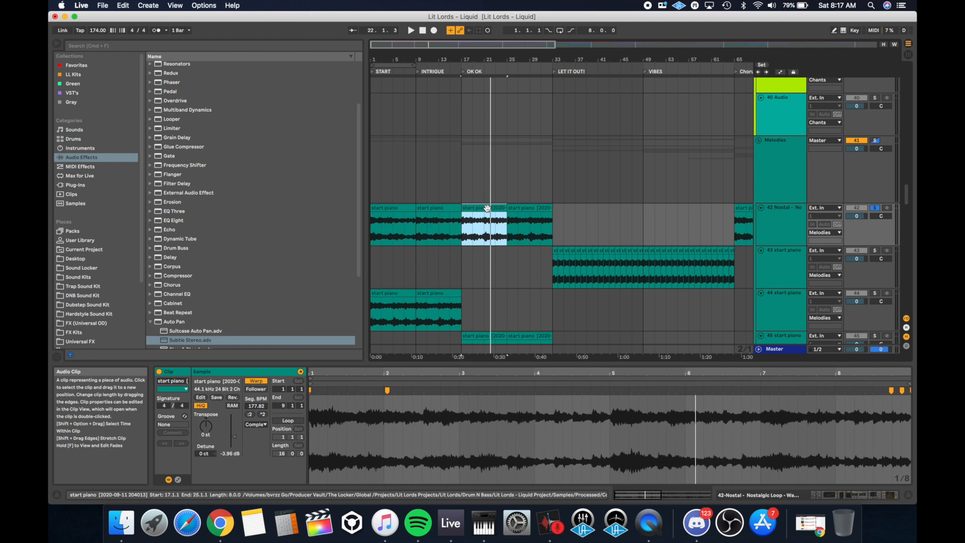
{"action": "left_click", "coordinate": [204, 431]}
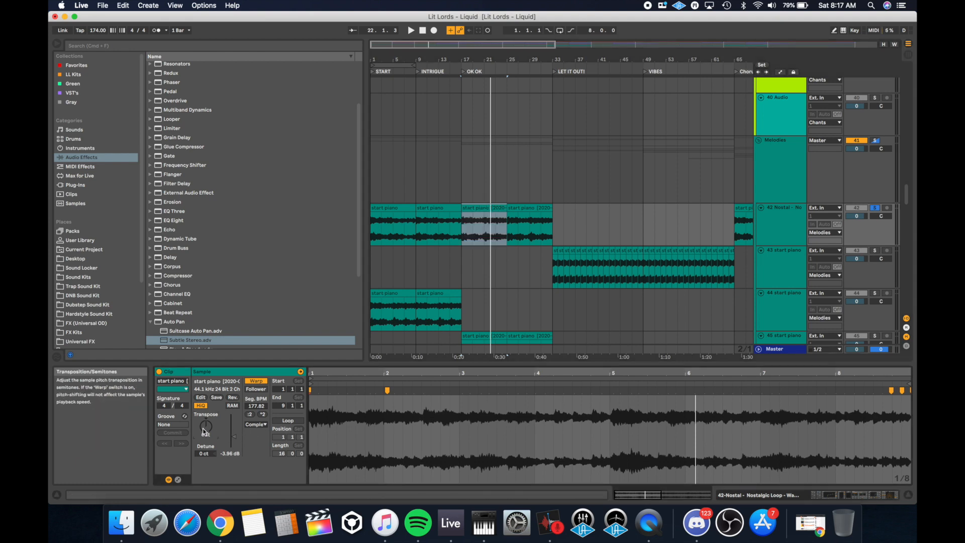
{"action": "key", "text": "space"}
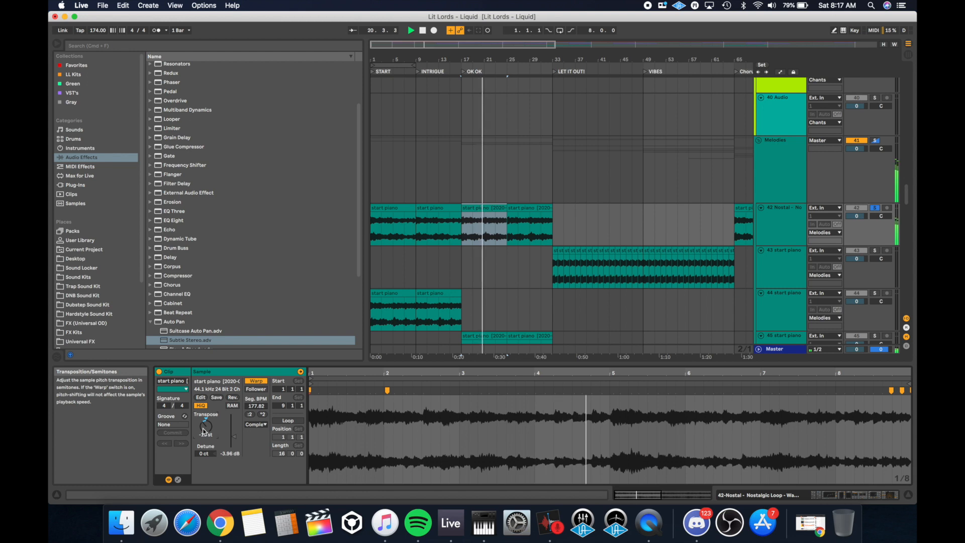
{"action": "double_click", "coordinate": [203, 431]}
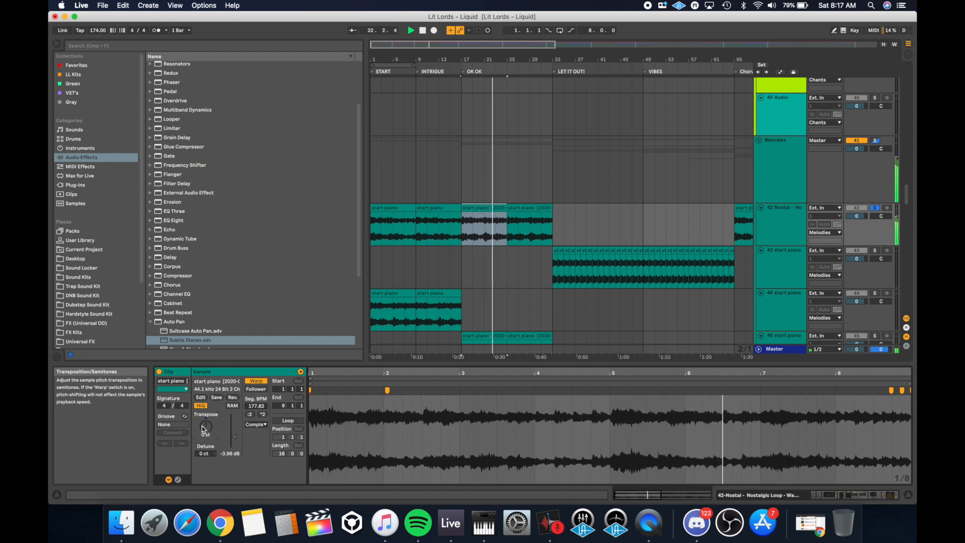
- Solo the LL Liquid Kit drum track together with piano track 42 and play both from the OK OK marker at bar 17
{"action": "left_click", "coordinate": [460, 229]}
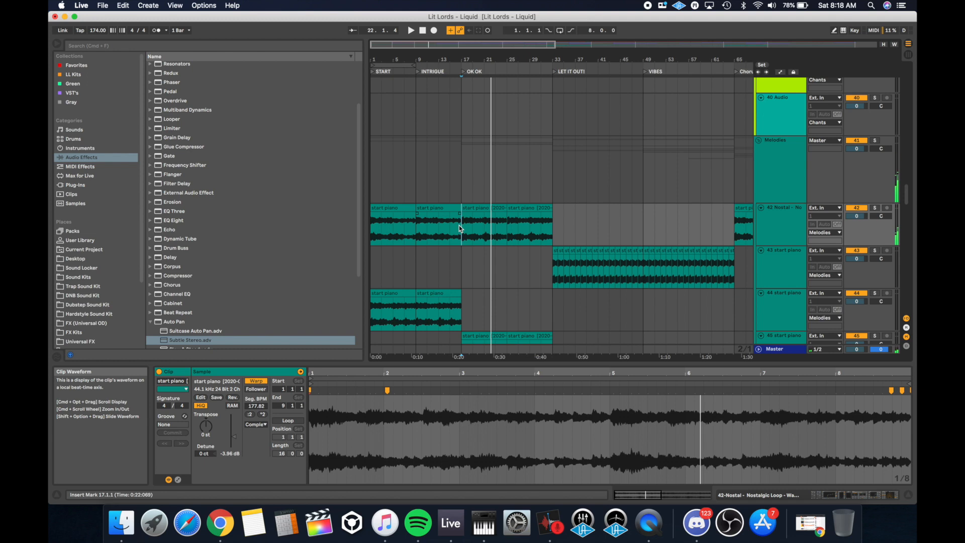
{"action": "scroll", "coordinate": [459, 225], "scroll_direction": "down", "scroll_amount": 2}
{"action": "key", "text": "space"}
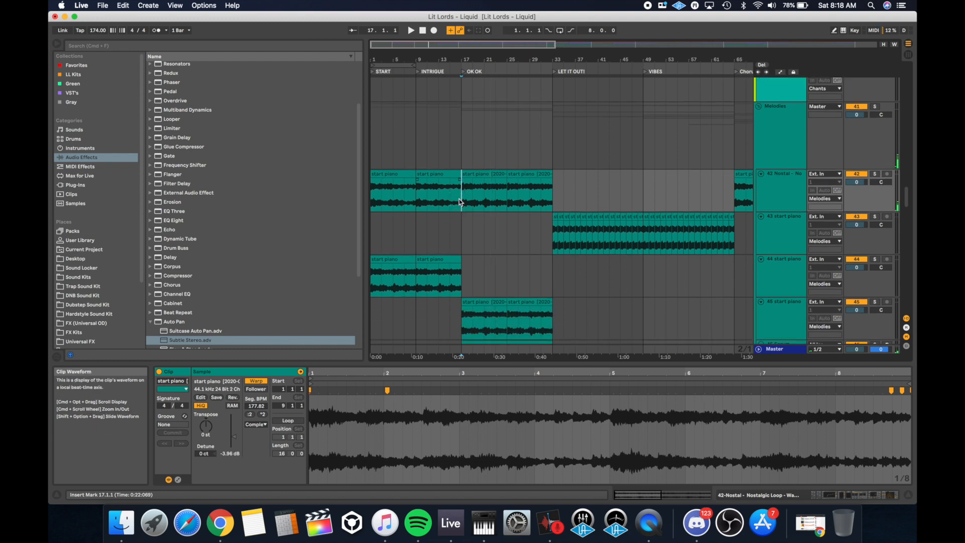
{"action": "scroll", "coordinate": [876, 174], "scroll_direction": "up", "scroll_amount": 20}
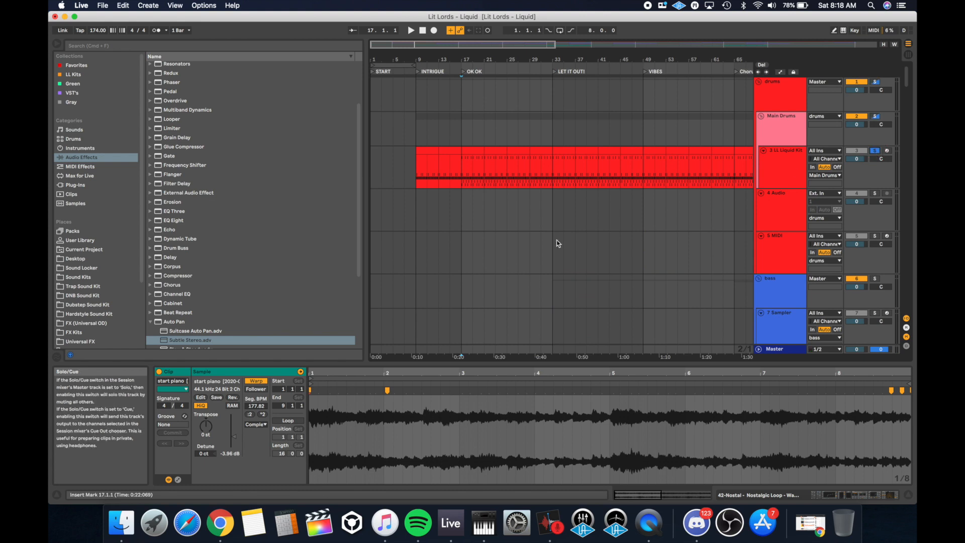
{"action": "scroll", "coordinate": [556, 240], "scroll_direction": "down", "scroll_amount": 20}
{"action": "key", "text": "space"}
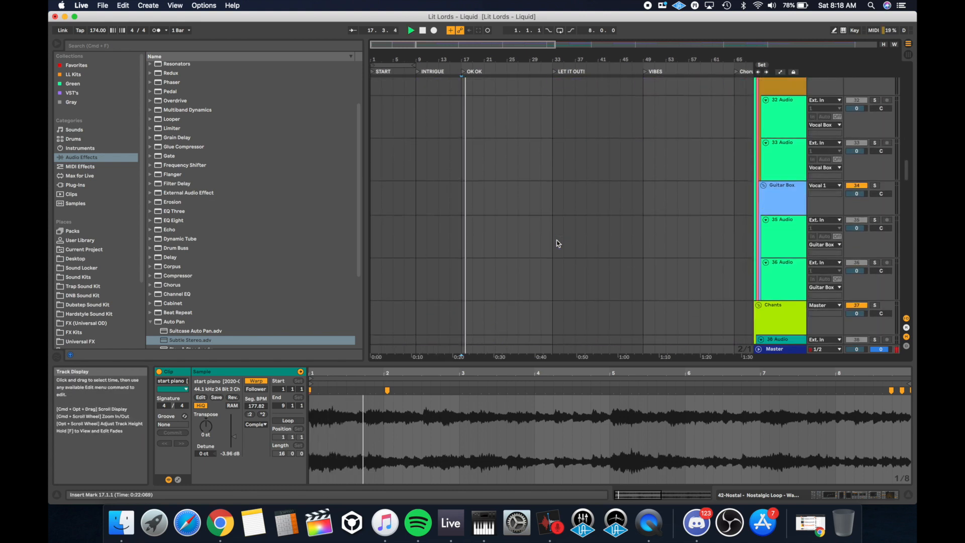
{"action": "scroll", "coordinate": [557, 239], "scroll_direction": "down", "scroll_amount": 10}
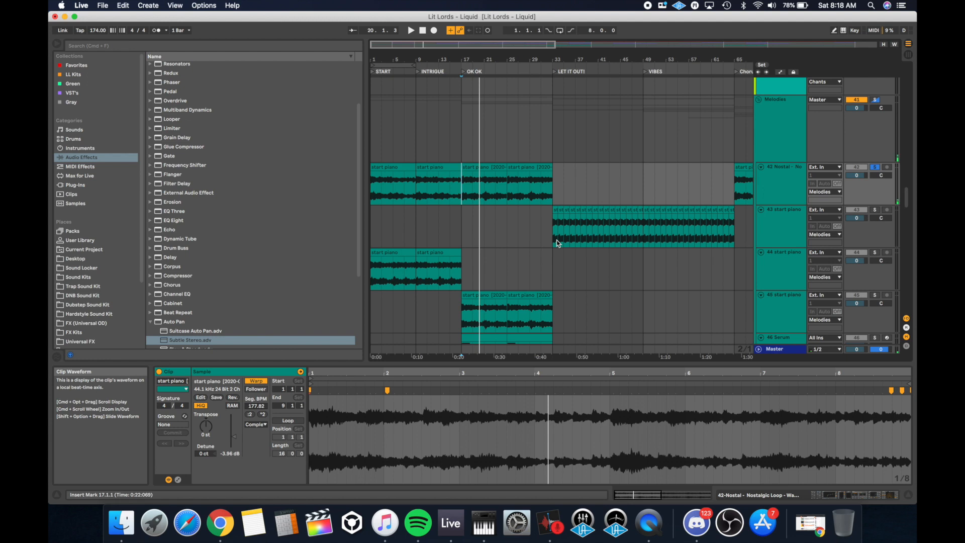
- Solo start piano track 45 on its own and play its first clip from the OK OK marker
{"action": "scroll", "coordinate": [557, 243], "scroll_direction": "down", "scroll_amount": 2}
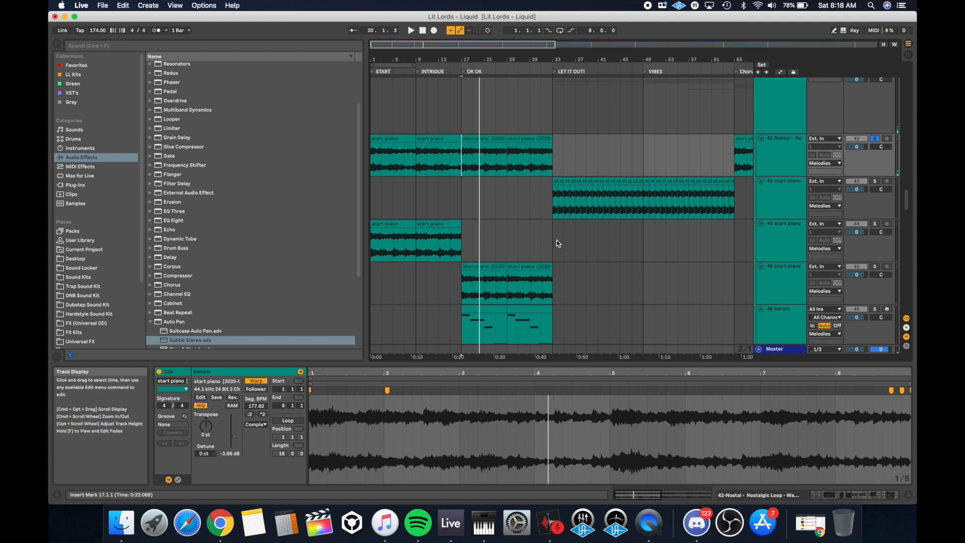
{"action": "left_click", "coordinate": [875, 266]}
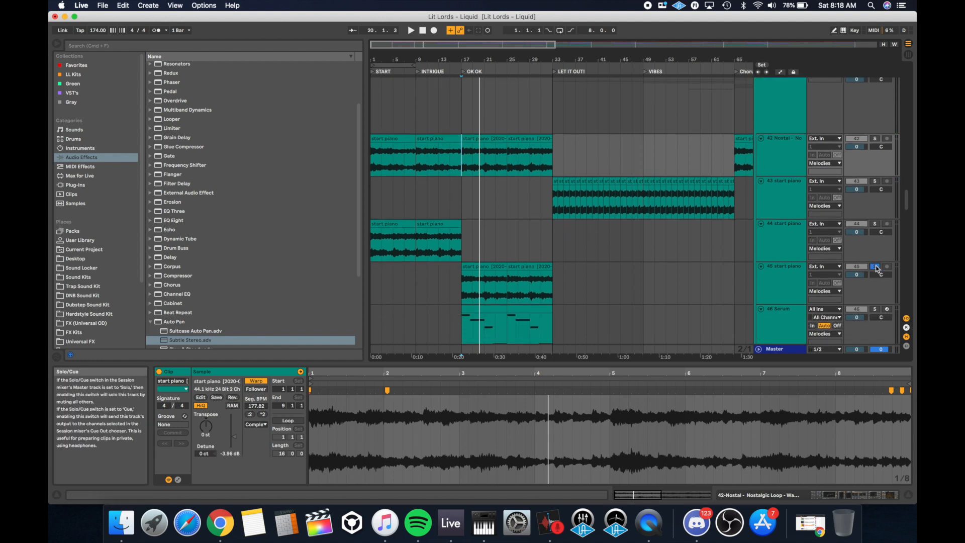
{"action": "left_click", "coordinate": [772, 292]}
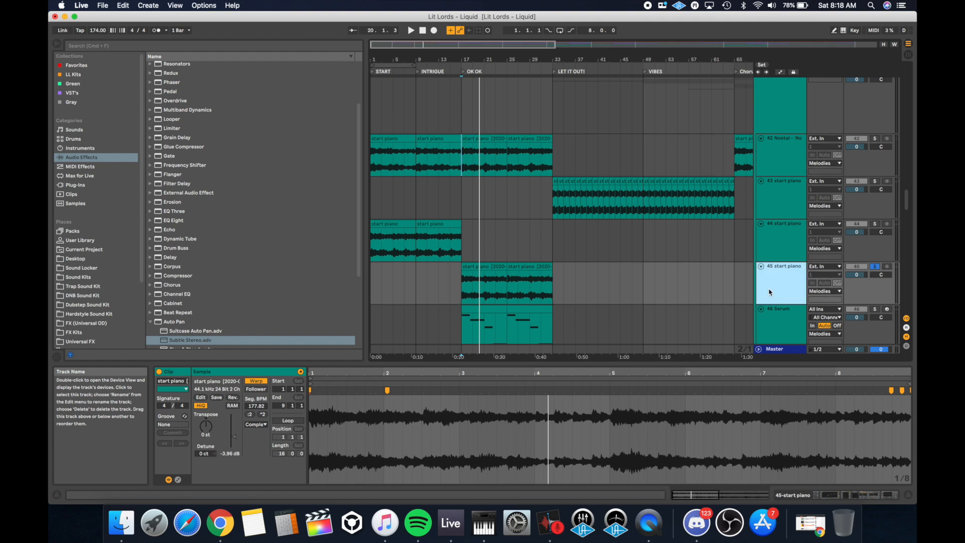
{"action": "left_click", "coordinate": [479, 266]}
{"action": "key", "text": "space"}
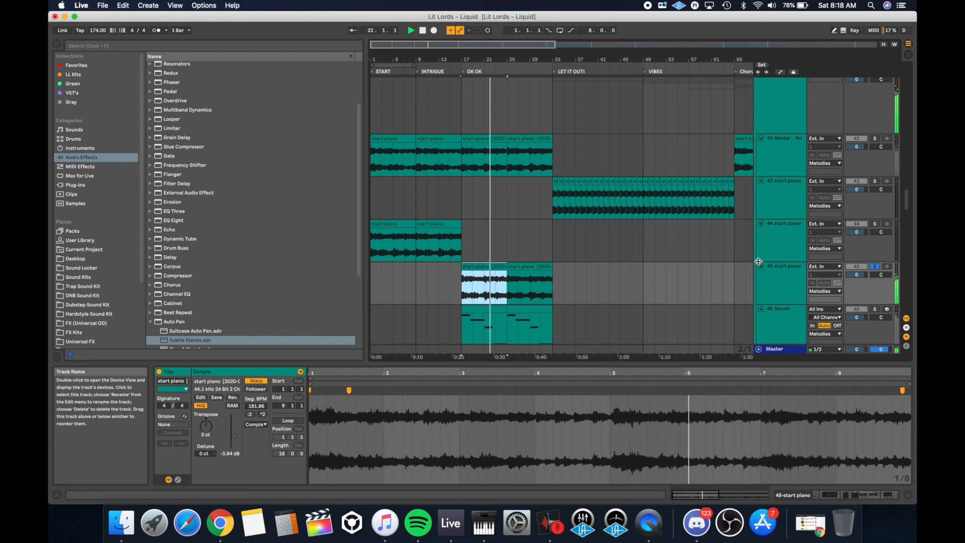
- Show track 45's effect chain and compare its playback with the HalfTime effect bypassed and re-enabled
{"action": "left_click", "coordinate": [769, 275]}
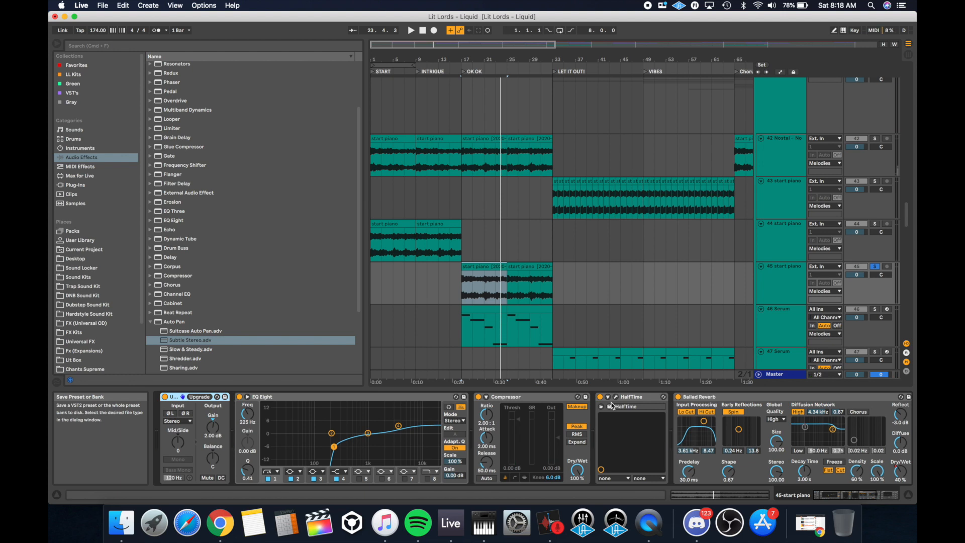
{"action": "key", "text": "space"}
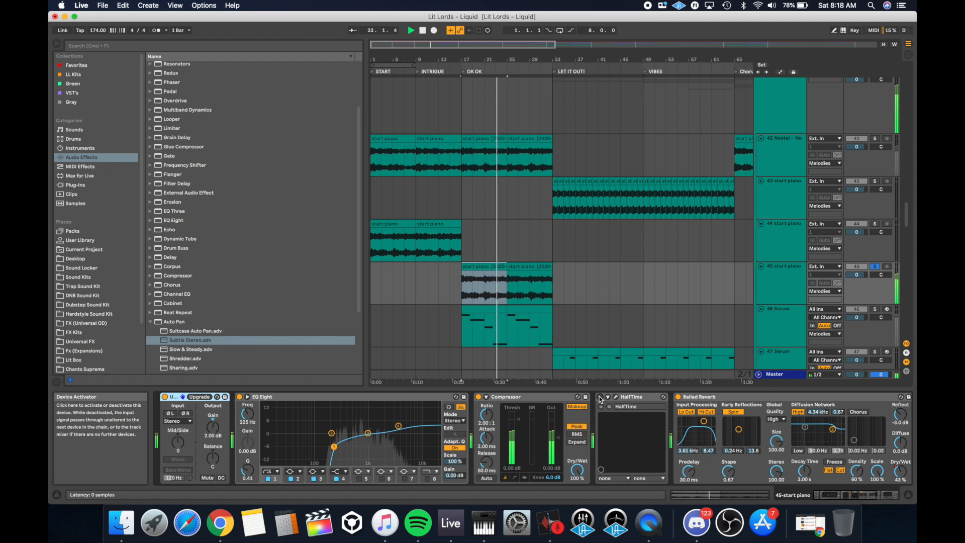
{"action": "left_click", "coordinate": [600, 398]}
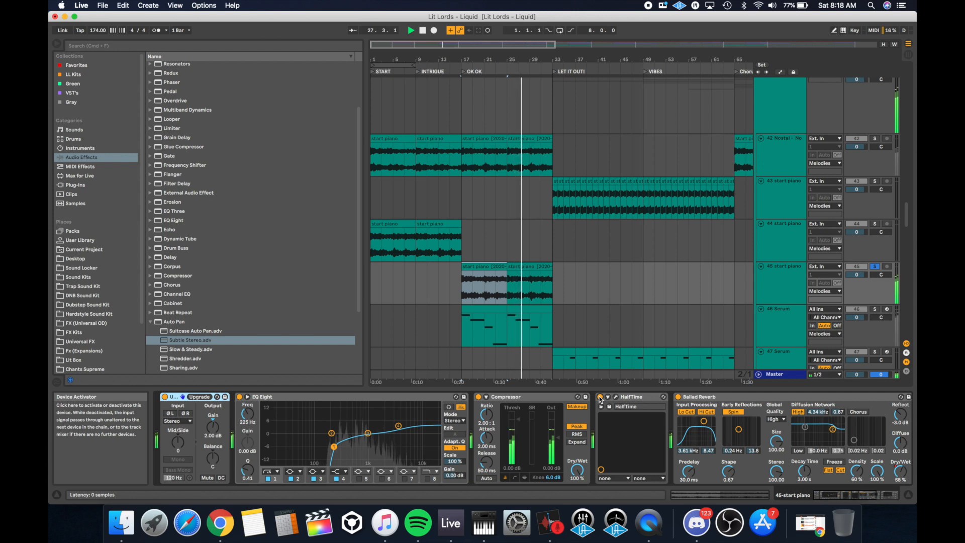
- Open track 45's HalfTime plugin window to view its loop, speed and mix settings, close it and stop playback
{"action": "left_click", "coordinate": [615, 397]}
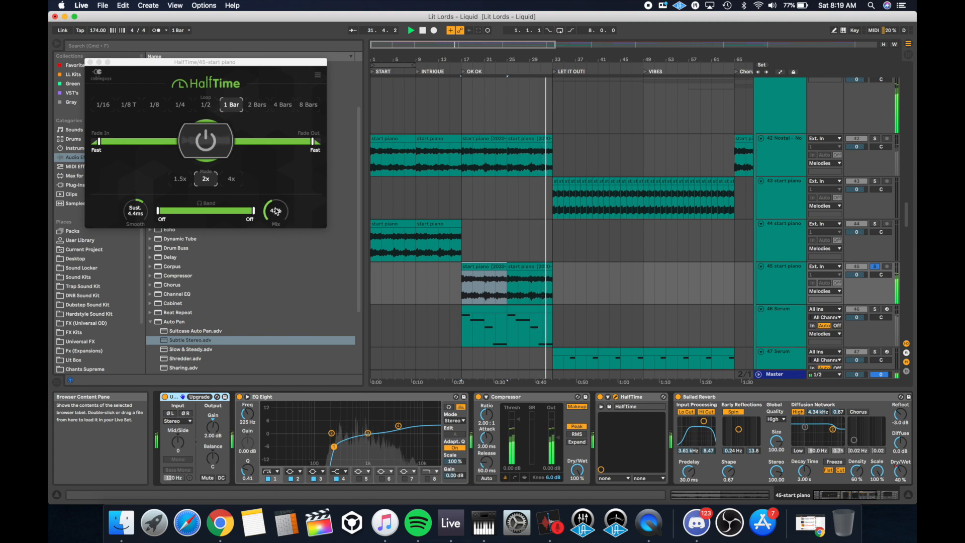
{"action": "left_click", "coordinate": [88, 62]}
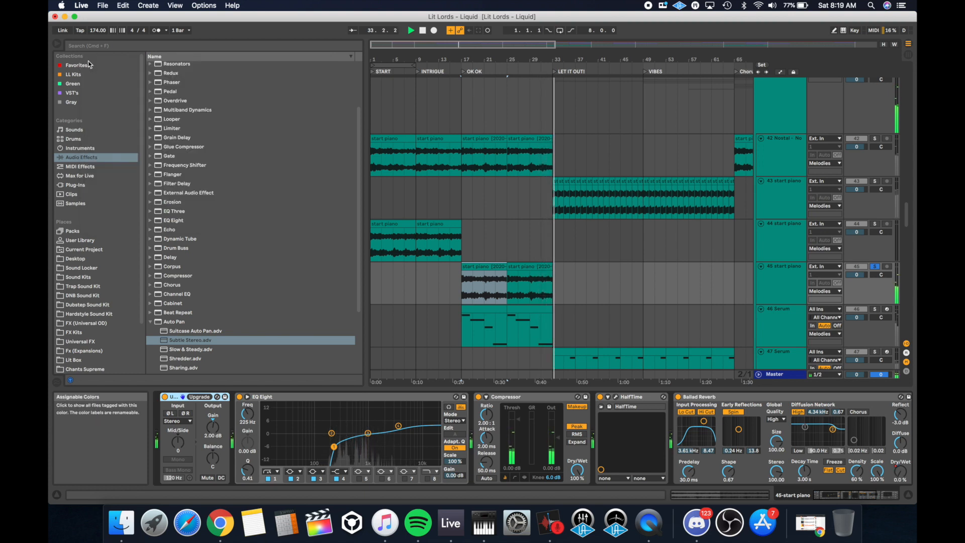
{"action": "key", "text": "space"}
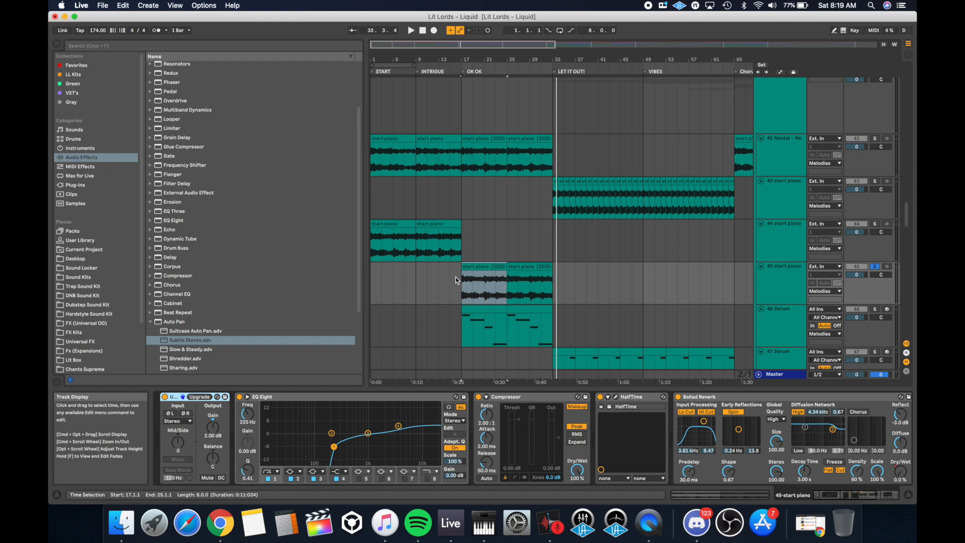
- Play piano tracks 42 and 45 together from the first OK OK clip, adding the LL Liquid Kit drums to the solo during playback
{"action": "left_click", "coordinate": [464, 284]}
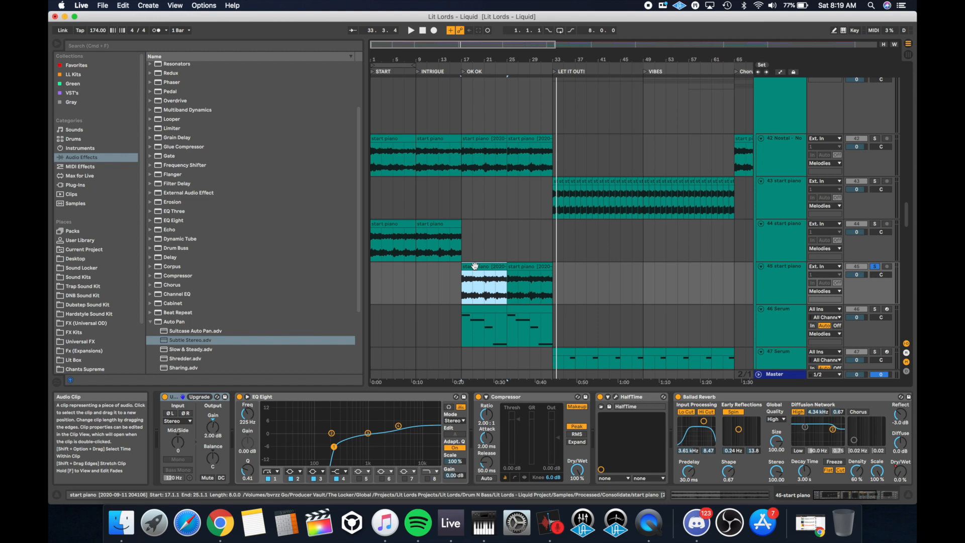
{"action": "left_click", "coordinate": [876, 139]}
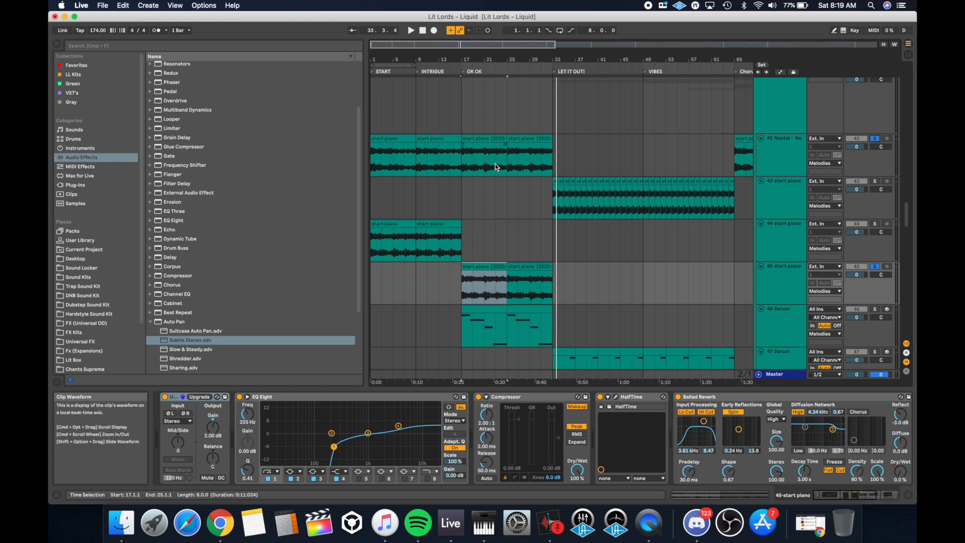
{"action": "key", "text": "space"}
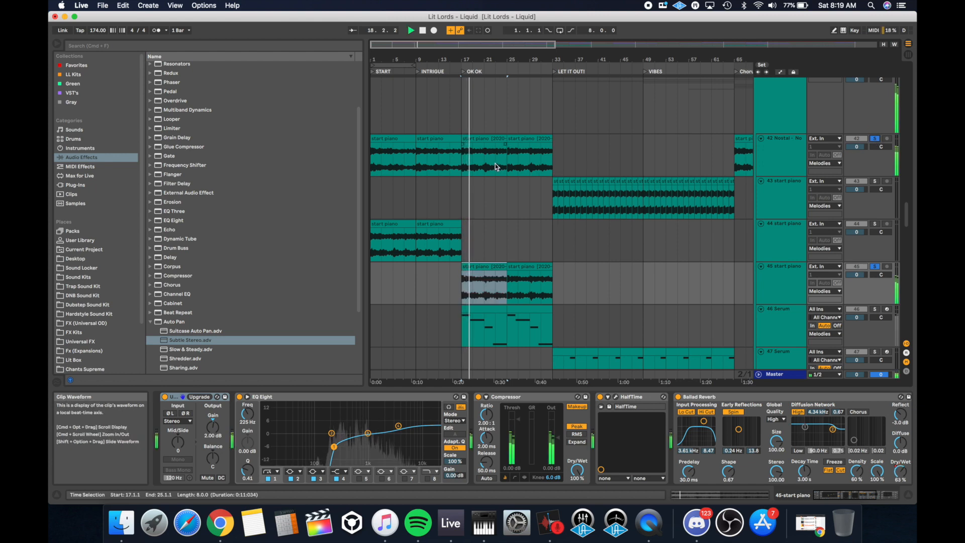
{"action": "scroll", "coordinate": [495, 167], "scroll_direction": "up", "scroll_amount": 10}
{"action": "scroll", "coordinate": [495, 167], "scroll_direction": "up", "scroll_amount": 10}
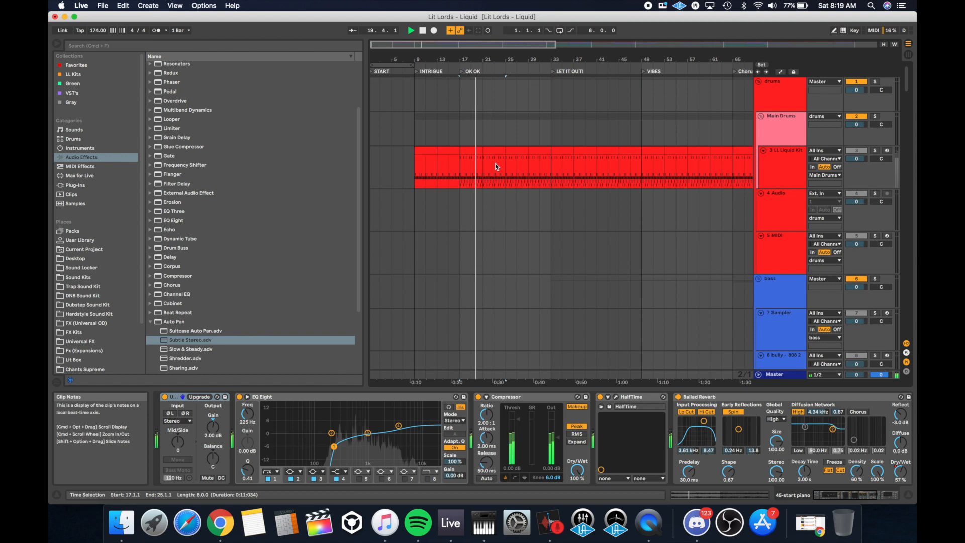
{"action": "left_click", "coordinate": [875, 150]}
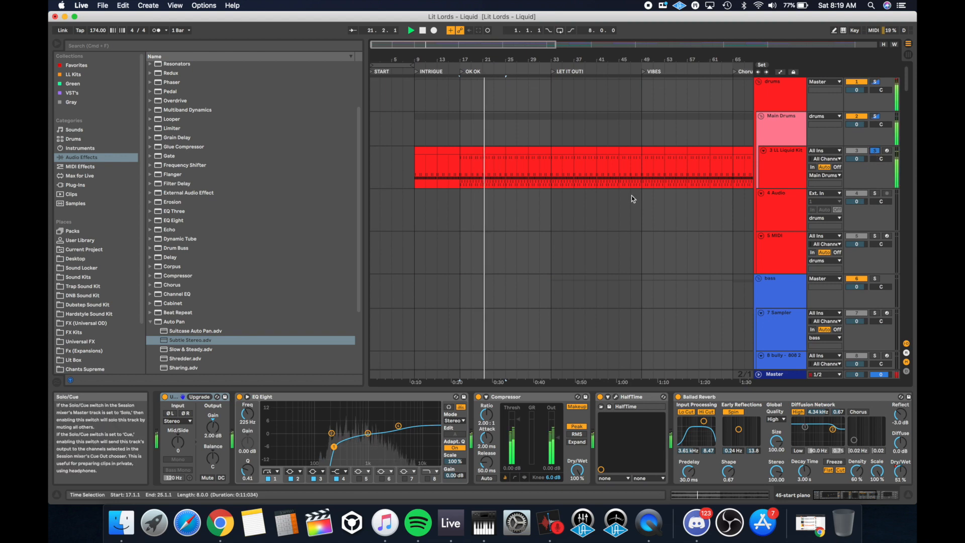
{"action": "scroll", "coordinate": [544, 204], "scroll_direction": "down", "scroll_amount": 20}
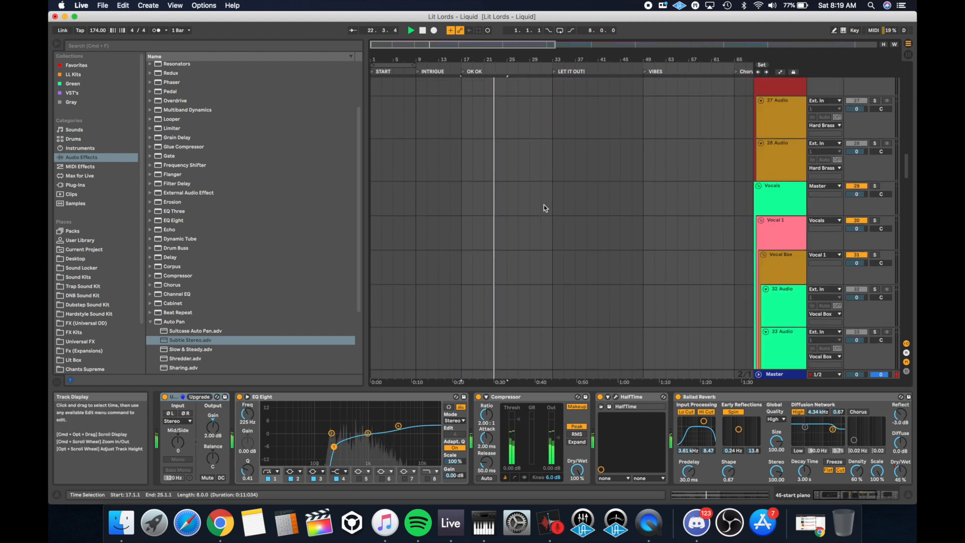
{"action": "scroll", "coordinate": [544, 204], "scroll_direction": "down", "scroll_amount": 4}
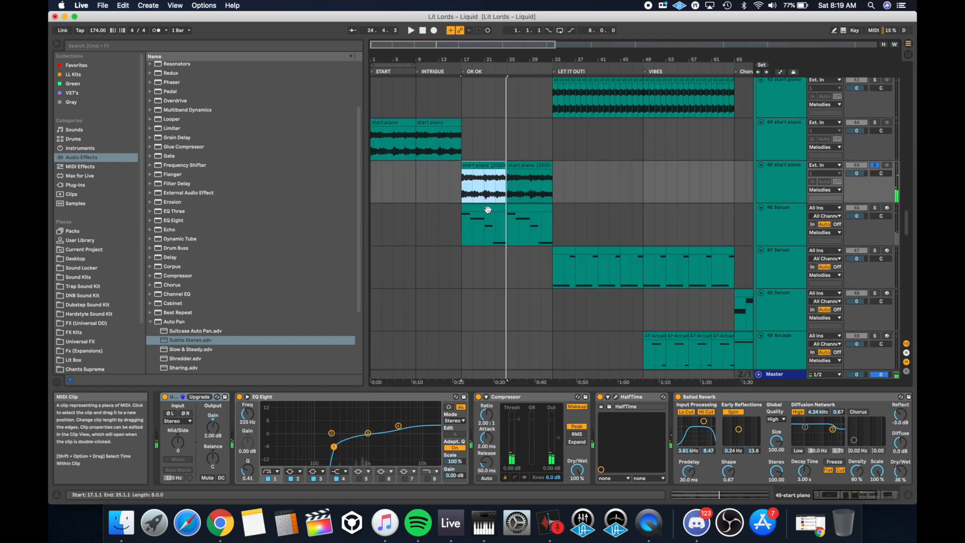
- Add Serum track 46 to the soloed tracks and play from its first MIDI clip in the OK OK section
{"action": "left_click", "coordinate": [487, 210]}
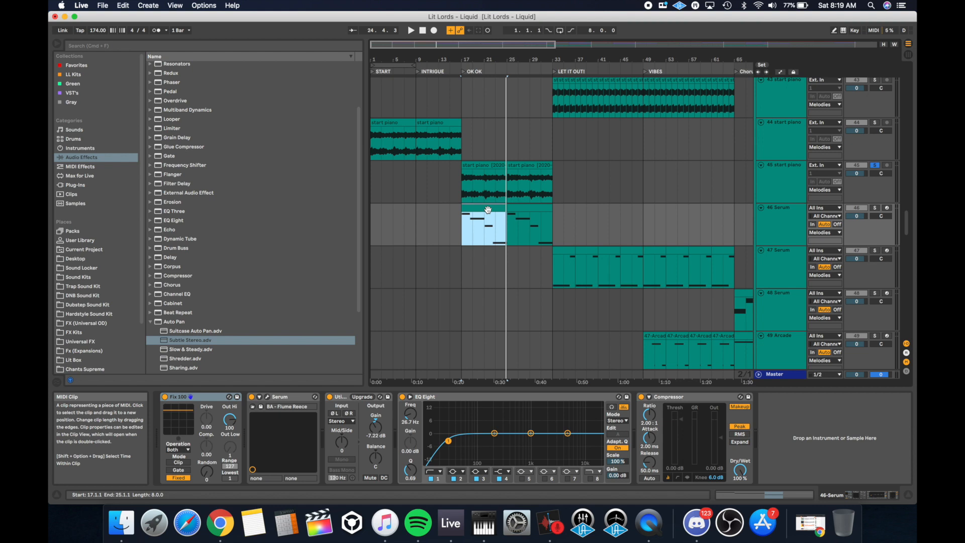
{"action": "left_click", "coordinate": [875, 208]}
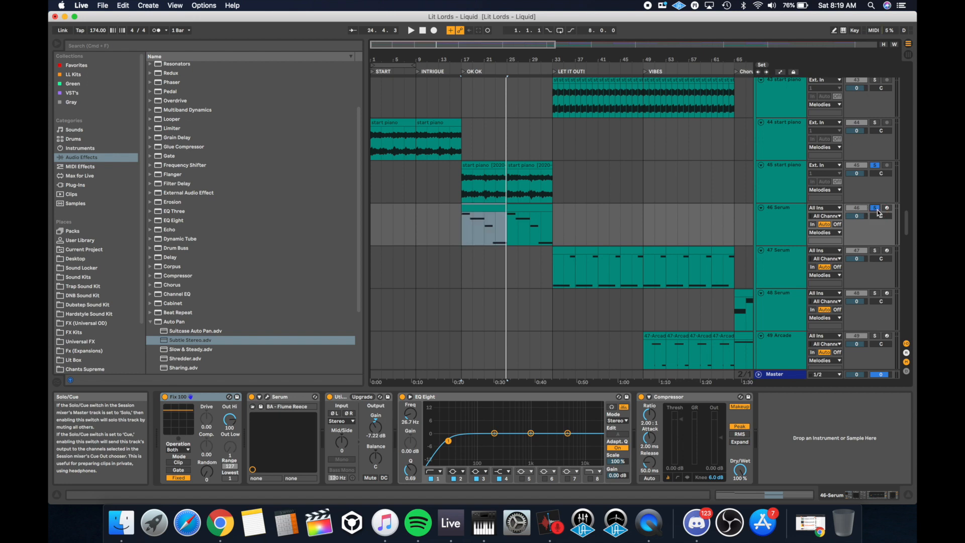
{"action": "left_click", "coordinate": [792, 227]}
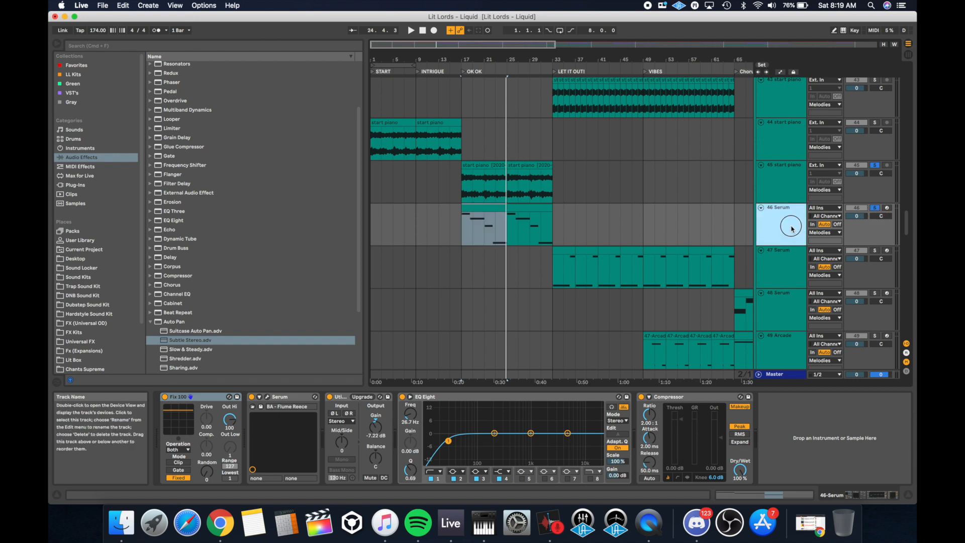
{"action": "left_click", "coordinate": [473, 209]}
{"action": "key", "text": "space"}
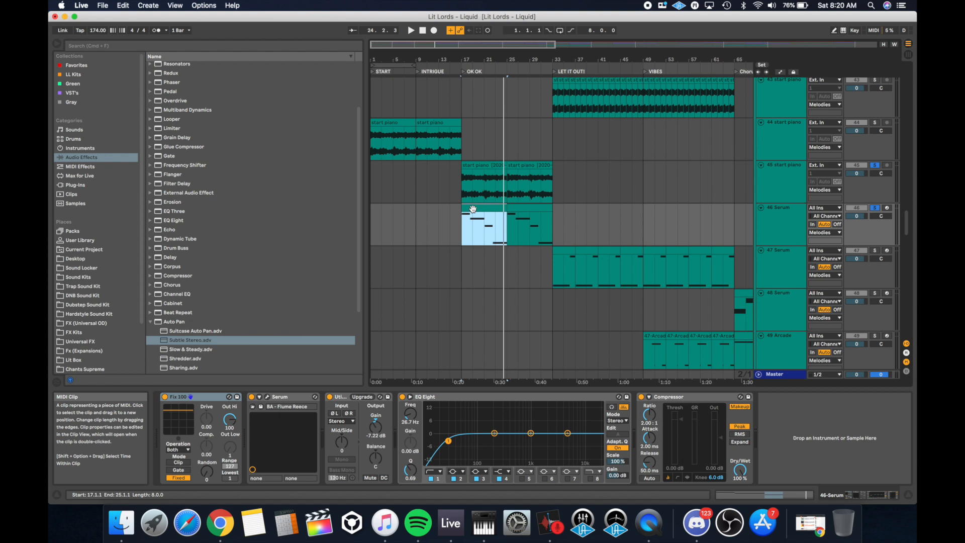
- Solo start piano track 43 on its own and play its chopped clips from the LET IT OUT! marker at bar 33
{"action": "scroll", "coordinate": [454, 200], "scroll_direction": "up", "scroll_amount": 3}
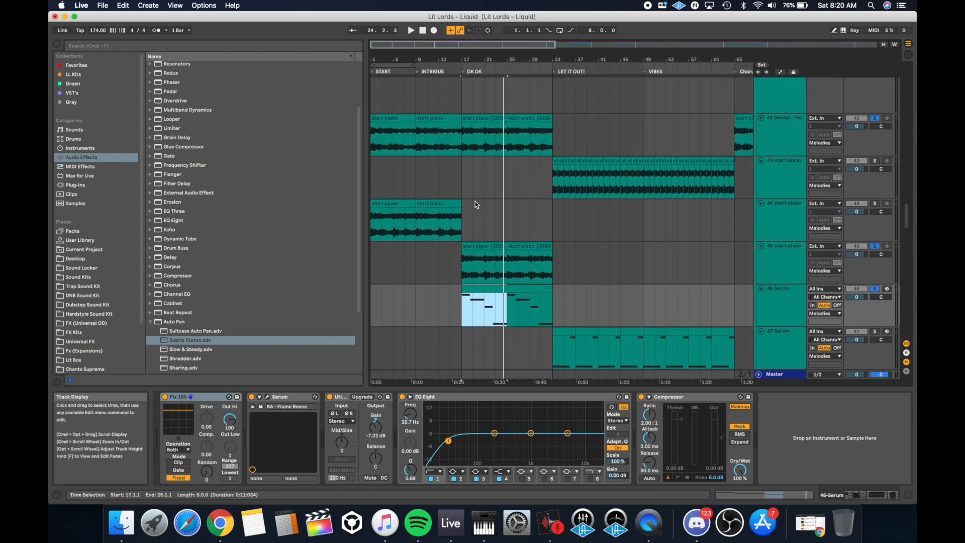
{"action": "left_click", "coordinate": [551, 189]}
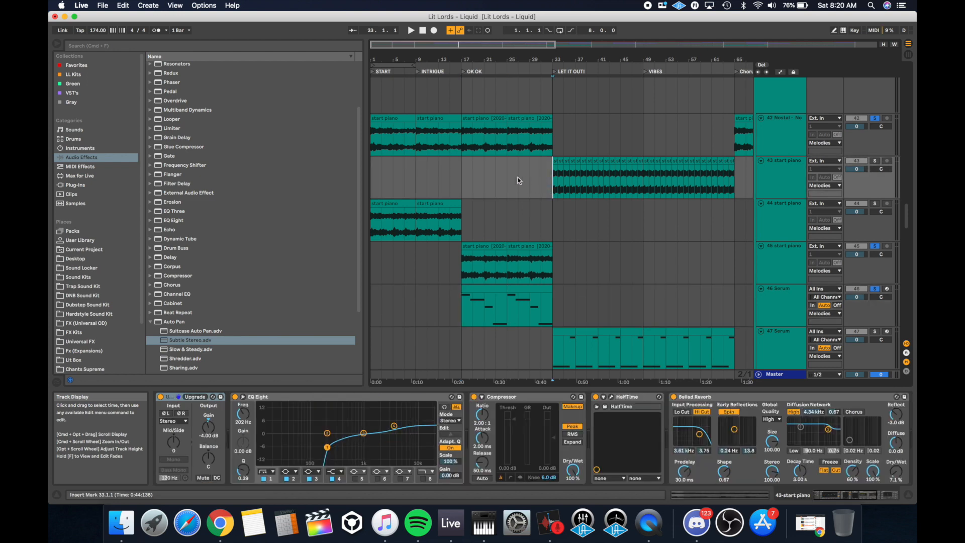
{"action": "scroll", "coordinate": [508, 176], "scroll_direction": "right", "scroll_amount": 2}
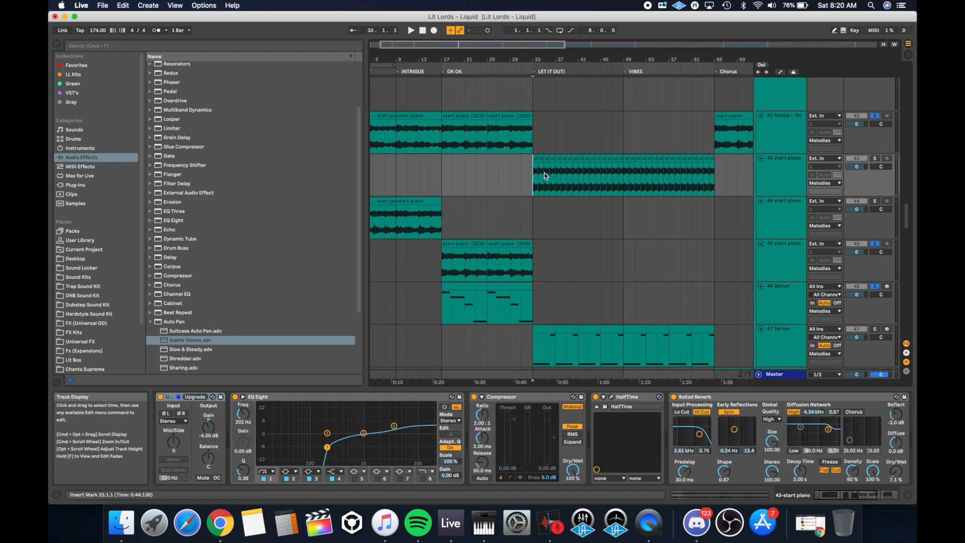
{"action": "scroll", "coordinate": [545, 176], "scroll_direction": "right", "scroll_amount": 5}
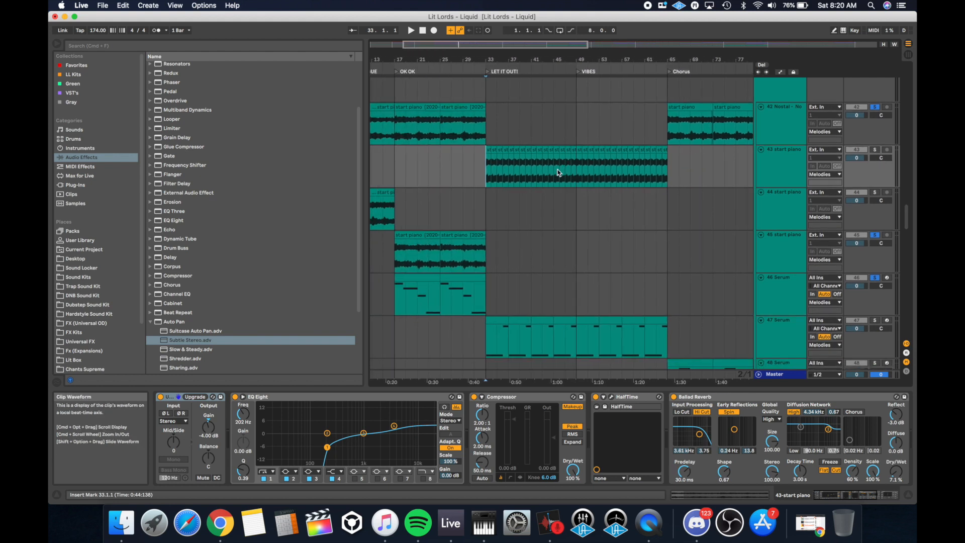
{"action": "scroll", "coordinate": [498, 215], "scroll_direction": "down", "scroll_amount": 8}
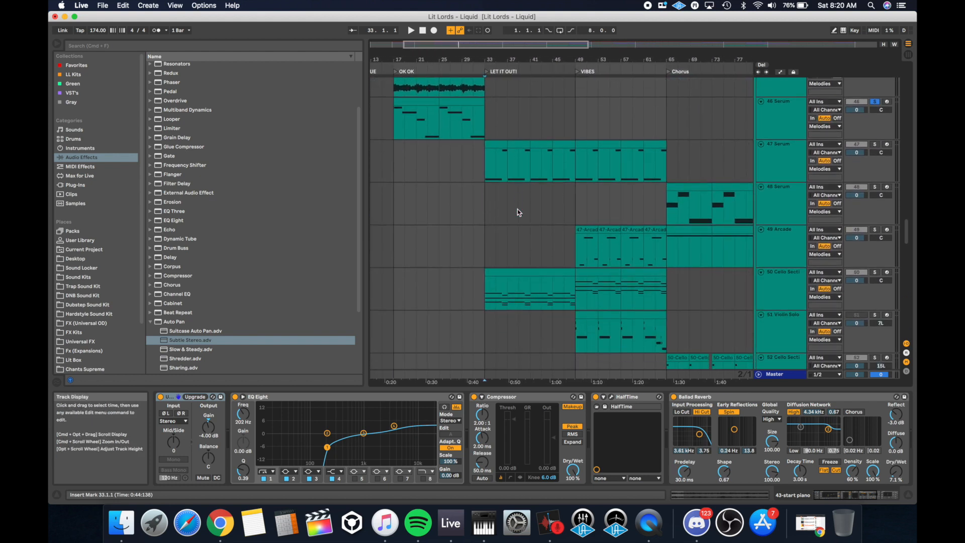
{"action": "scroll", "coordinate": [517, 209], "scroll_direction": "right", "scroll_amount": 3}
{"action": "scroll", "coordinate": [497, 245], "scroll_direction": "up", "scroll_amount": 6}
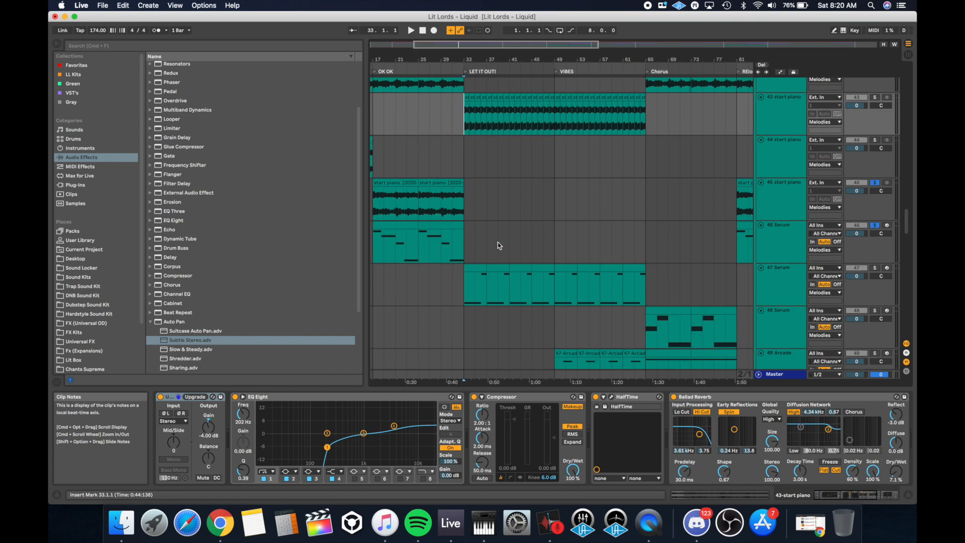
{"action": "scroll", "coordinate": [498, 245], "scroll_direction": "left", "scroll_amount": 3}
{"action": "scroll", "coordinate": [497, 245], "scroll_direction": "up", "scroll_amount": 2}
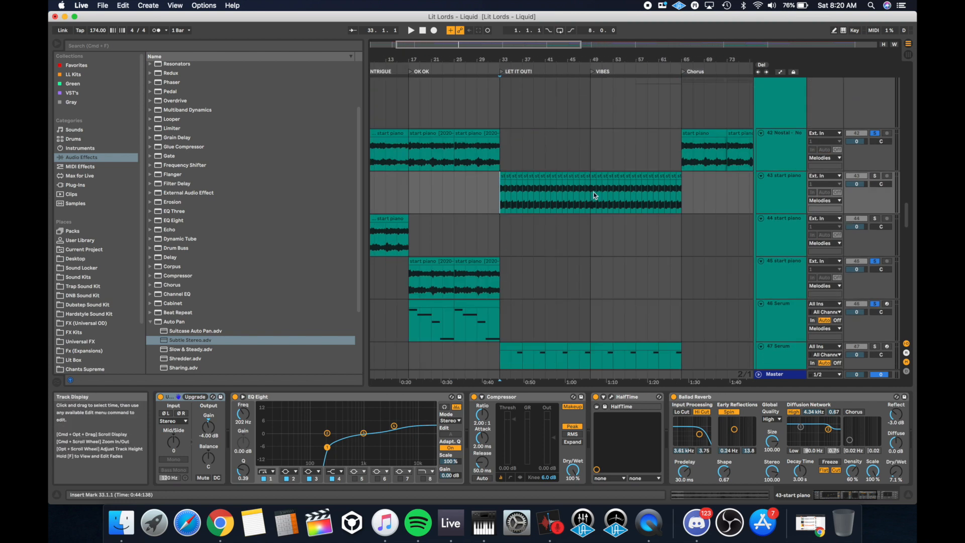
{"action": "left_click", "coordinate": [874, 177]}
{"action": "key", "text": "space"}
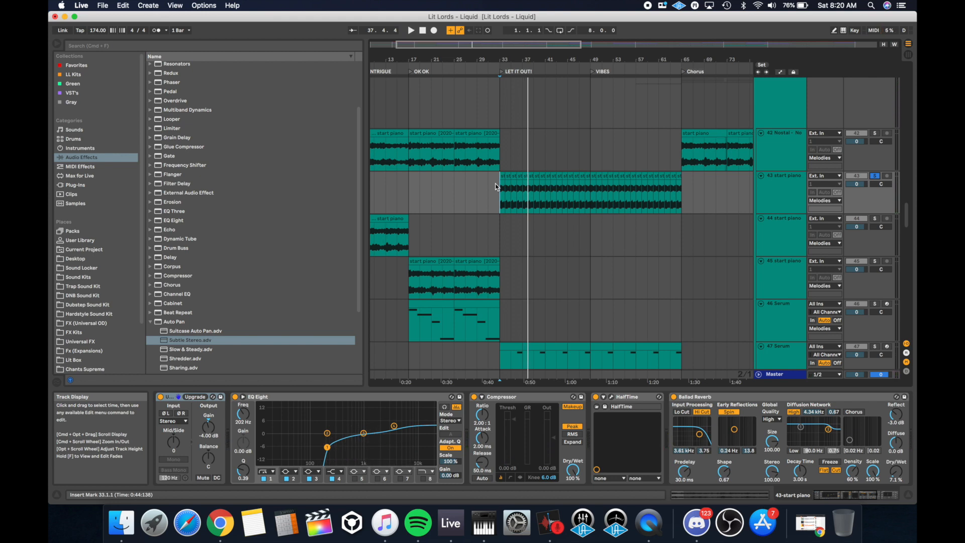
- Add the LL Liquid Kit drums to the track 43 piano solo and play both from bar 33, the LET IT OUT! marker
{"action": "scroll", "coordinate": [496, 185], "scroll_direction": "down", "scroll_amount": 3}
{"action": "scroll", "coordinate": [496, 187], "scroll_direction": "down", "scroll_amount": 5}
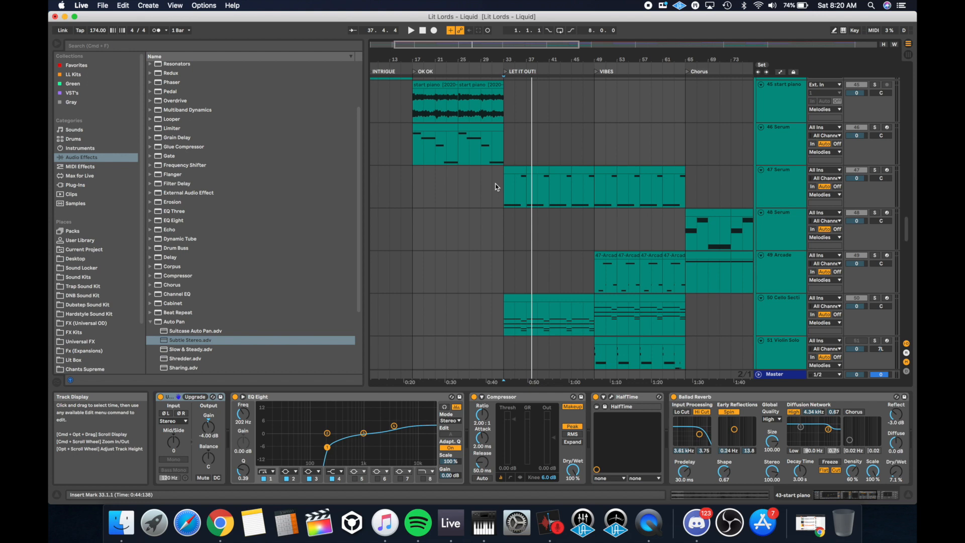
{"action": "left_click", "coordinate": [502, 184]}
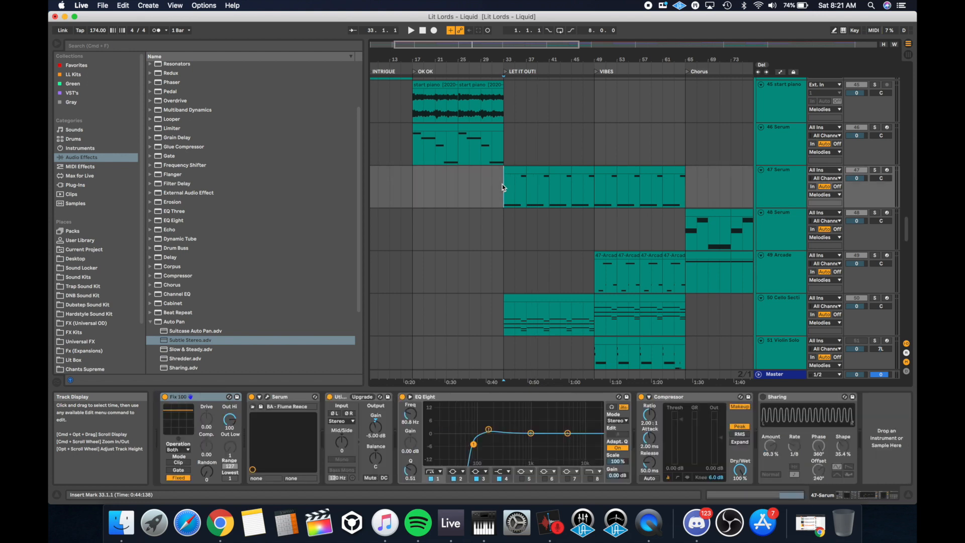
{"action": "scroll", "coordinate": [502, 185], "scroll_direction": "up", "scroll_amount": 3}
{"action": "scroll", "coordinate": [502, 184], "scroll_direction": "up", "scroll_amount": 2}
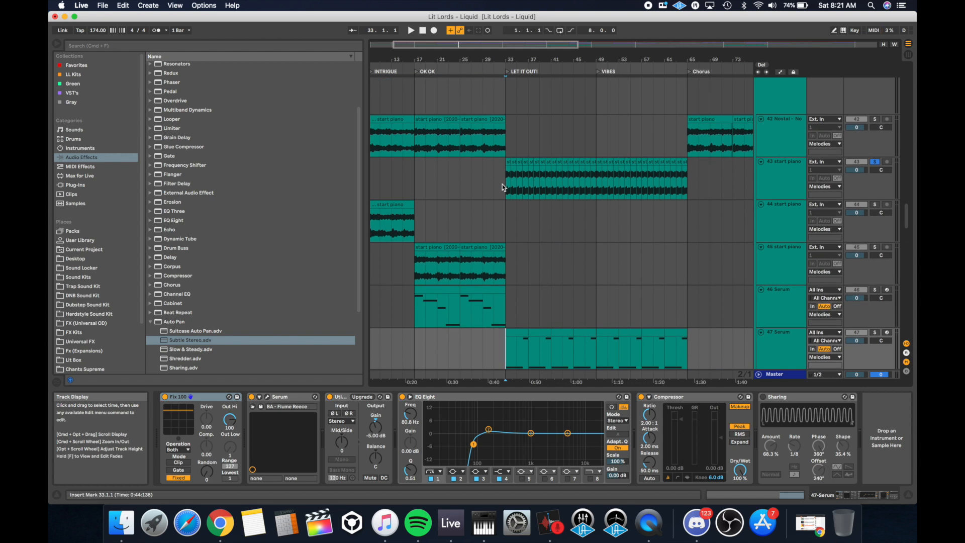
{"action": "scroll", "coordinate": [502, 184], "scroll_direction": "up", "scroll_amount": 15}
{"action": "left_click", "coordinate": [875, 151]}
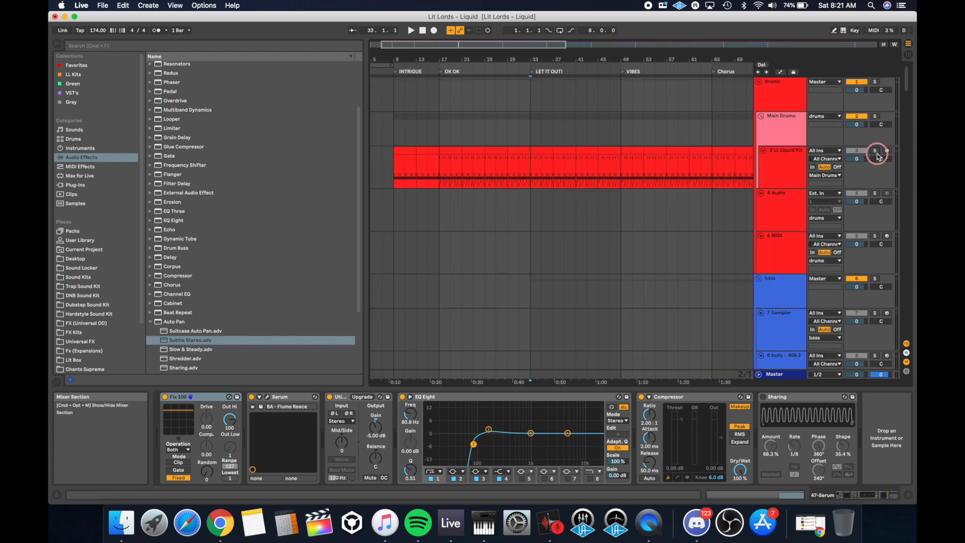
{"action": "key", "text": "space"}
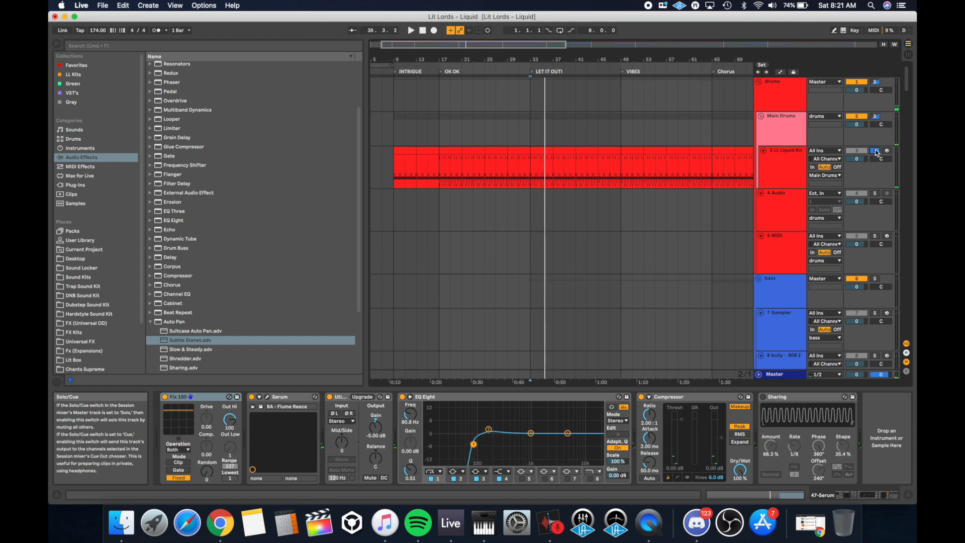
{"action": "key", "text": "space"}
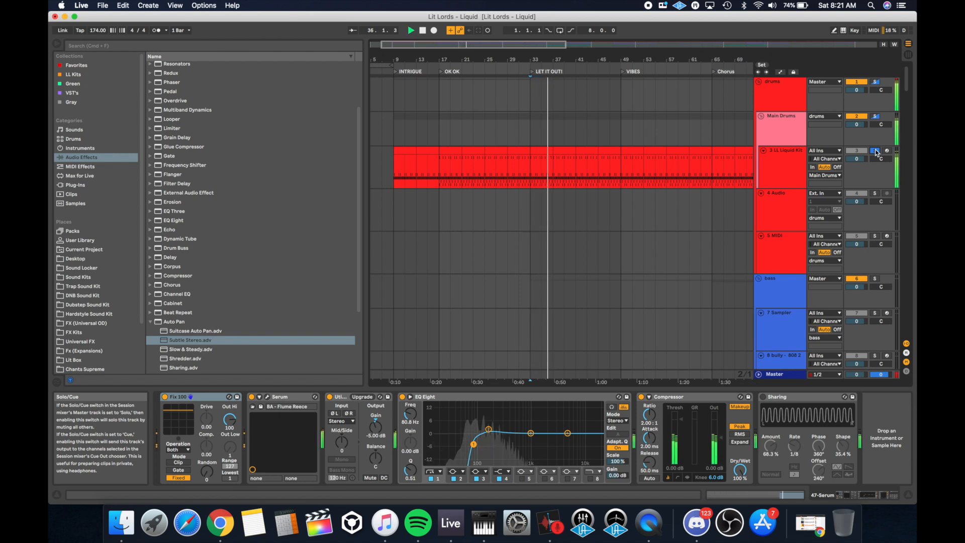
- Add Serum track 47 to the solo and play it with piano track 43 from bar 33, the LET IT OUT! marker
{"action": "key", "text": "space"}
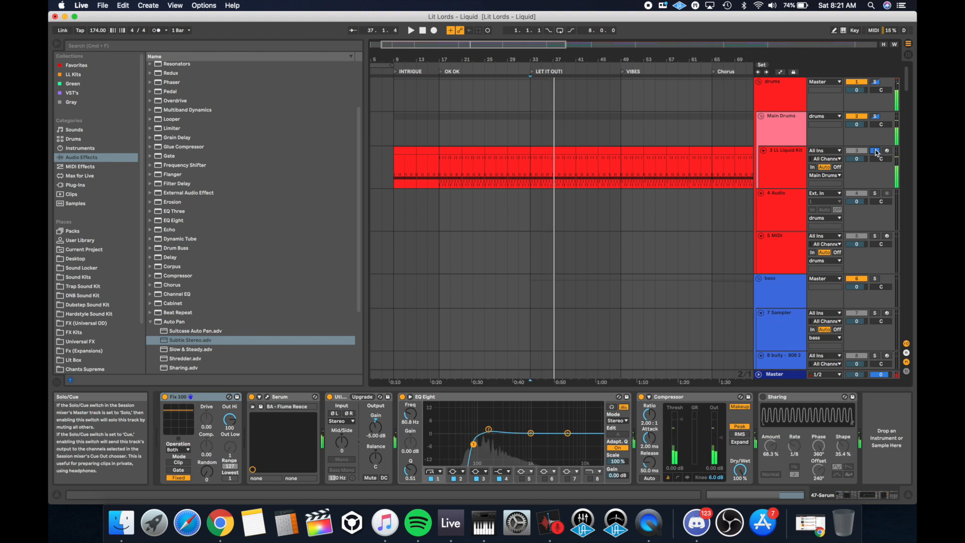
{"action": "scroll", "coordinate": [517, 244], "scroll_direction": "down", "scroll_amount": 20}
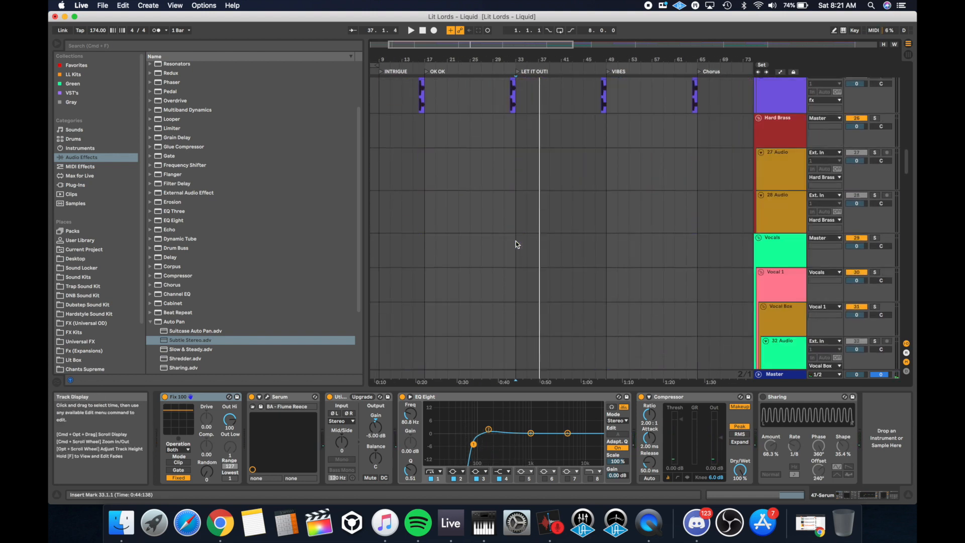
{"action": "scroll", "coordinate": [517, 245], "scroll_direction": "down", "scroll_amount": 10}
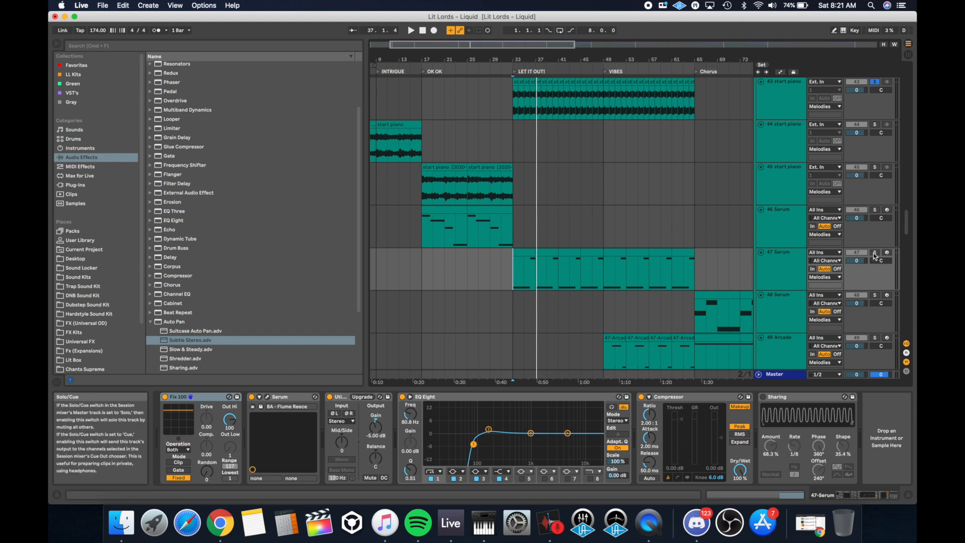
{"action": "left_click", "coordinate": [875, 254]}
{"action": "key", "text": "space"}
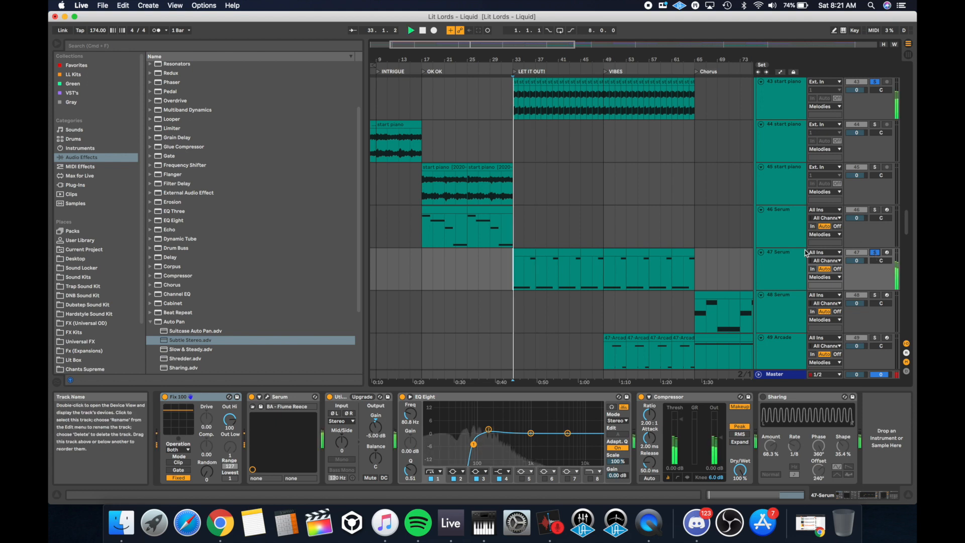
{"action": "left_click", "coordinate": [767, 264]}
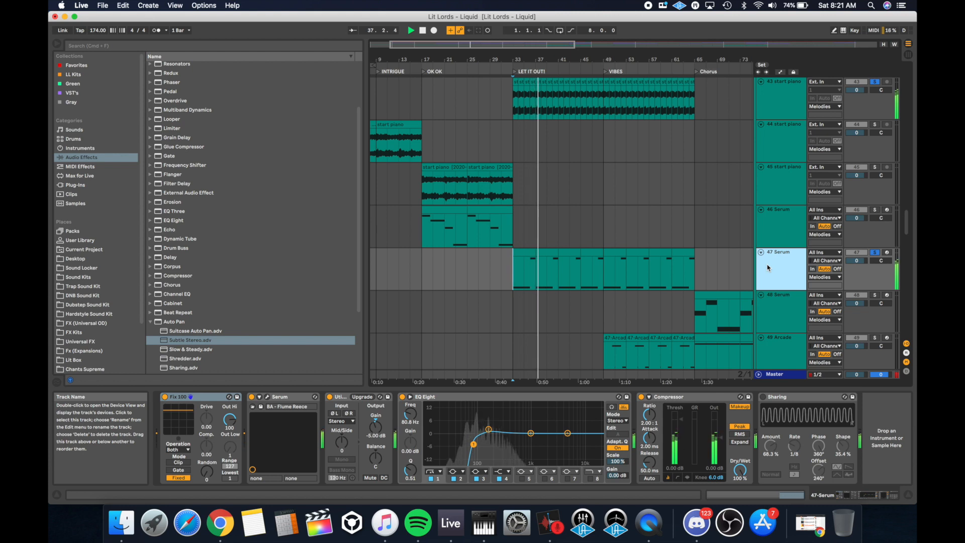
{"action": "key", "text": "space"}
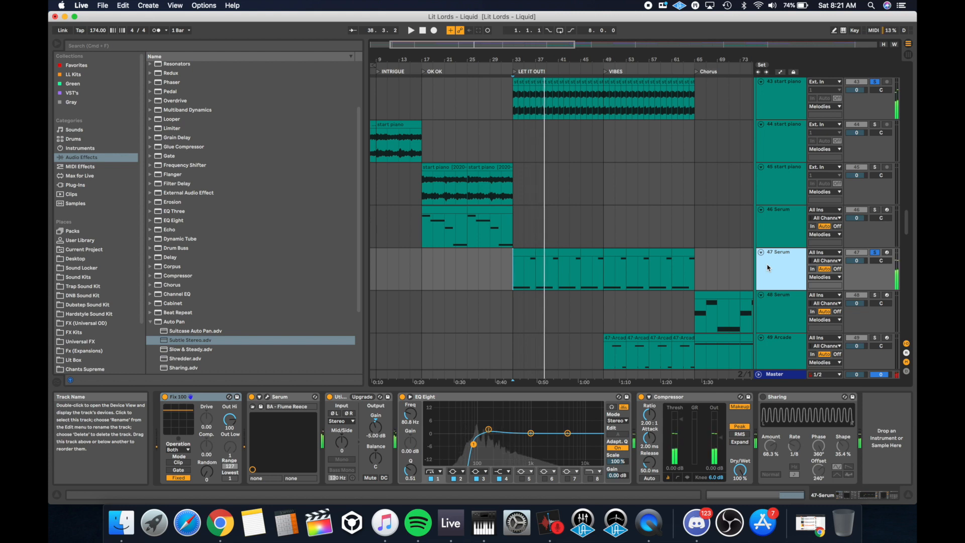
- Solo Cello Section track 50 on its own and play its first MIDI clip from bar 33
{"action": "scroll", "coordinate": [768, 268], "scroll_direction": "down", "scroll_amount": 5}
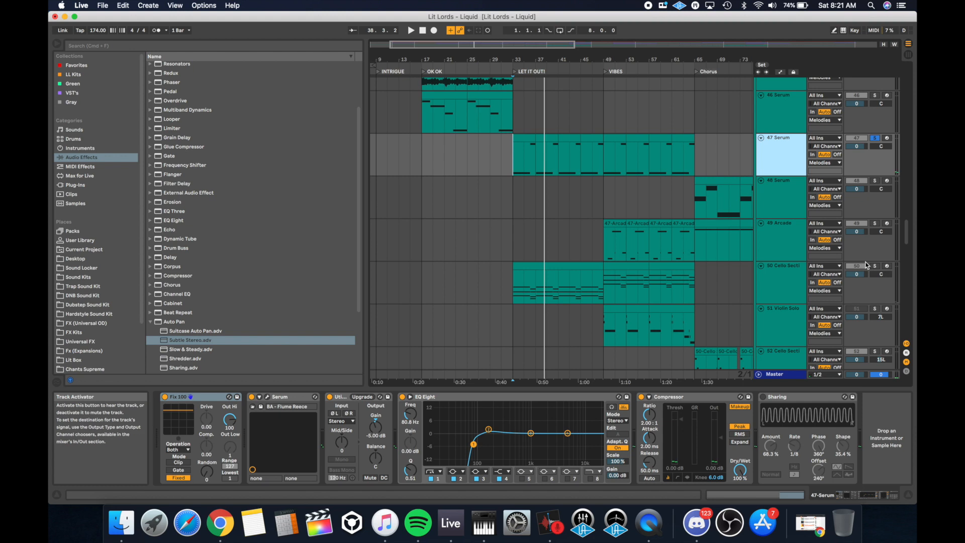
{"action": "left_click", "coordinate": [874, 266]}
{"action": "left_click", "coordinate": [793, 281]}
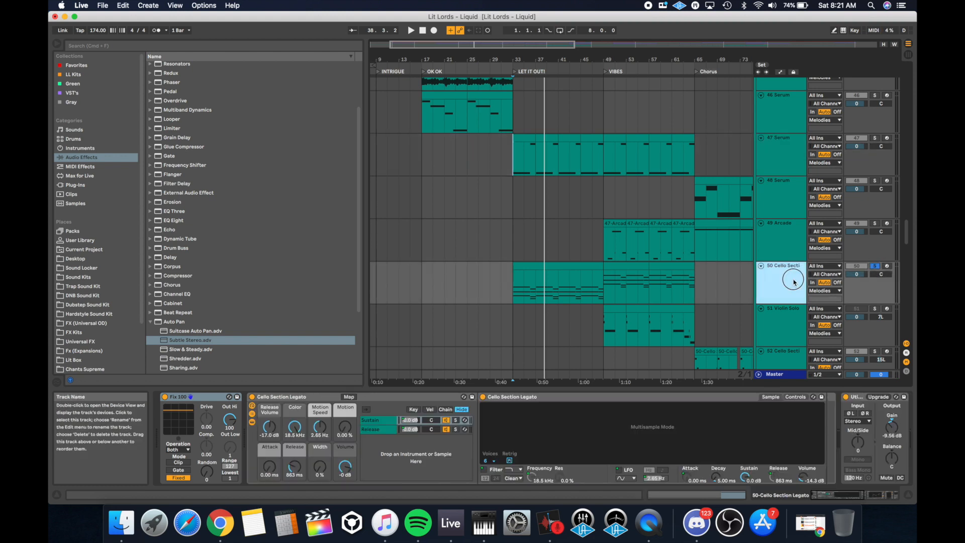
{"action": "left_click", "coordinate": [519, 267]}
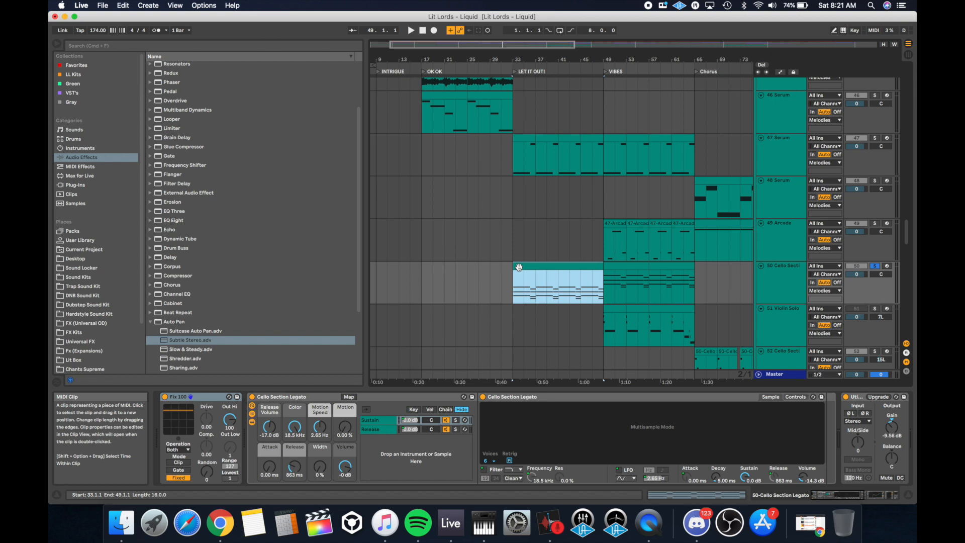
{"action": "key", "text": "space"}
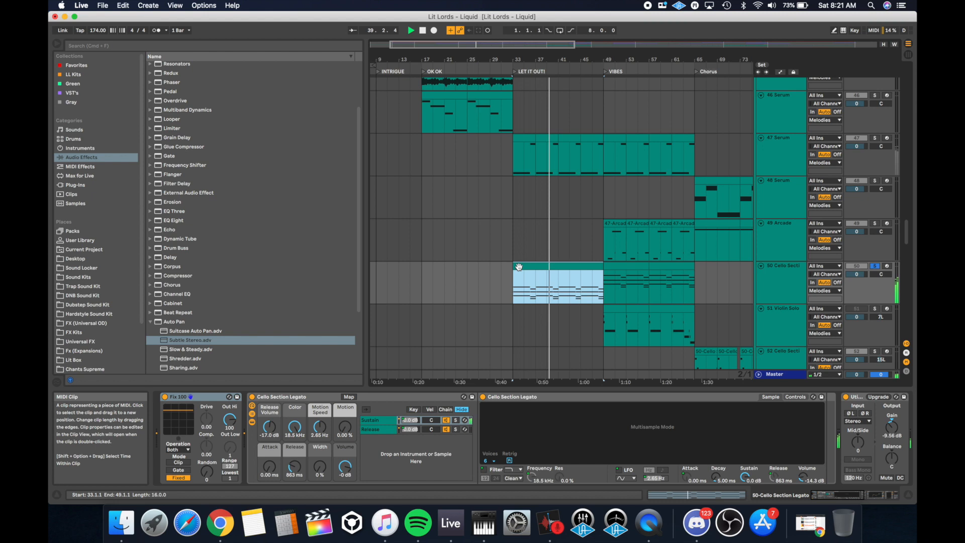
- Add the LL Liquid Kit drums to the cello solo and play both through the LET IT OUT! section
{"action": "scroll", "coordinate": [520, 269], "scroll_direction": "up", "scroll_amount": 8}
{"action": "scroll", "coordinate": [520, 270], "scroll_direction": "up", "scroll_amount": 10}
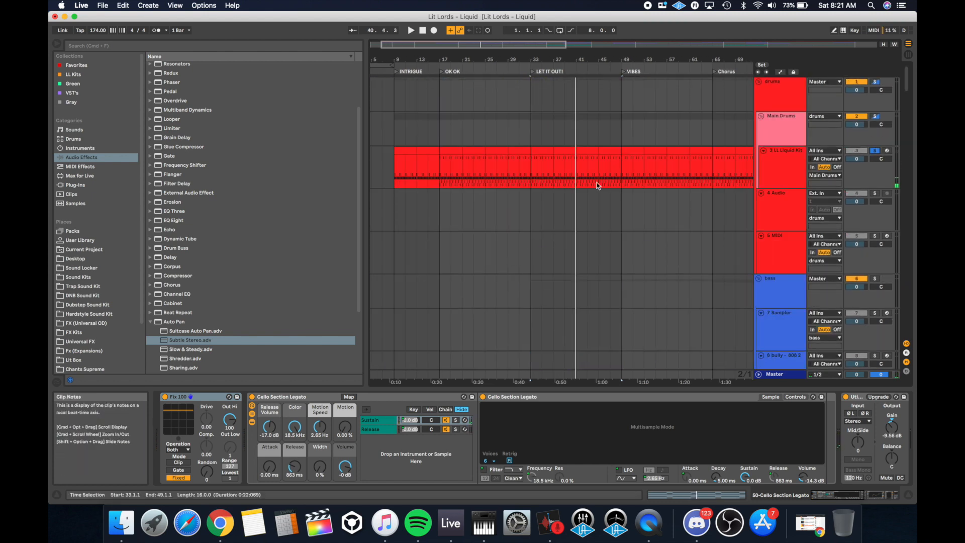
{"action": "key", "text": "space"}
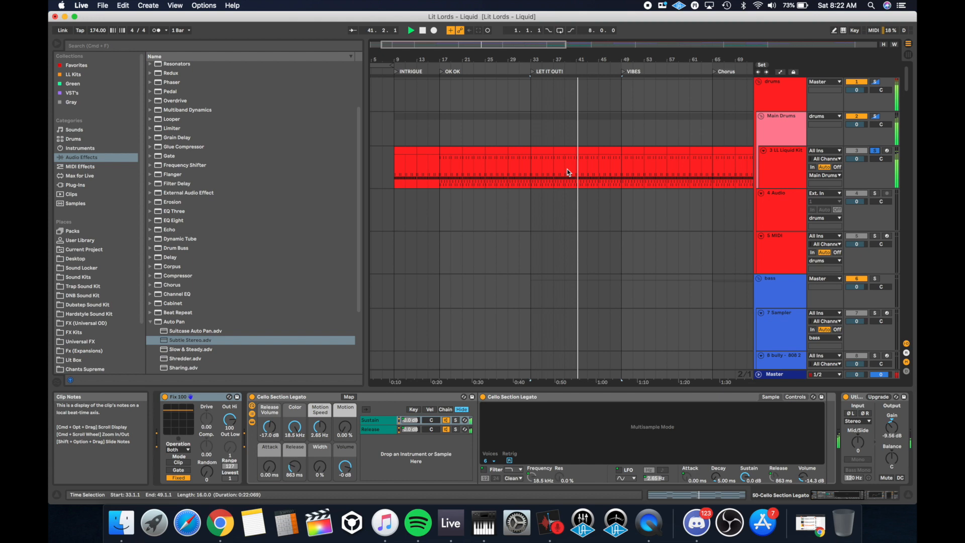
{"action": "scroll", "coordinate": [568, 172], "scroll_direction": "down", "scroll_amount": 20}
{"action": "key", "text": "space"}
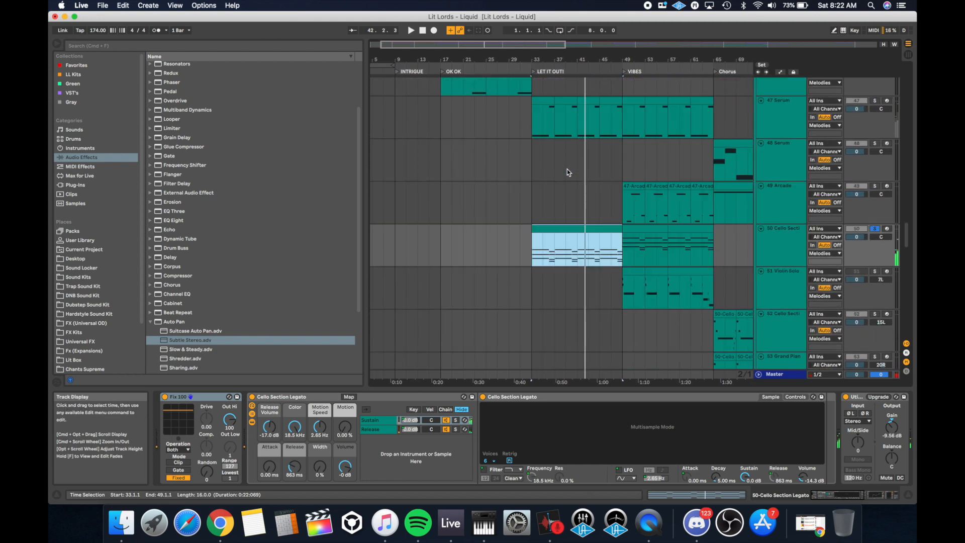
- Add piano track 43 to the cello and drums solo, play from bar 33, and bring in Serum track 47 during playback
{"action": "scroll", "coordinate": [568, 172], "scroll_direction": "up", "scroll_amount": 10}
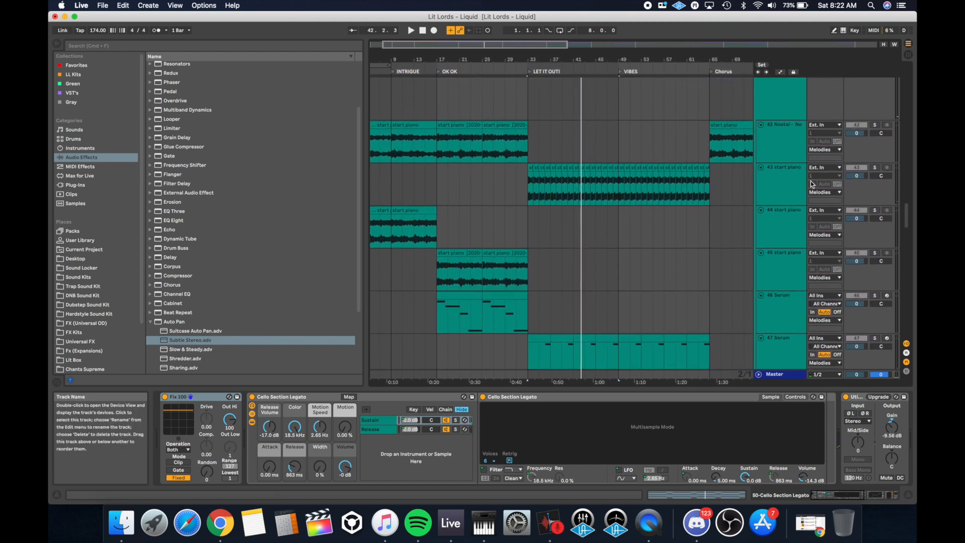
{"action": "left_click", "coordinate": [875, 167]}
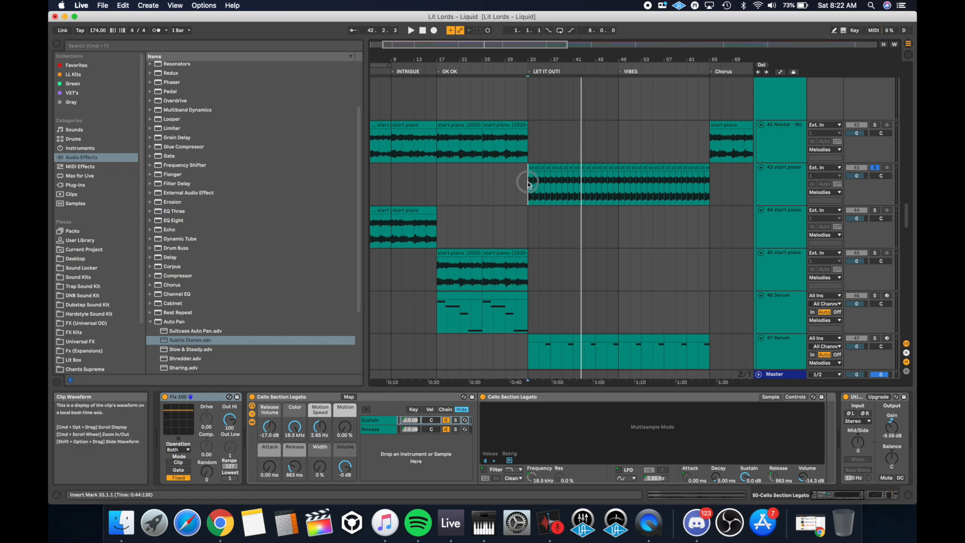
{"action": "left_click", "coordinate": [528, 185]}
{"action": "key", "text": "space"}
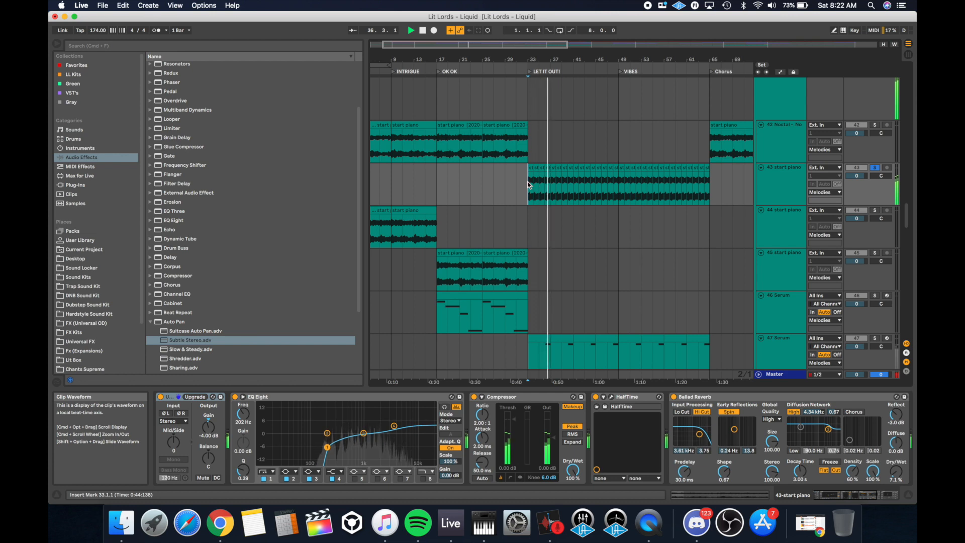
{"action": "scroll", "coordinate": [858, 216], "scroll_direction": "down", "scroll_amount": 4}
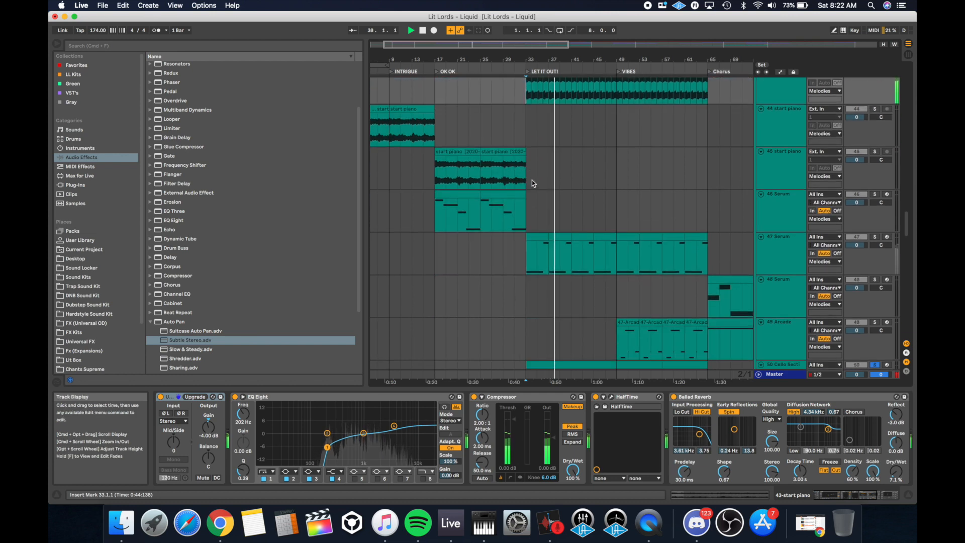
{"action": "left_click", "coordinate": [876, 238]}
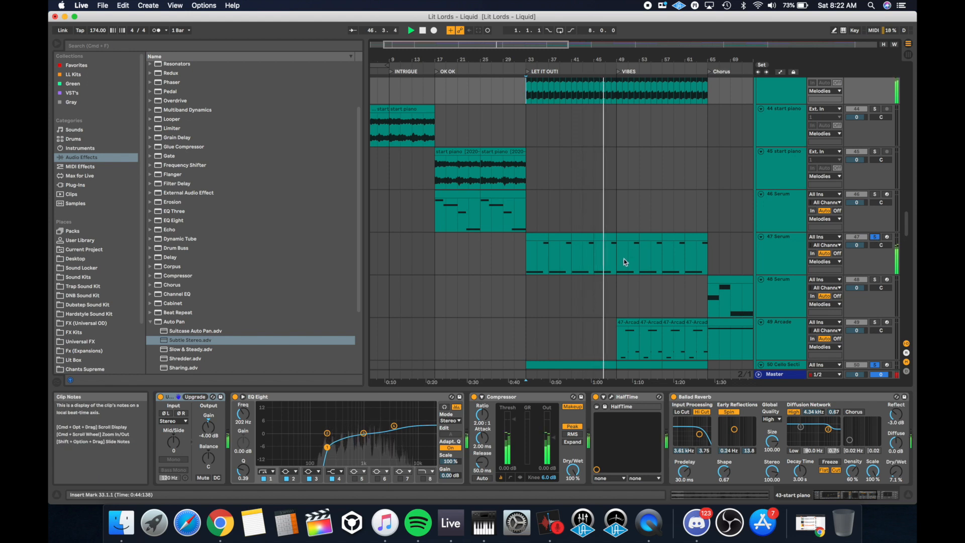
- Play Arcade track 49 from the VIBES marker at bar 49, first with the other soloed tracks and then on its own
{"action": "scroll", "coordinate": [624, 262], "scroll_direction": "down", "scroll_amount": 3}
{"action": "left_click", "coordinate": [639, 272]}
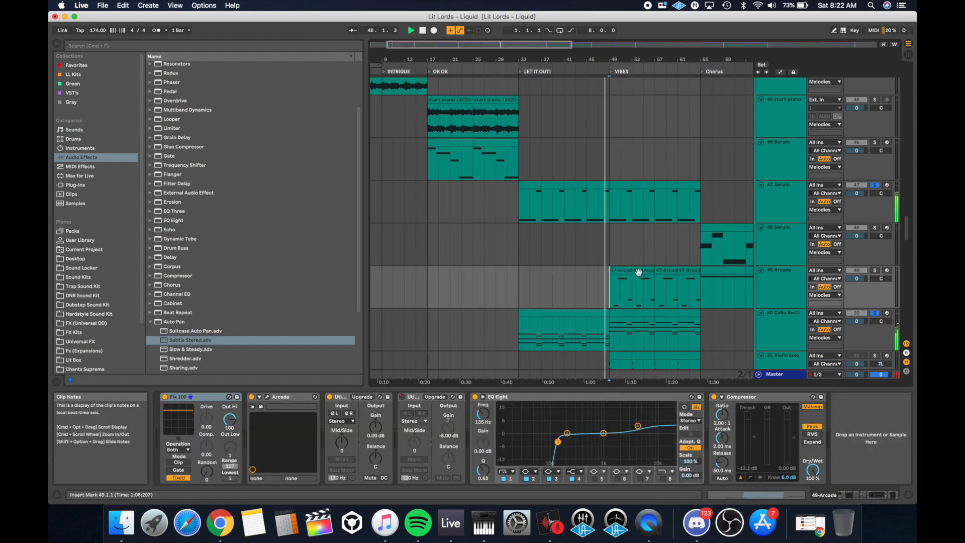
{"action": "left_click", "coordinate": [875, 270]}
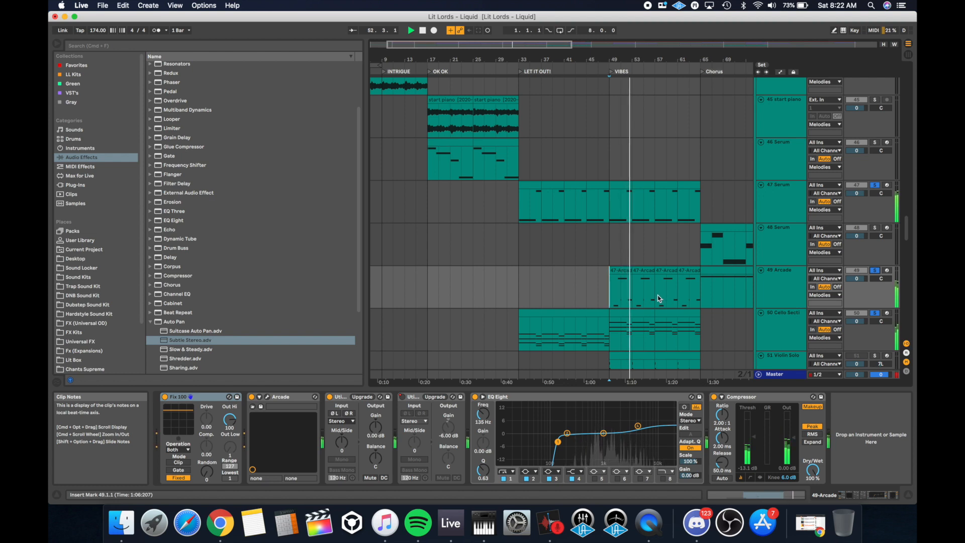
{"action": "left_click", "coordinate": [875, 270]}
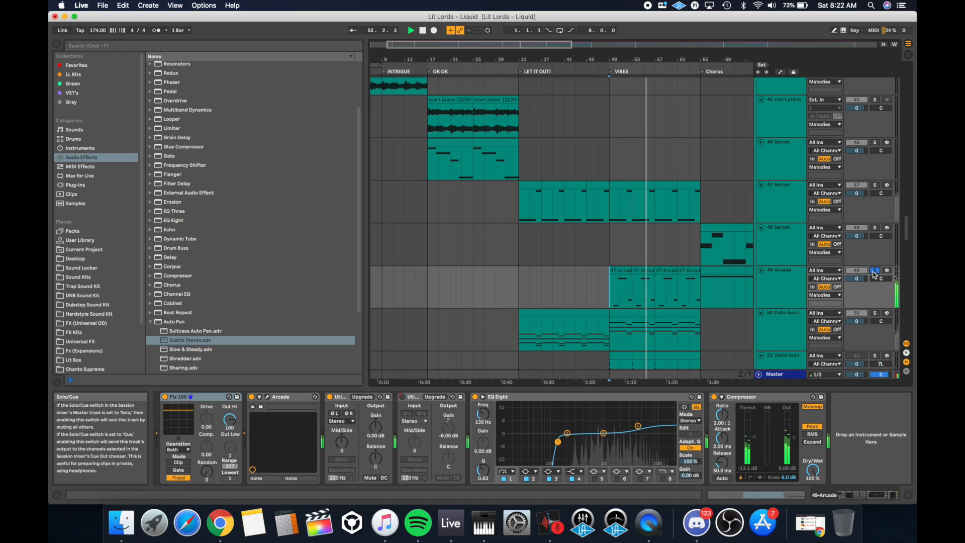
{"action": "left_click", "coordinate": [618, 269]}
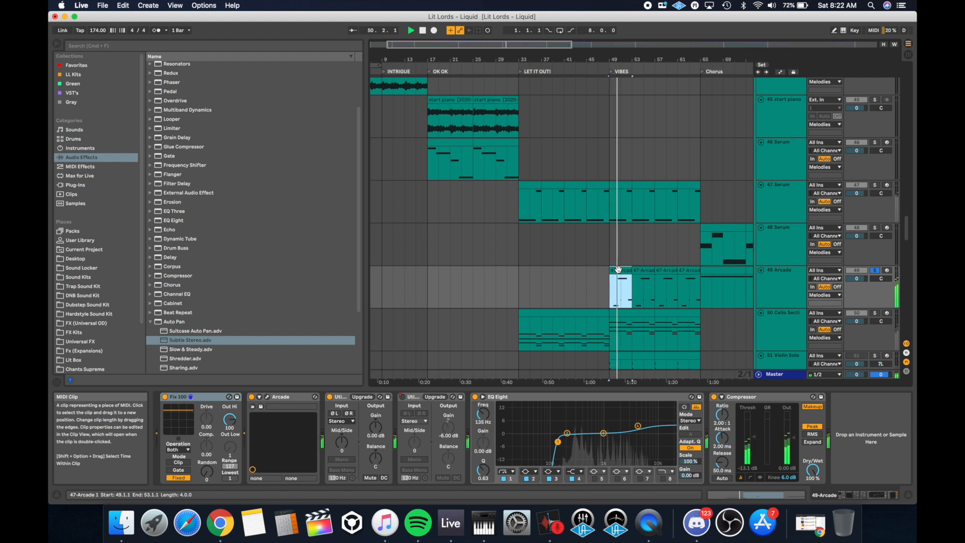
- Add the LL Liquid Kit drums to the Arcade solo and play from bar 49, the VIBES marker
{"action": "scroll", "coordinate": [619, 274], "scroll_direction": "up", "scroll_amount": 20}
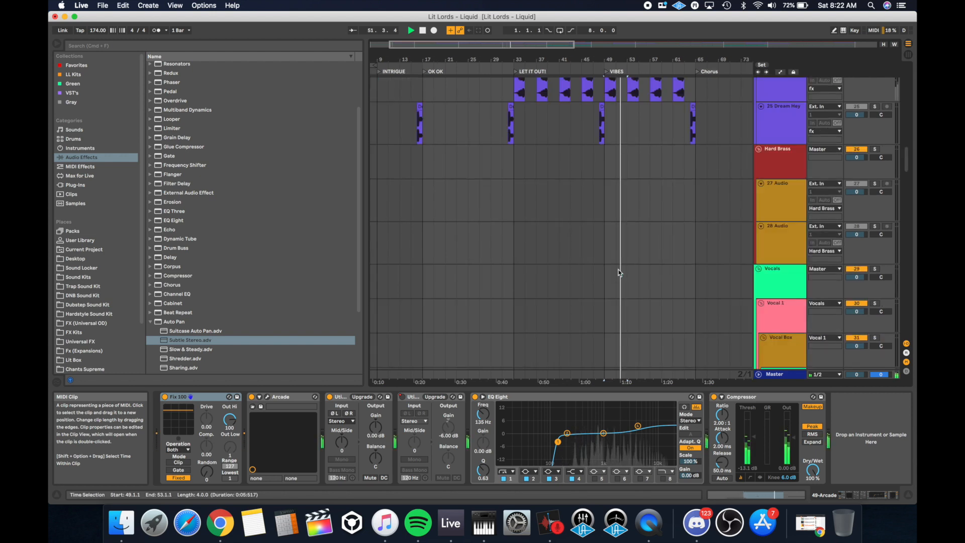
{"action": "left_click", "coordinate": [874, 152]}
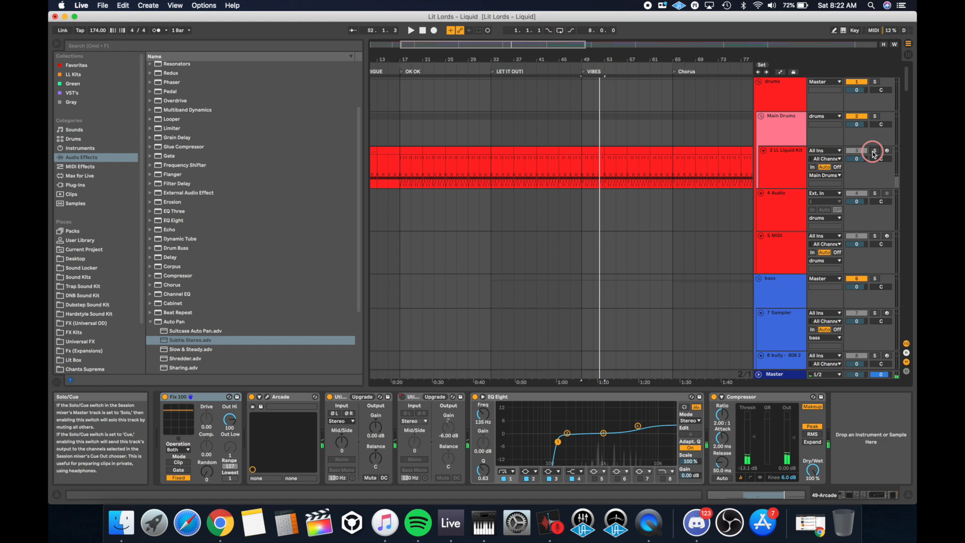
{"action": "key", "text": "space"}
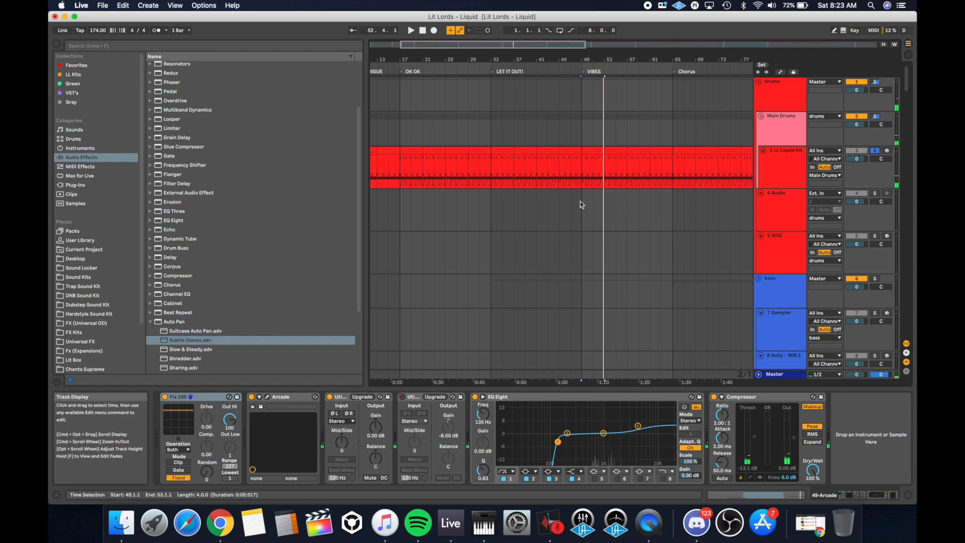
{"action": "scroll", "coordinate": [580, 200], "scroll_direction": "down", "scroll_amount": 2}
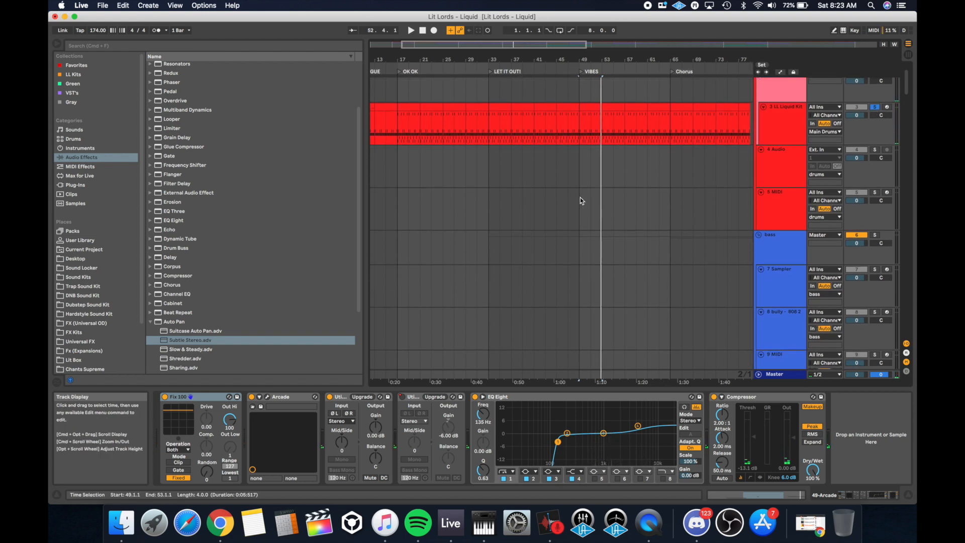
{"action": "left_click", "coordinate": [578, 172]}
{"action": "key", "text": "space"}
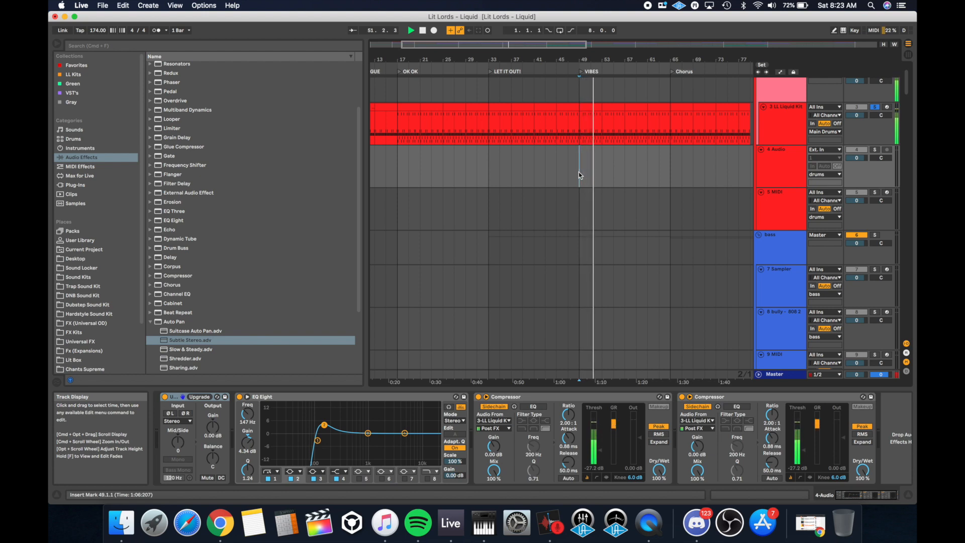
{"action": "scroll", "coordinate": [578, 172], "scroll_direction": "down", "scroll_amount": 20}
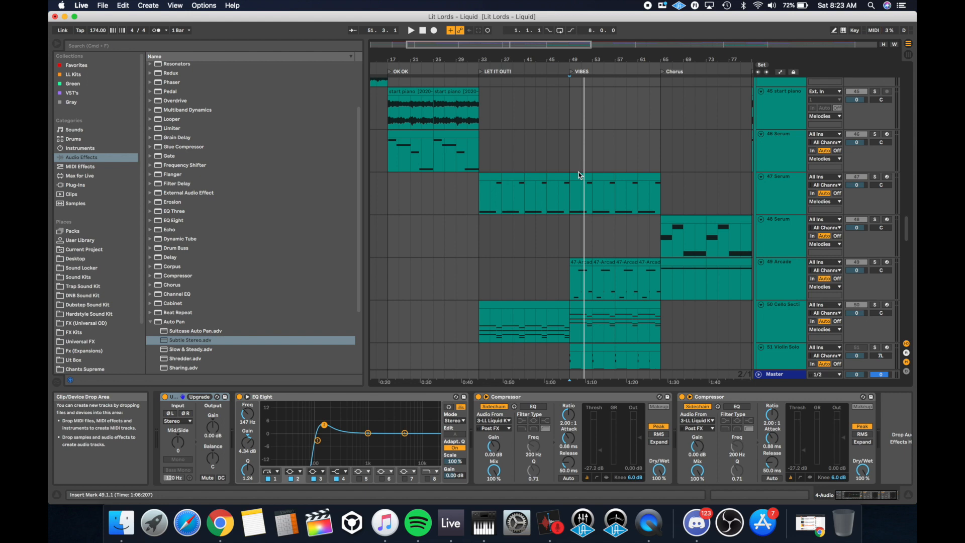
{"action": "key", "text": "space"}
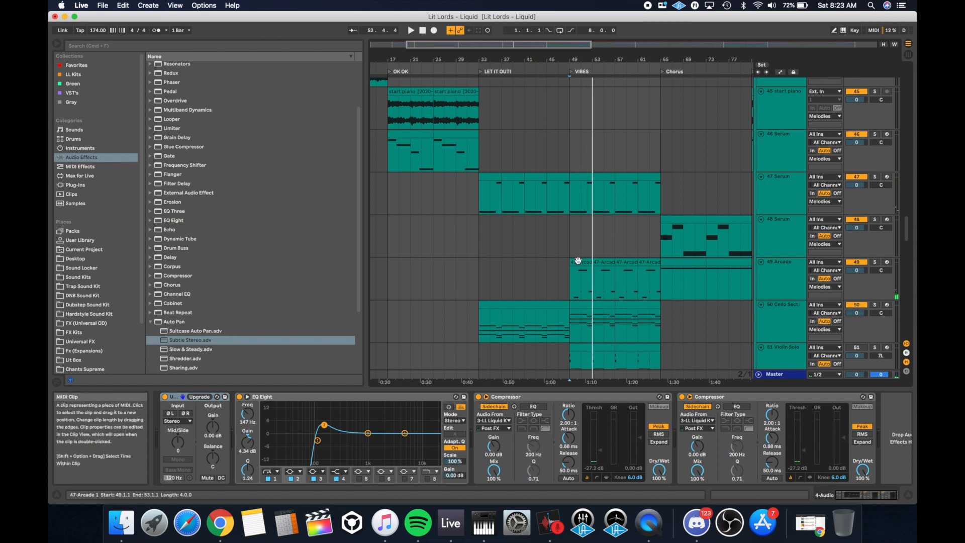
- Open the first Arcade clip of the VIBES section to view its MIDI notes, and solo track 49 on its own
{"action": "left_click", "coordinate": [577, 261]}
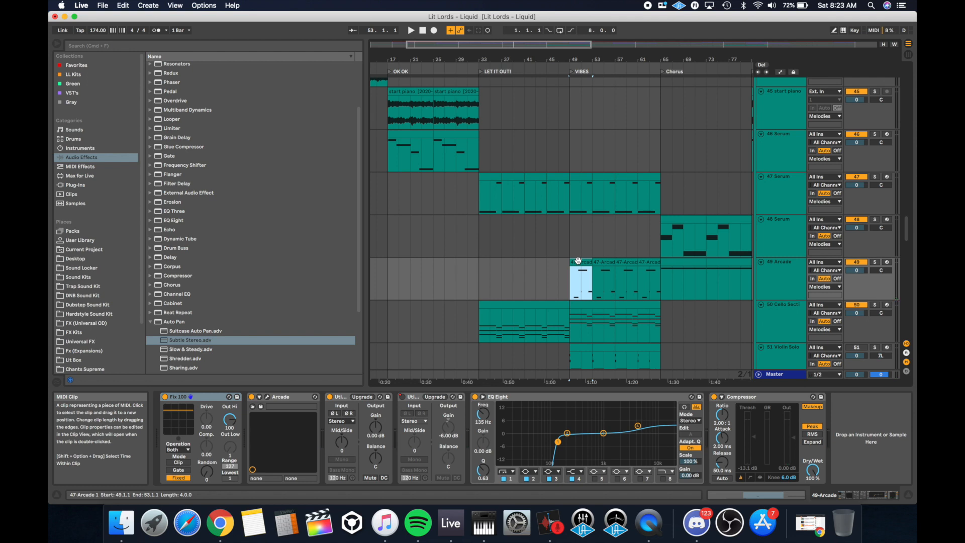
{"action": "double_click", "coordinate": [577, 261]}
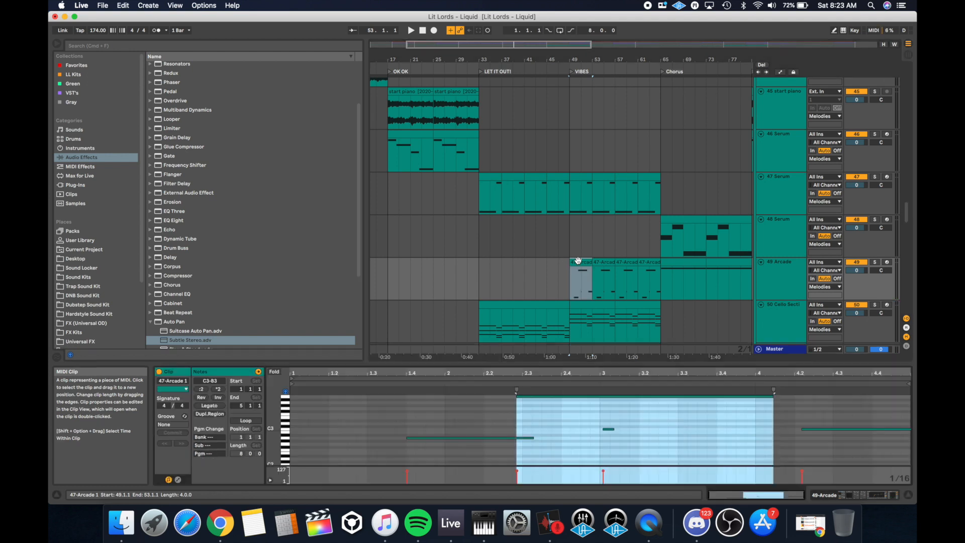
{"action": "scroll", "coordinate": [528, 409], "scroll_direction": "up", "scroll_amount": 1}
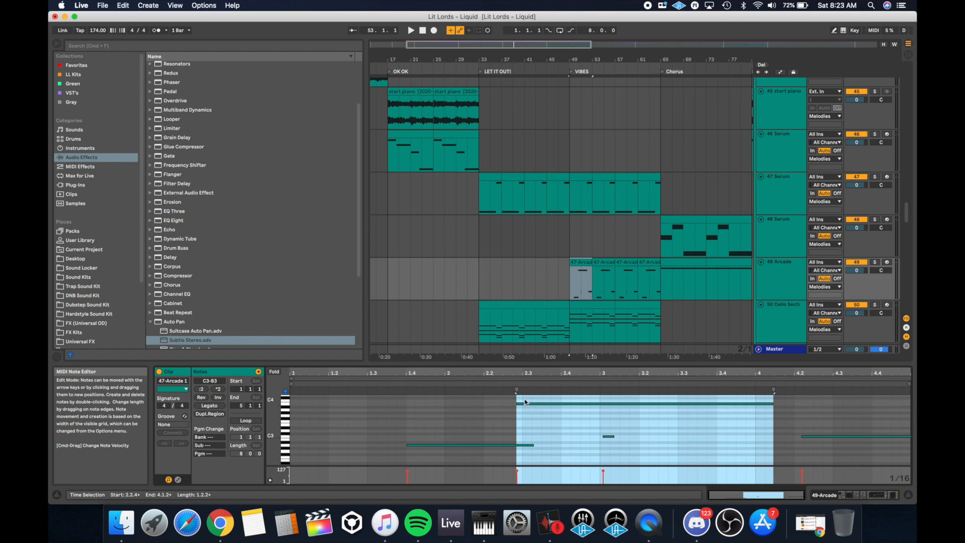
{"action": "double_click", "coordinate": [513, 373]}
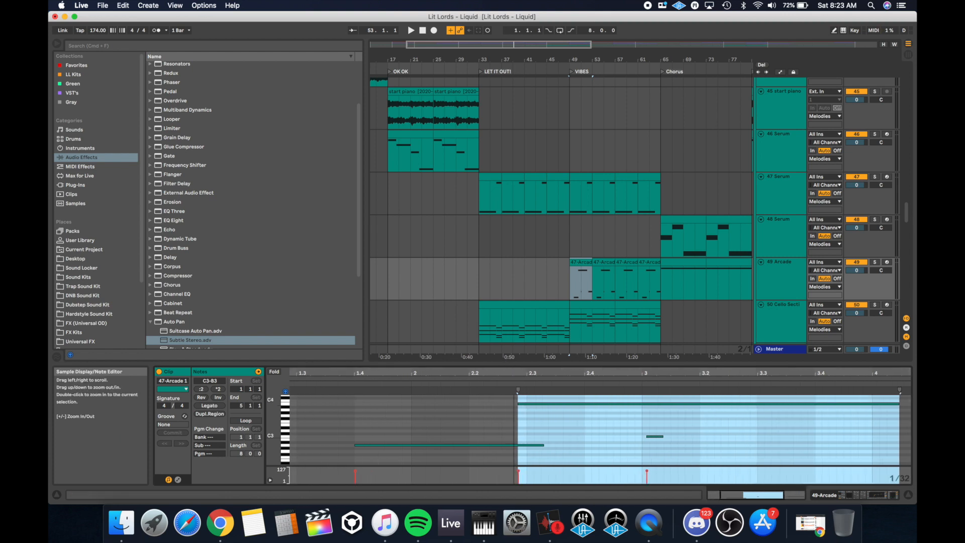
{"action": "left_click_drag", "start_coordinate": [514, 373], "coordinate": [515, 366]}
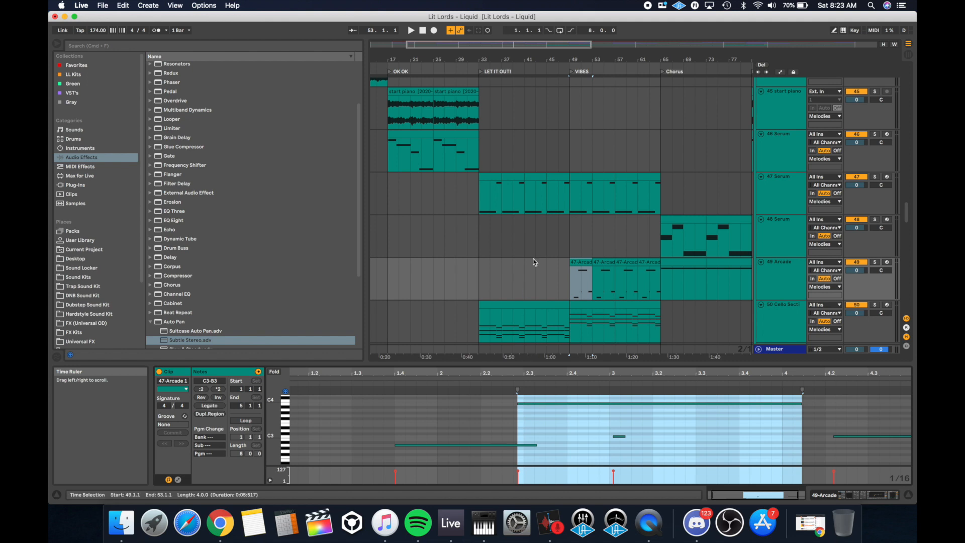
{"action": "left_click", "coordinate": [876, 263]}
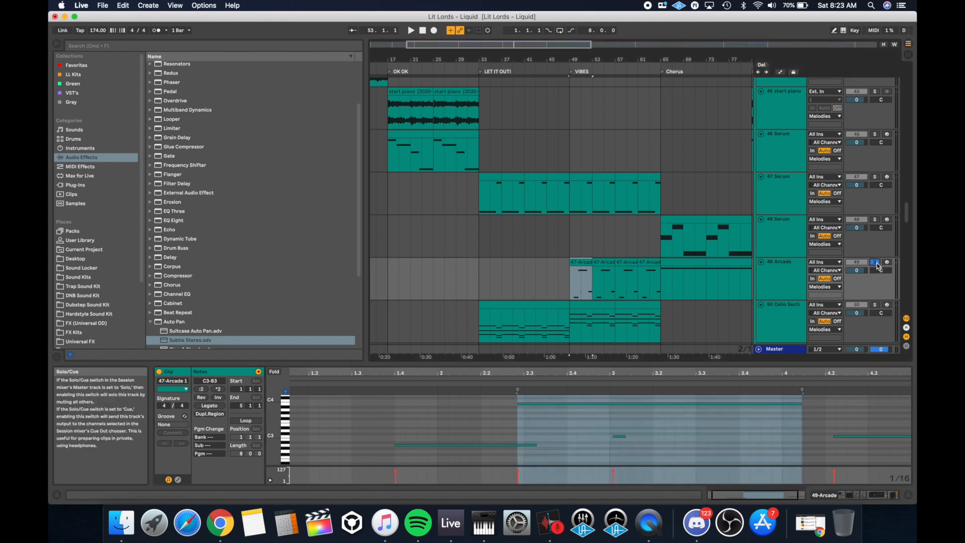
- Solo cello track 50 and play its LET IT OUT! clip from bar 33 and its VIBES clip from bar 49
{"action": "left_click", "coordinate": [875, 305]}
{"action": "key", "text": "space"}
{"action": "scroll", "coordinate": [782, 285], "scroll_direction": "down", "scroll_amount": 2}
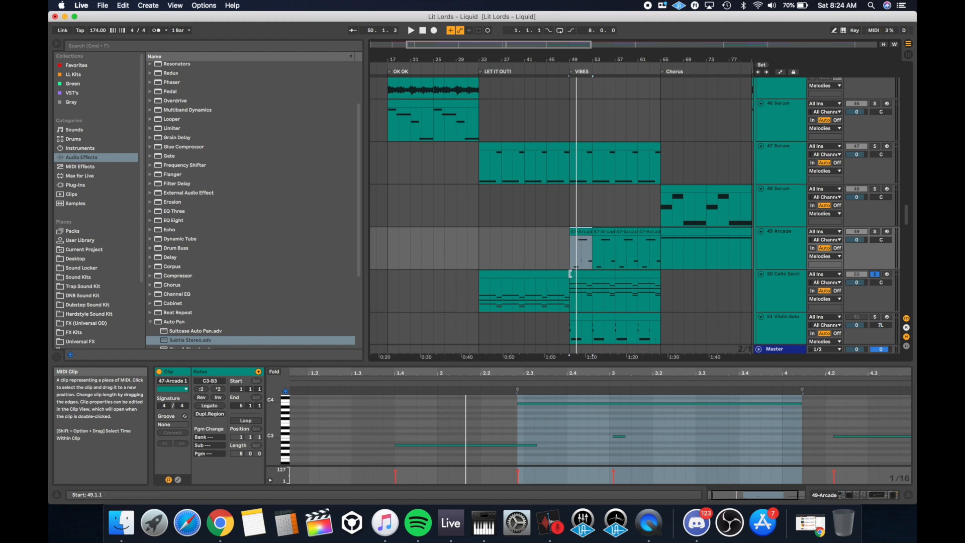
{"action": "left_click", "coordinate": [559, 276]}
{"action": "key", "text": "space"}
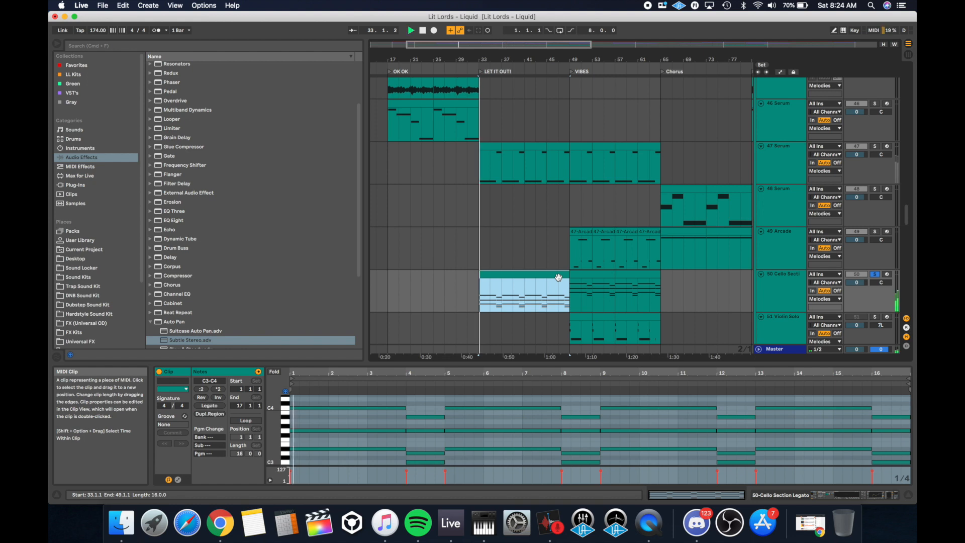
{"action": "left_click", "coordinate": [578, 276]}
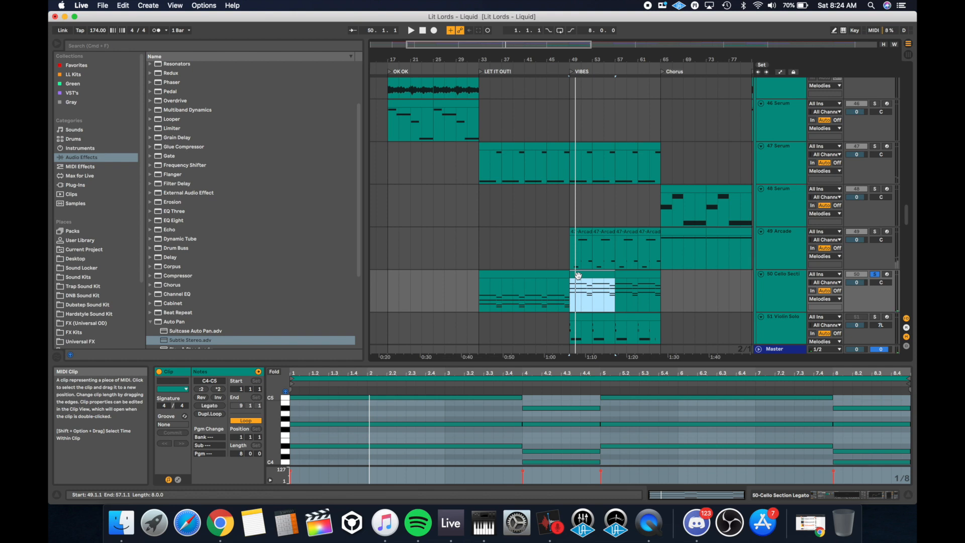
- Add Arcade track 49 to the cello solo, play both from bar 49, and show the device chain of cello track 50
{"action": "left_click", "coordinate": [780, 285]}
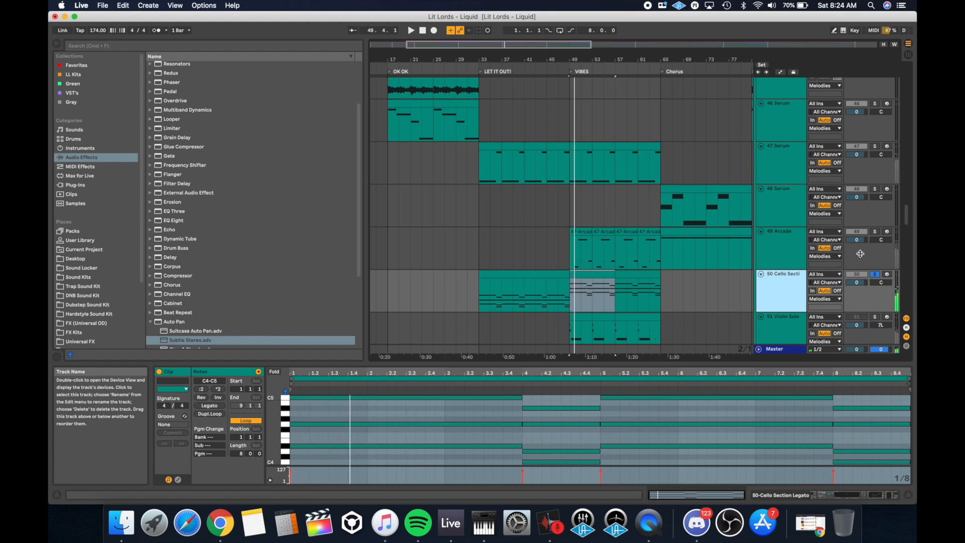
{"action": "left_click", "coordinate": [875, 233]}
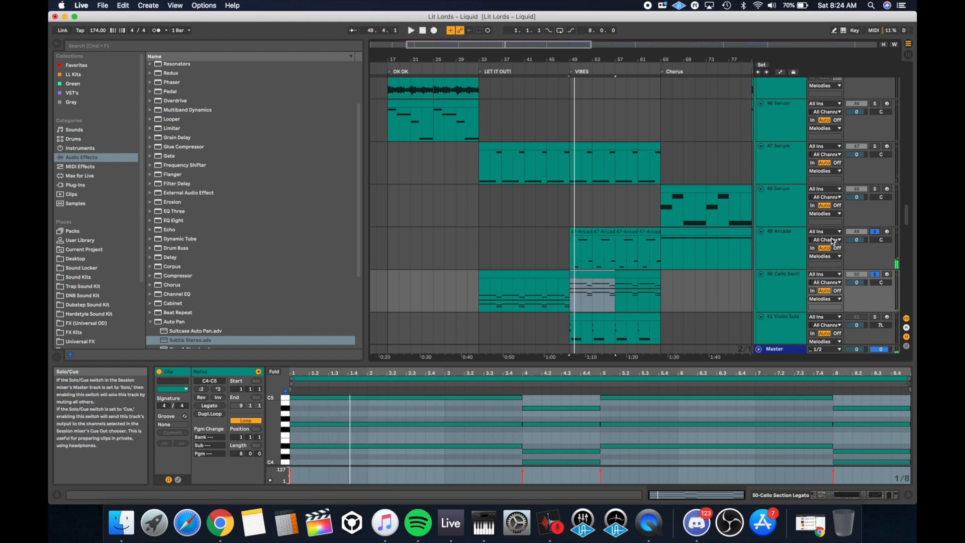
{"action": "key", "text": "space"}
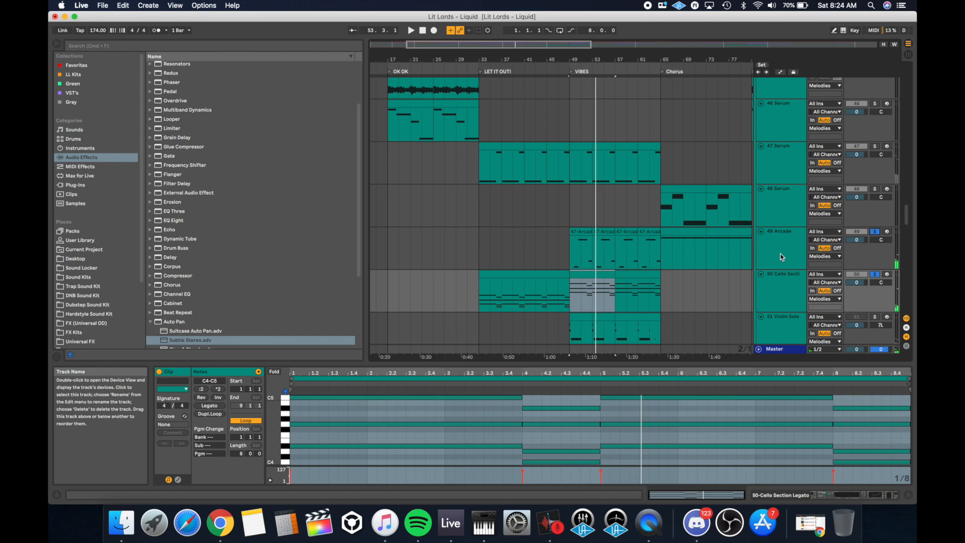
{"action": "double_click", "coordinate": [779, 280]}
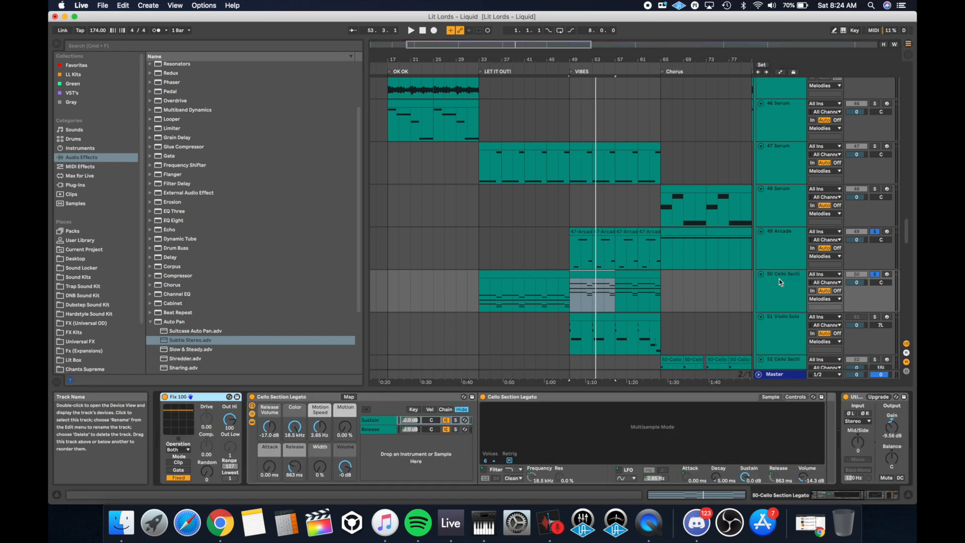
- Solo the Nostalgic Loop piano on track 42 and play it from the Chorus marker at bar 65
{"action": "scroll", "coordinate": [776, 280], "scroll_direction": "down", "scroll_amount": 2}
{"action": "scroll", "coordinate": [777, 281], "scroll_direction": "down", "scroll_amount": 1}
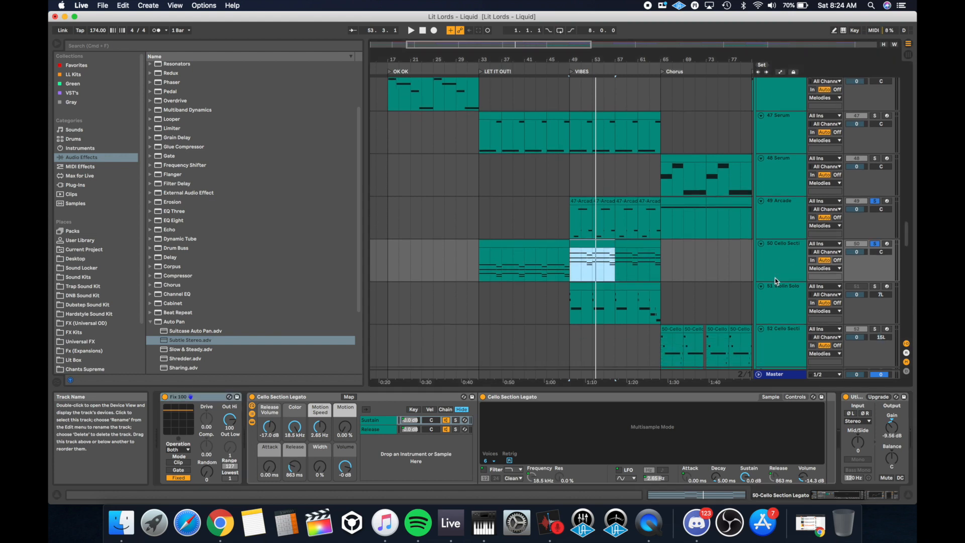
{"action": "scroll", "coordinate": [778, 277], "scroll_direction": "up", "scroll_amount": 12}
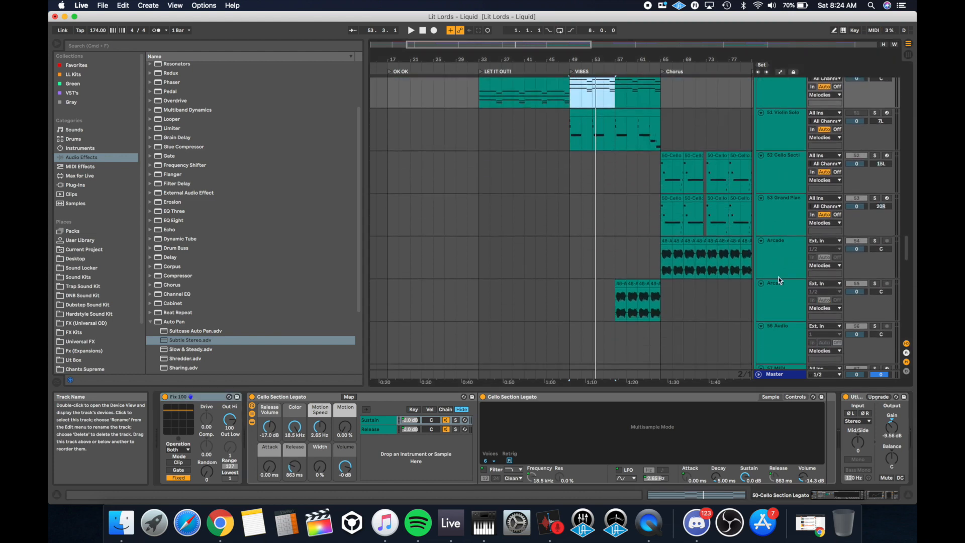
{"action": "scroll", "coordinate": [780, 281], "scroll_direction": "up", "scroll_amount": 20}
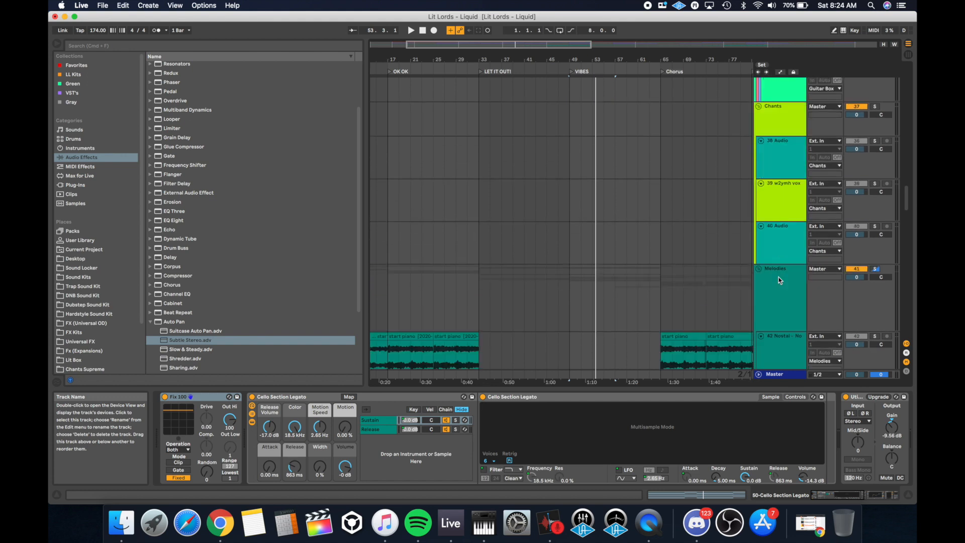
{"action": "scroll", "coordinate": [780, 281], "scroll_direction": "down", "scroll_amount": 20}
{"action": "scroll", "coordinate": [617, 259], "scroll_direction": "up", "scroll_amount": 4}
{"action": "scroll", "coordinate": [617, 260], "scroll_direction": "right", "scroll_amount": 2}
{"action": "scroll", "coordinate": [617, 259], "scroll_direction": "up", "scroll_amount": 6}
{"action": "scroll", "coordinate": [617, 259], "scroll_direction": "right", "scroll_amount": 2}
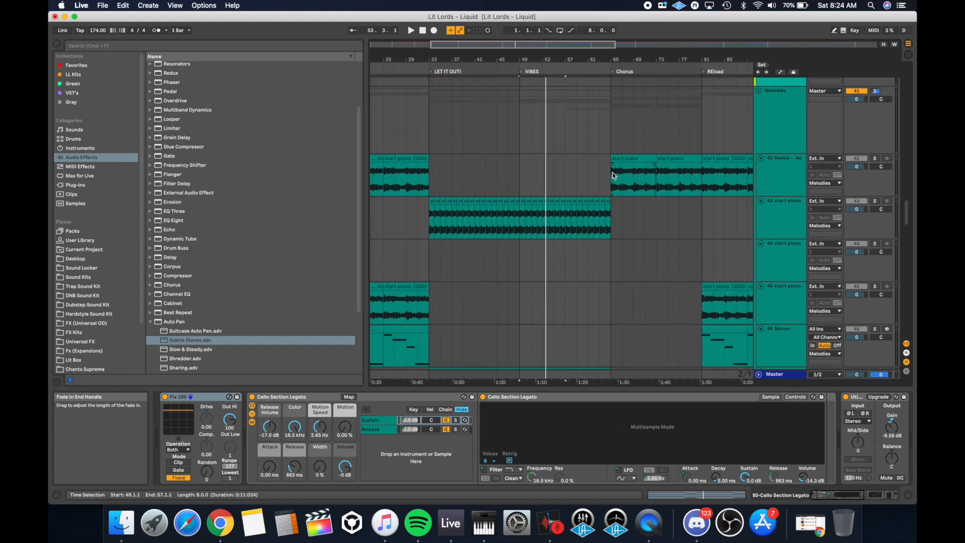
{"action": "left_click", "coordinate": [614, 175]}
{"action": "left_click", "coordinate": [875, 158]}
{"action": "key", "text": "space"}
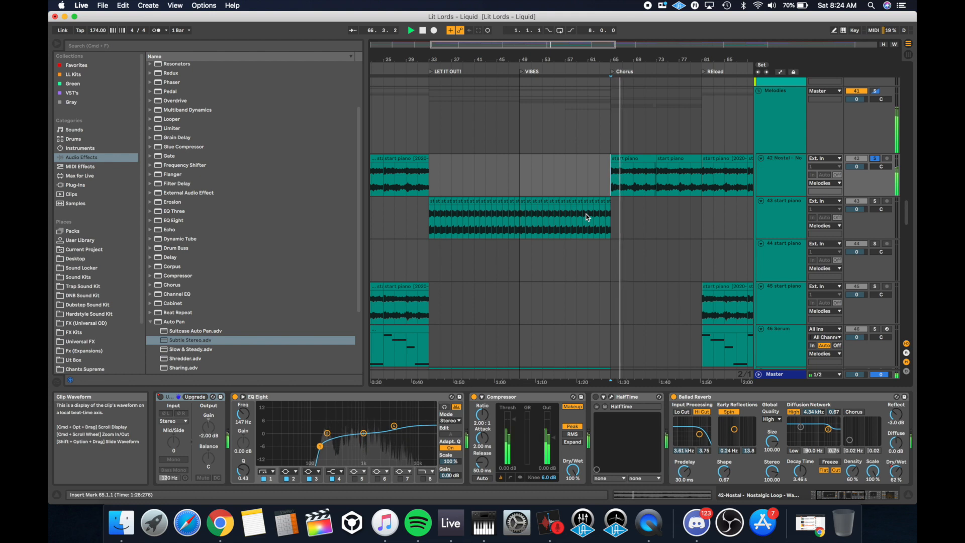
- Solo Serum track 47 and play it from bar 57, partway through the VIBES section
{"action": "scroll", "coordinate": [586, 217], "scroll_direction": "down", "scroll_amount": 4}
{"action": "scroll", "coordinate": [586, 217], "scroll_direction": "right", "scroll_amount": 1}
{"action": "scroll", "coordinate": [588, 201], "scroll_direction": "up", "scroll_amount": 1}
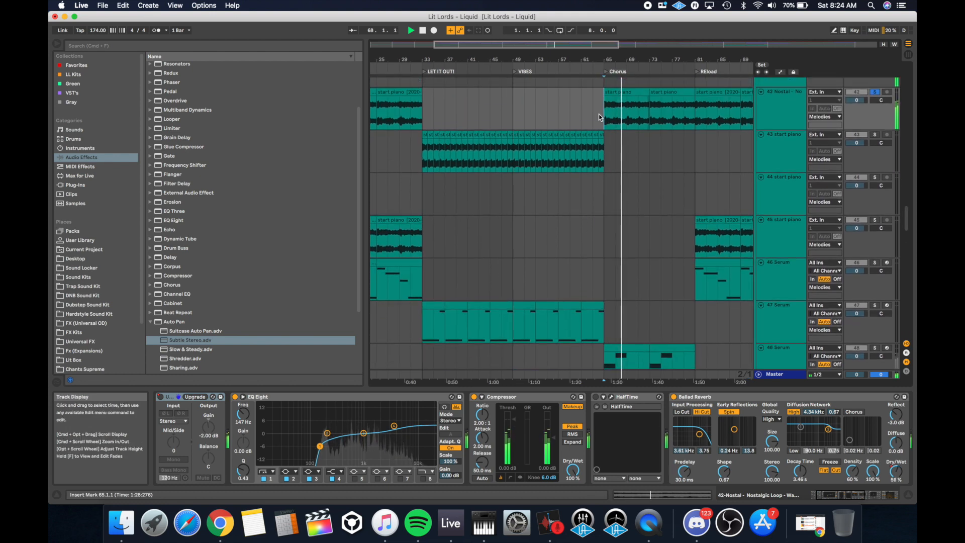
{"action": "scroll", "coordinate": [630, 252], "scroll_direction": "down", "scroll_amount": 4}
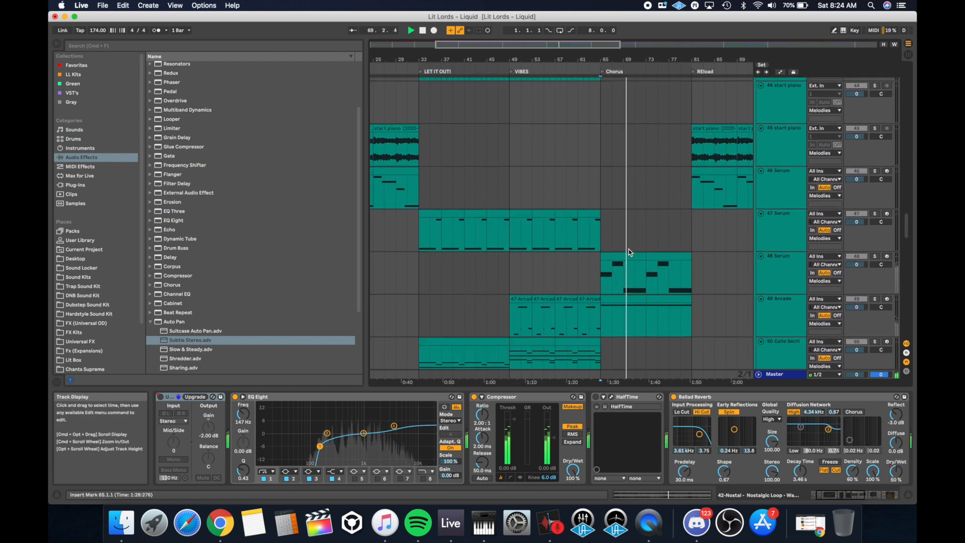
{"action": "left_click", "coordinate": [555, 229]}
{"action": "key", "text": "space"}
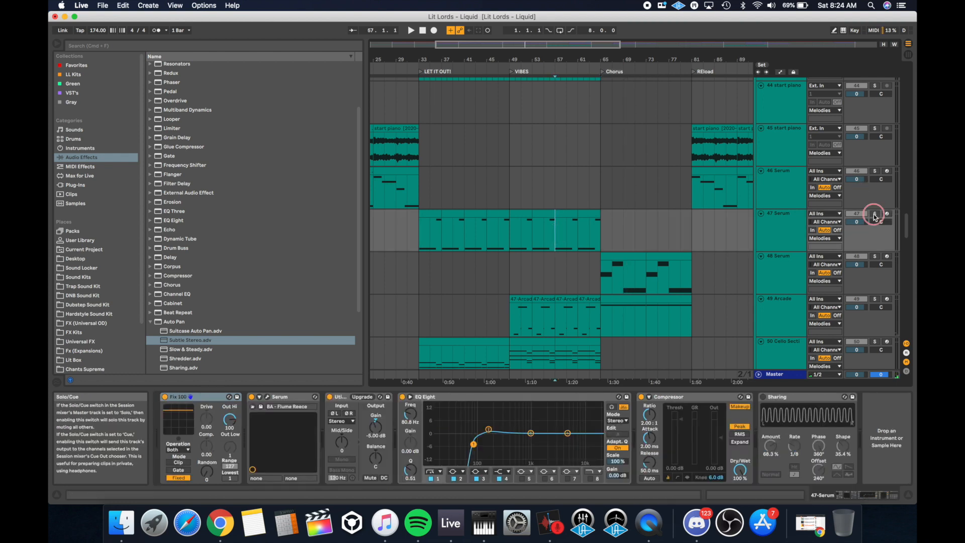
{"action": "key", "text": "space"}
- Add Serum track 48 to the solo and play it from the Chorus marker at bar 65
{"action": "scroll", "coordinate": [869, 155], "scroll_direction": "up", "scroll_amount": 4}
{"action": "scroll", "coordinate": [869, 155], "scroll_direction": "up", "scroll_amount": 15}
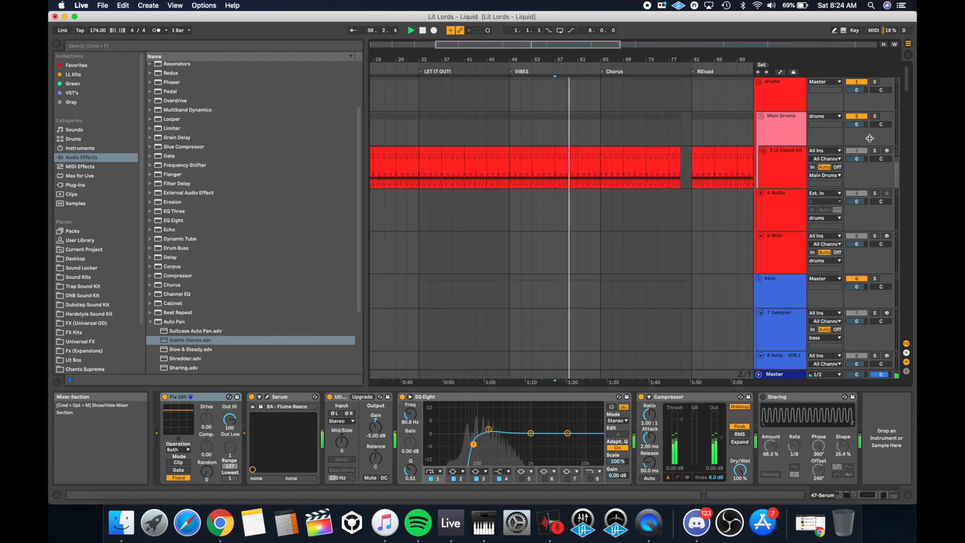
{"action": "scroll", "coordinate": [856, 209], "scroll_direction": "down", "scroll_amount": 15}
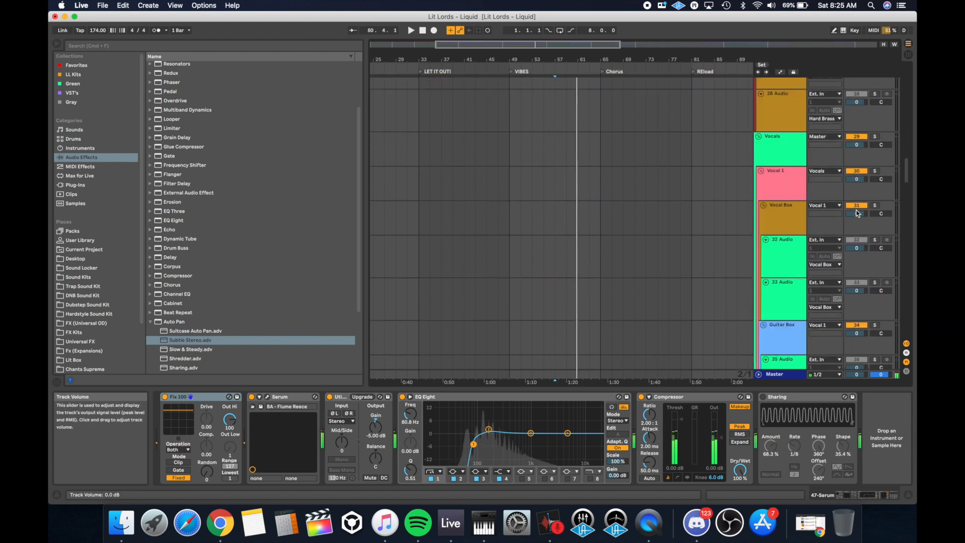
{"action": "scroll", "coordinate": [857, 209], "scroll_direction": "down", "scroll_amount": 5}
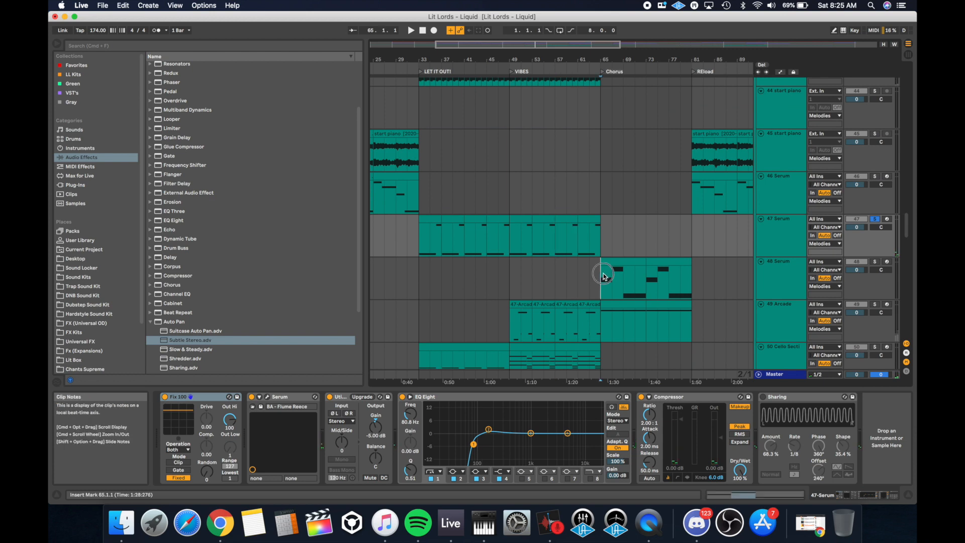
{"action": "left_click", "coordinate": [603, 274]}
{"action": "left_click", "coordinate": [875, 262]}
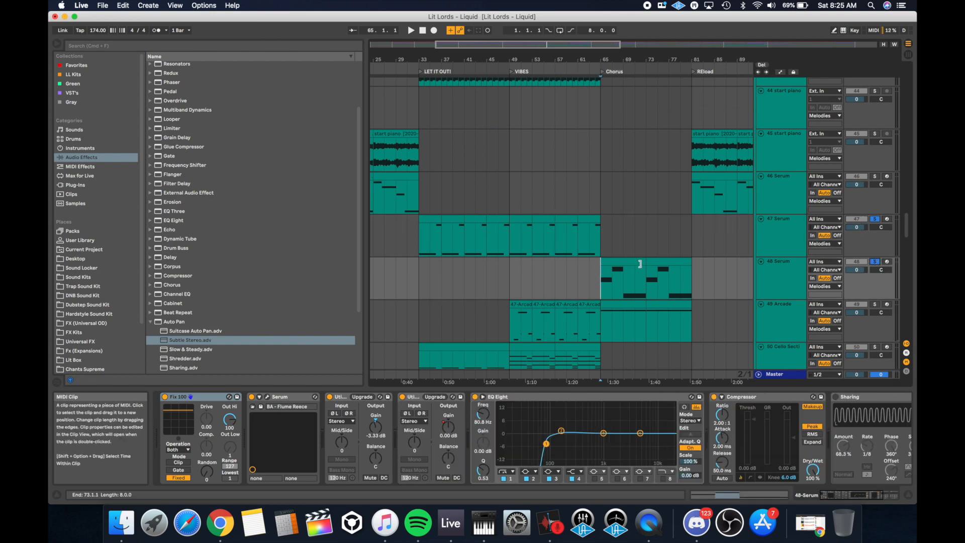
{"action": "key", "text": "space"}
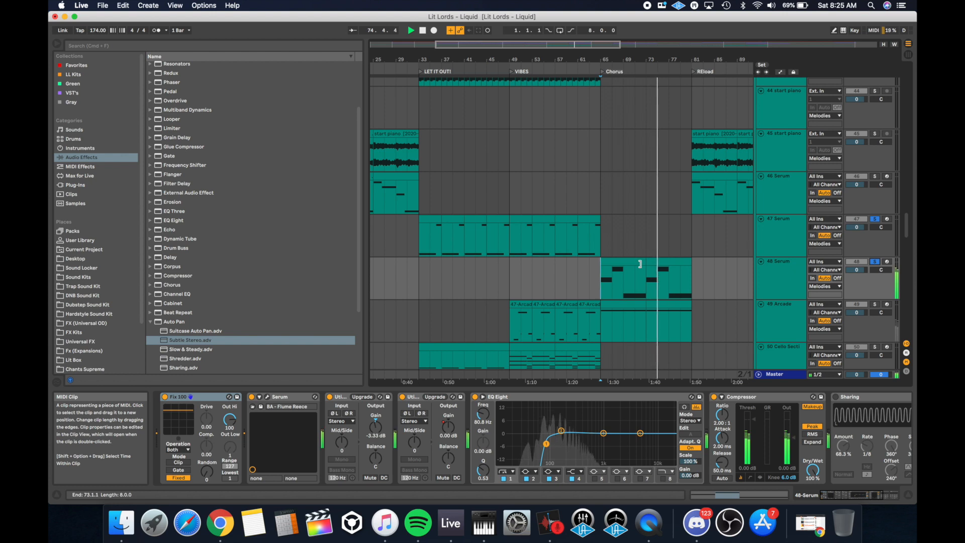
- Select the first Chorus clip on Arcade track 49, add the track to the Serum solo, and play from bar 65
{"action": "left_click_drag", "start_coordinate": [603, 324], "coordinate": [646, 324]}
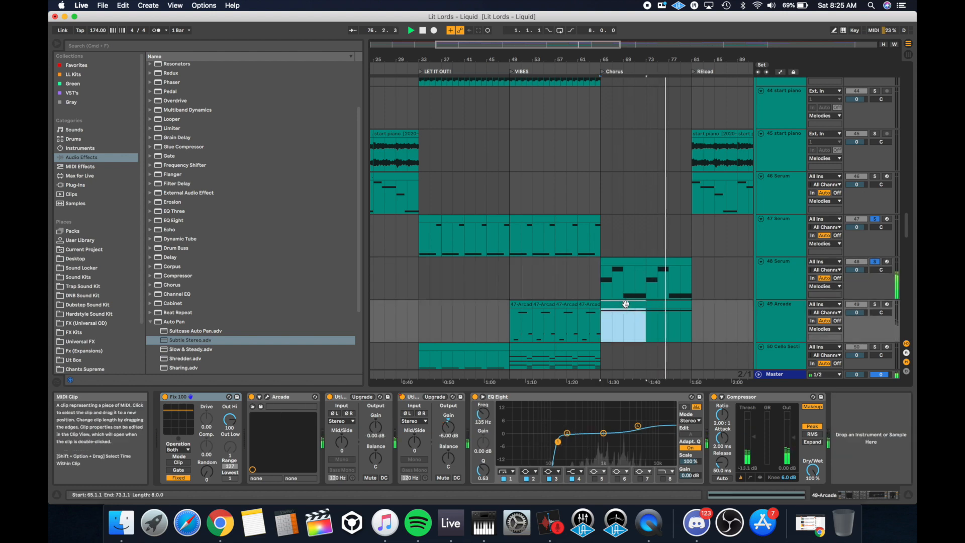
{"action": "left_click", "coordinate": [876, 306]}
{"action": "key", "text": "space"}
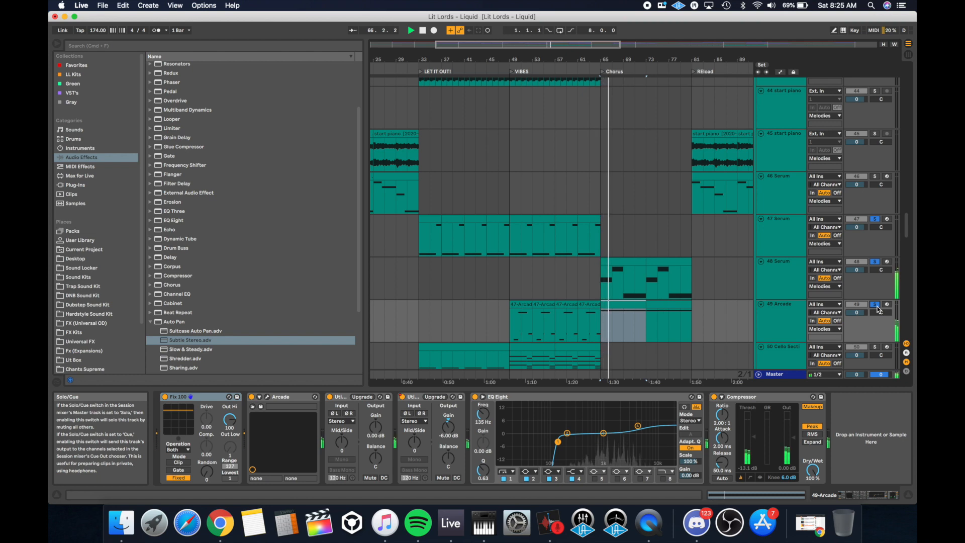
{"action": "left_click", "coordinate": [775, 315]}
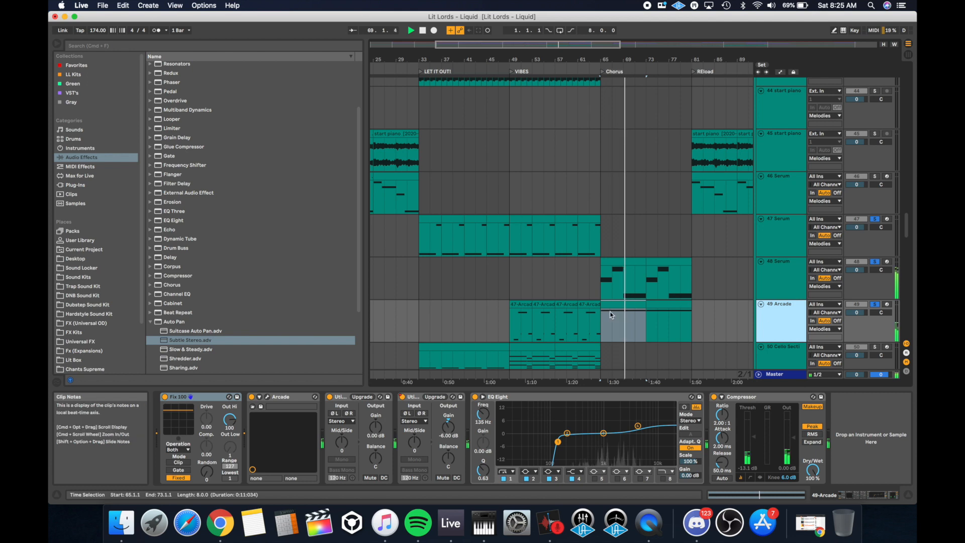
- Open the first Chorus Arcade clip to view its MIDI notes, and play track 49 on its own from bar 65
{"action": "left_click", "coordinate": [623, 326]}
{"action": "left_click_drag", "start_coordinate": [292, 373], "coordinate": [296, 426]}
{"action": "left_click", "coordinate": [875, 304]}
{"action": "key", "text": "space"}
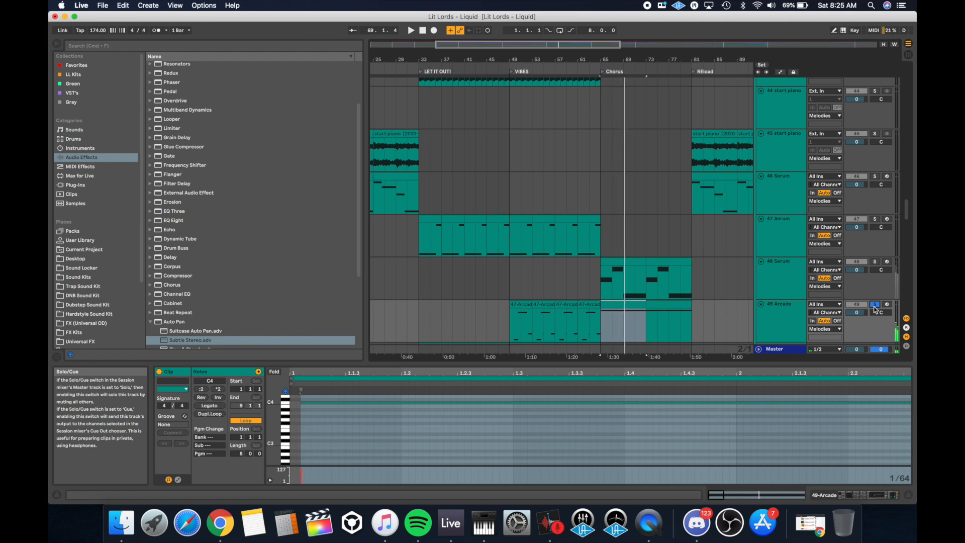
{"action": "scroll", "coordinate": [875, 308], "scroll_direction": "down", "scroll_amount": 5}
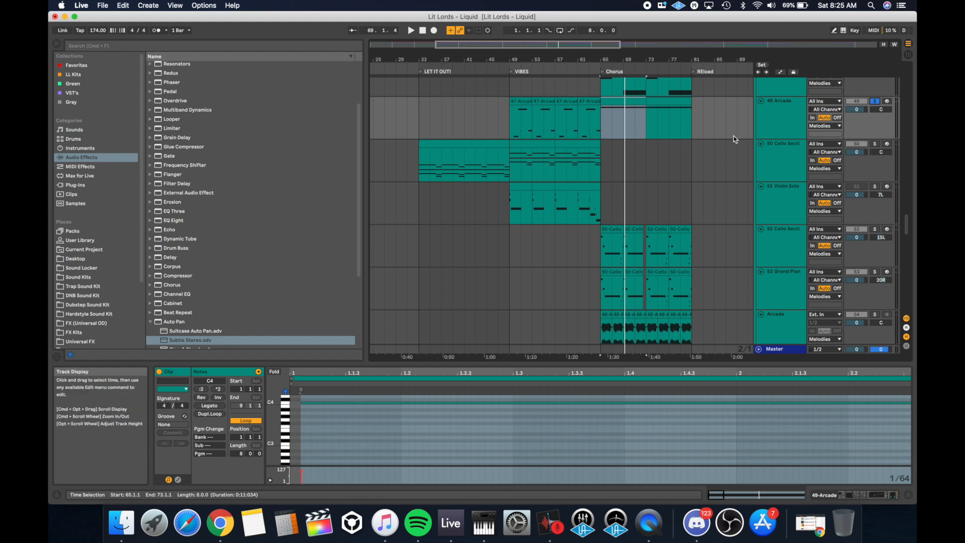
{"action": "left_click", "coordinate": [619, 99]}
{"action": "key", "text": "space"}
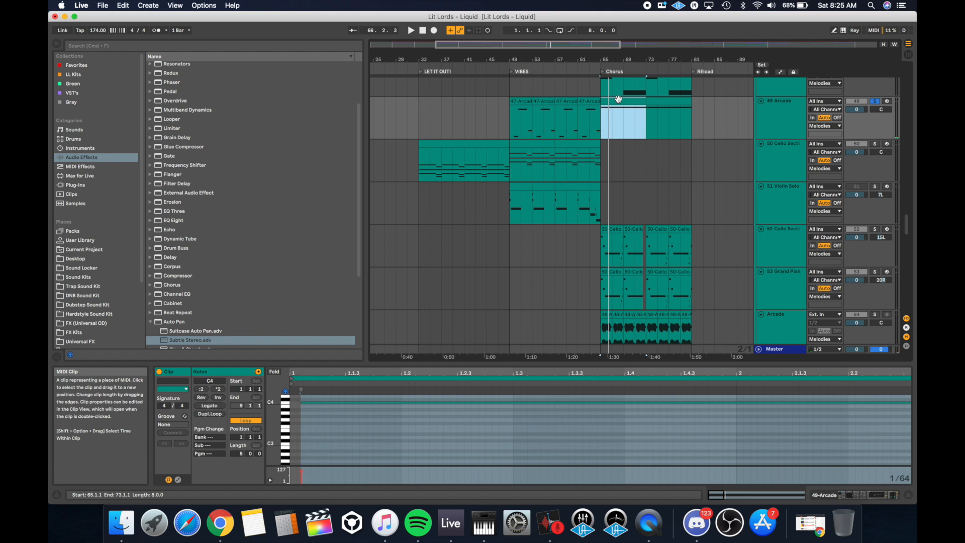
- Solo cello track 52, show its device chain, and play its Chorus part from bar 65
{"action": "key", "text": "space"}
{"action": "key", "text": "space"}
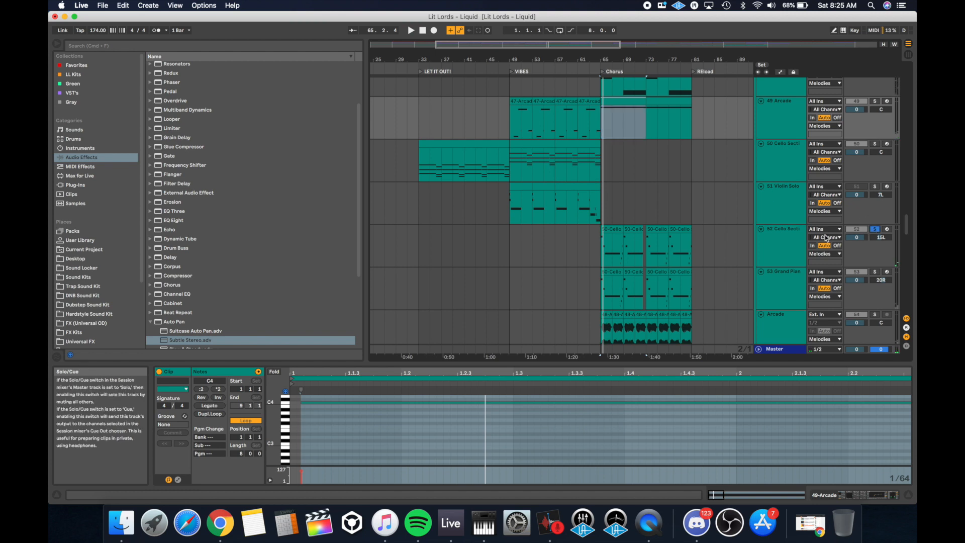
{"action": "left_click", "coordinate": [792, 243]}
{"action": "double_click", "coordinate": [793, 247]}
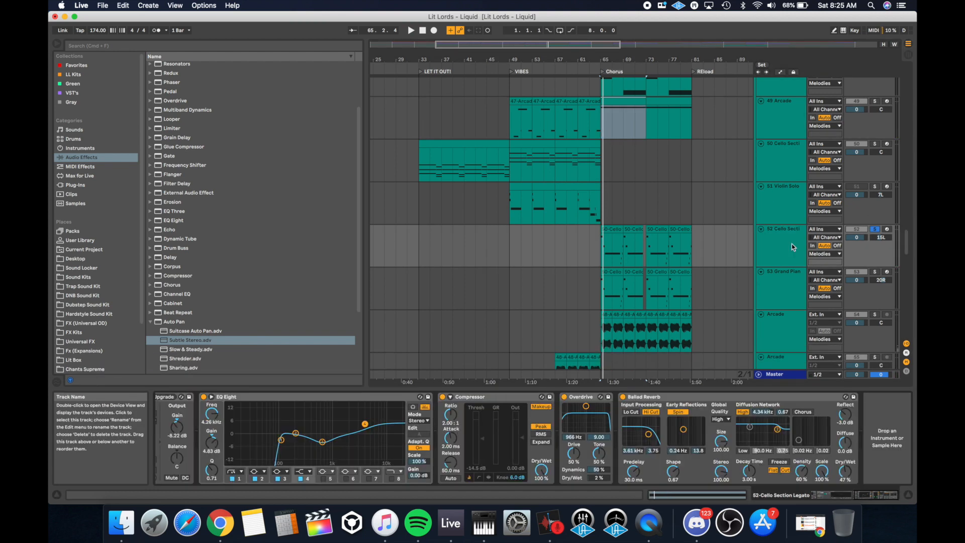
{"action": "key", "text": "space"}
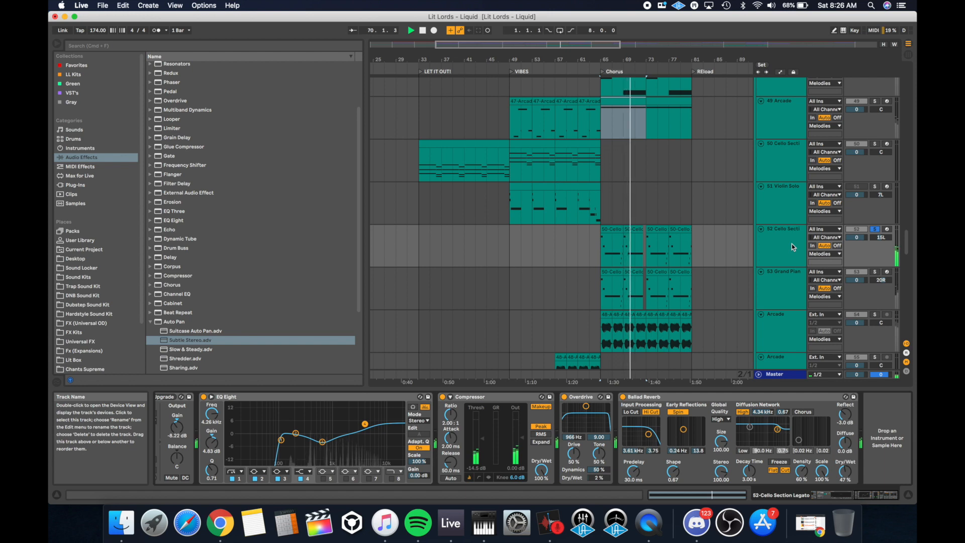
{"action": "key", "text": "space"}
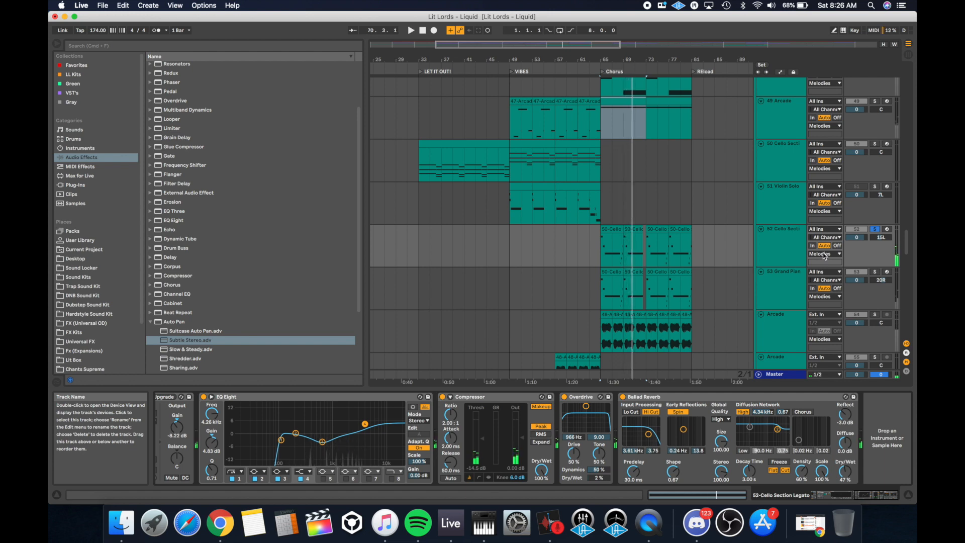
- Solo Grand Piano track 53, play it from bar 65, and show its device chain
{"action": "left_click", "coordinate": [875, 272]}
{"action": "key", "text": "space"}
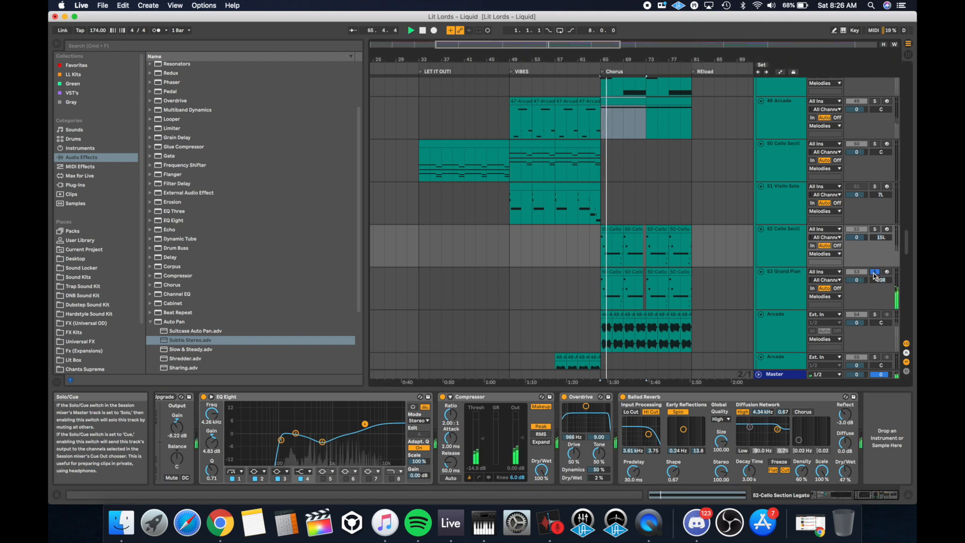
{"action": "left_click", "coordinate": [787, 296]}
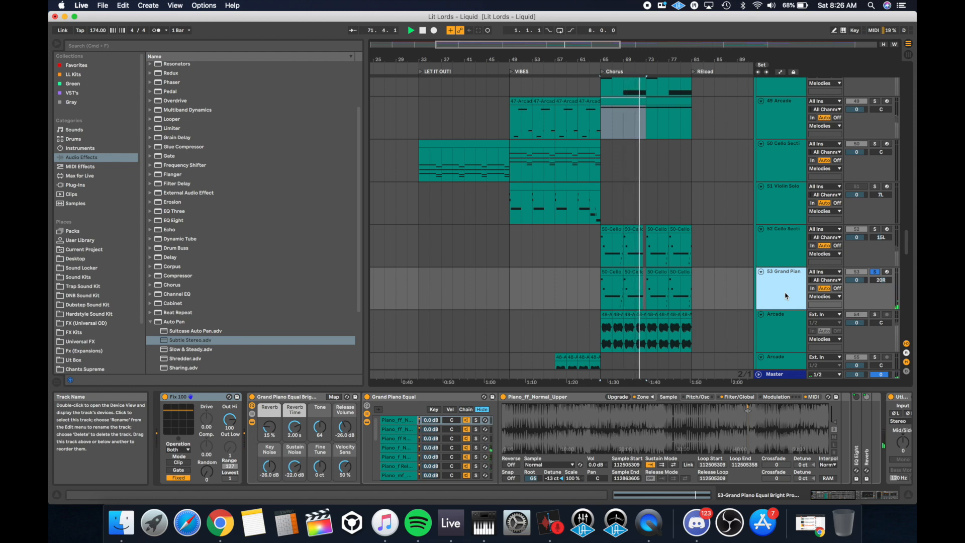
- Add cello track 52 and Arcade track 49 to the Grand Piano solo and play the three together from bar 65
{"action": "left_click", "coordinate": [875, 229]}
{"action": "scroll", "coordinate": [876, 211], "scroll_direction": "up", "scroll_amount": 2}
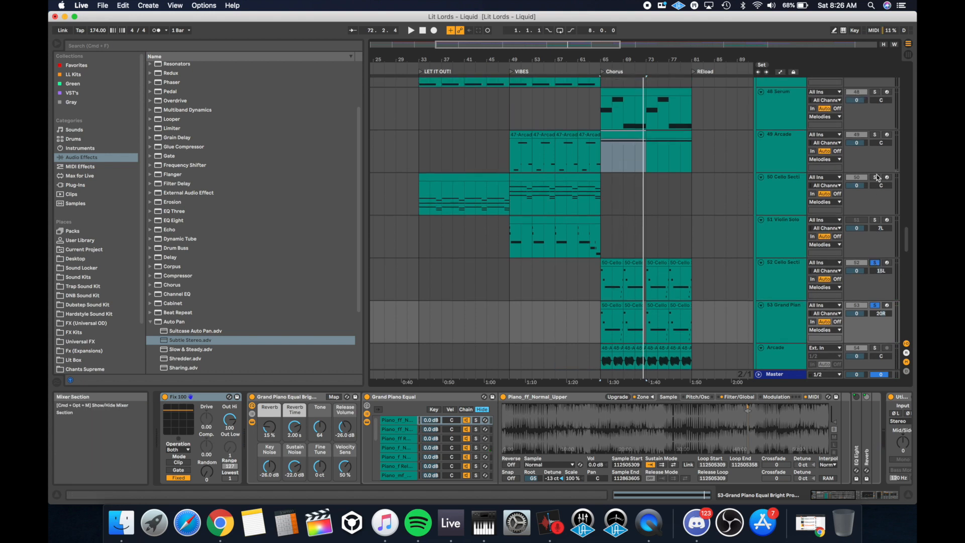
{"action": "left_click", "coordinate": [874, 135]}
{"action": "left_click", "coordinate": [799, 148]}
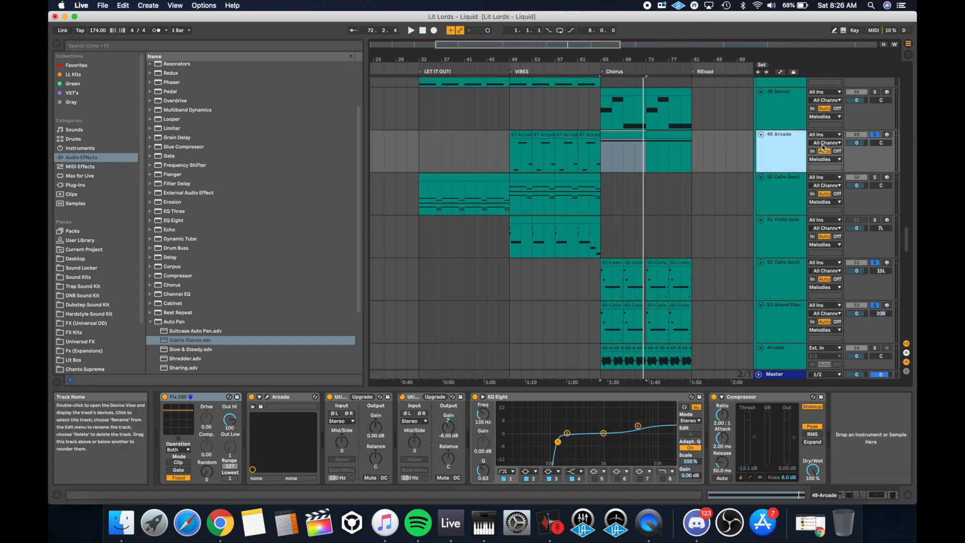
{"action": "left_click", "coordinate": [873, 136]}
{"action": "key", "text": "space"}
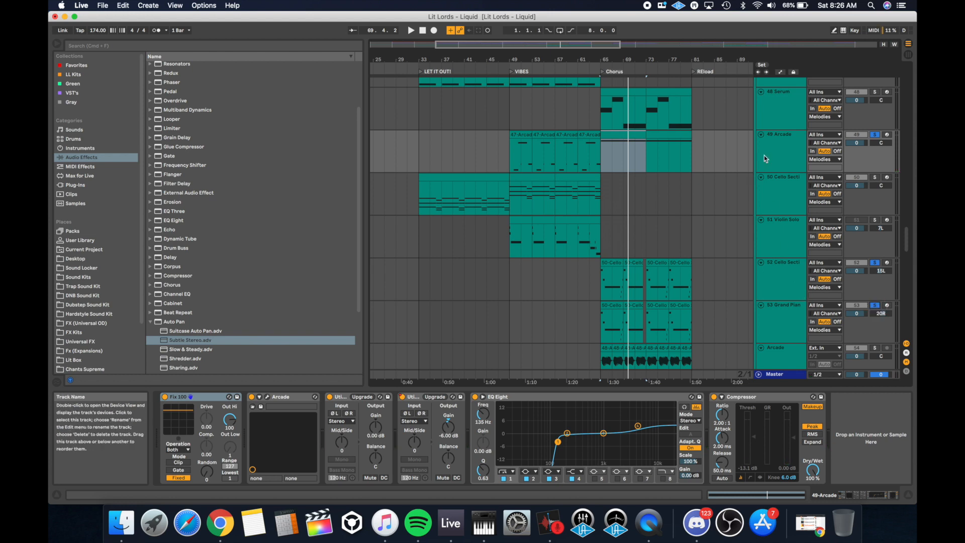
- Add the LL Liquid Kit drums to the Arcade, cello and Grand Piano solo and play the Chorus from bar 65
{"action": "key", "text": "space"}
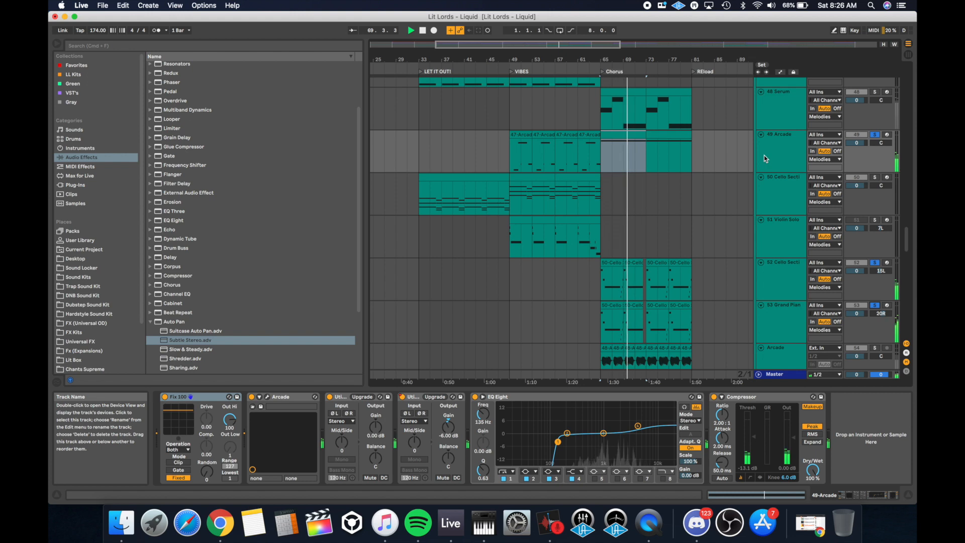
{"action": "key", "text": "space"}
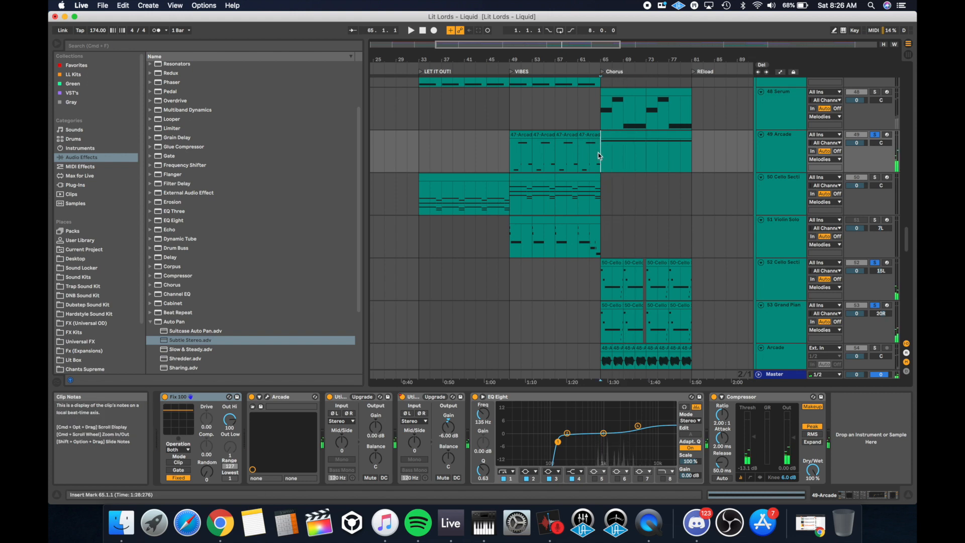
{"action": "scroll", "coordinate": [603, 155], "scroll_direction": "up", "scroll_amount": 15}
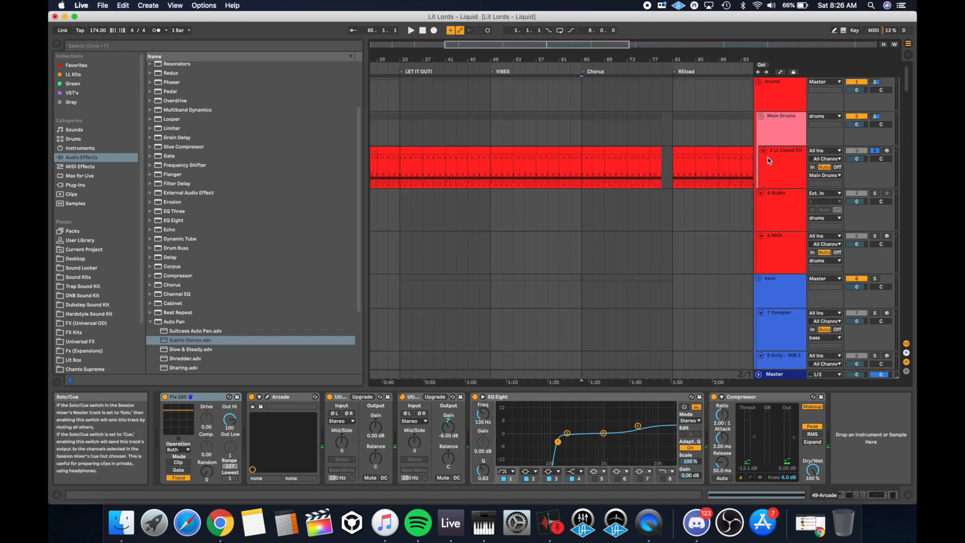
{"action": "key", "text": "space"}
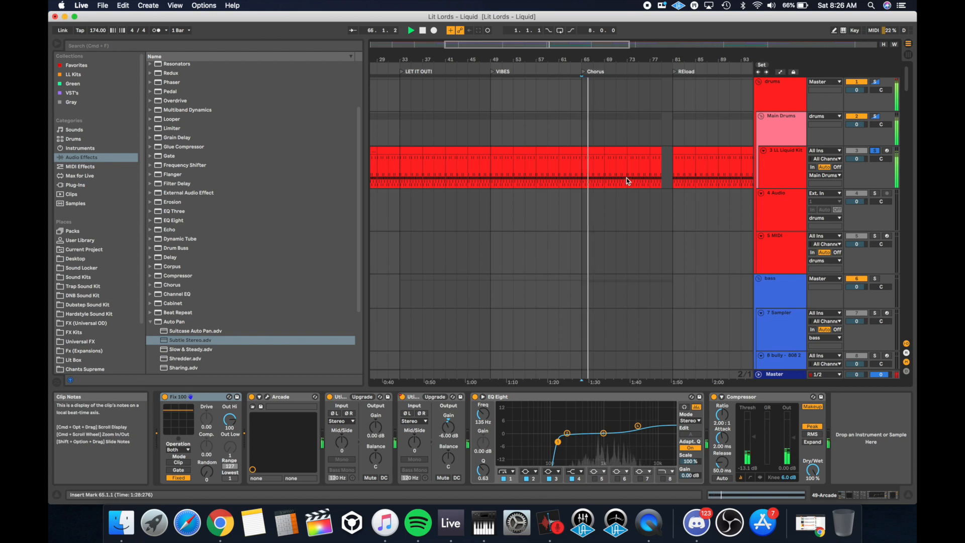
{"action": "scroll", "coordinate": [627, 179], "scroll_direction": "down", "scroll_amount": 15}
{"action": "scroll", "coordinate": [627, 176], "scroll_direction": "down", "scroll_amount": 8}
{"action": "scroll", "coordinate": [627, 177], "scroll_direction": "down", "scroll_amount": 2}
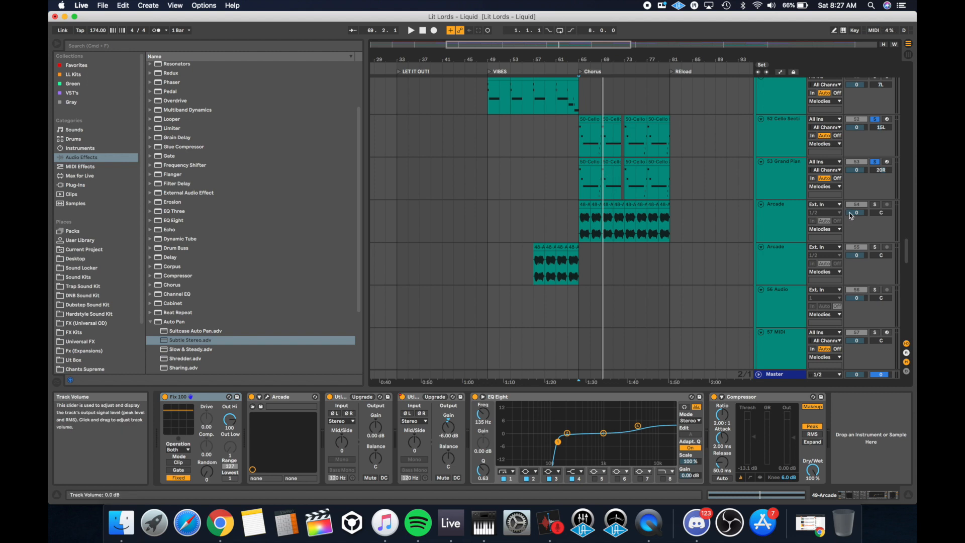
- Add Serum track 48 to the solo, play the Chorus, and open its first Chorus clip to view the MIDI notes
{"action": "scroll", "coordinate": [857, 211], "scroll_direction": "up", "scroll_amount": 5}
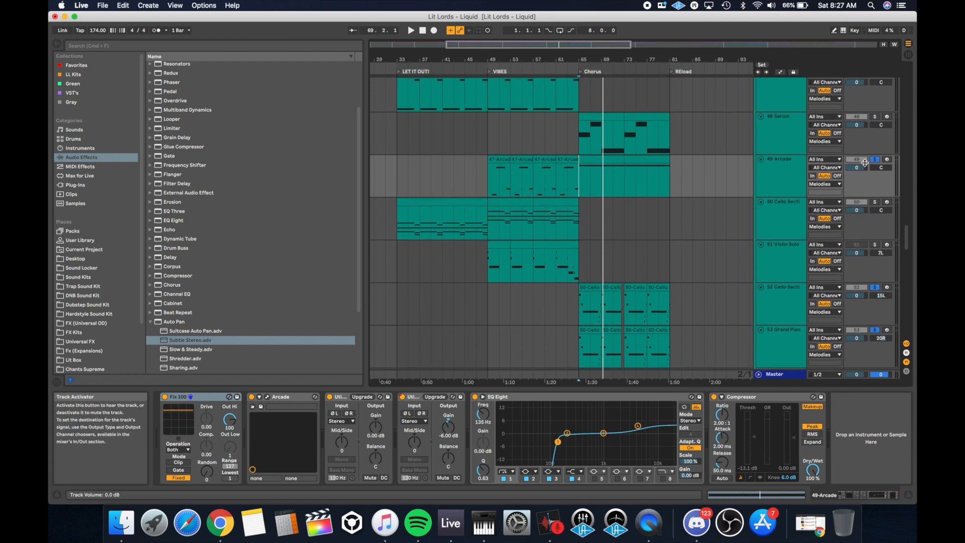
{"action": "left_click", "coordinate": [874, 116]}
{"action": "key", "text": "space"}
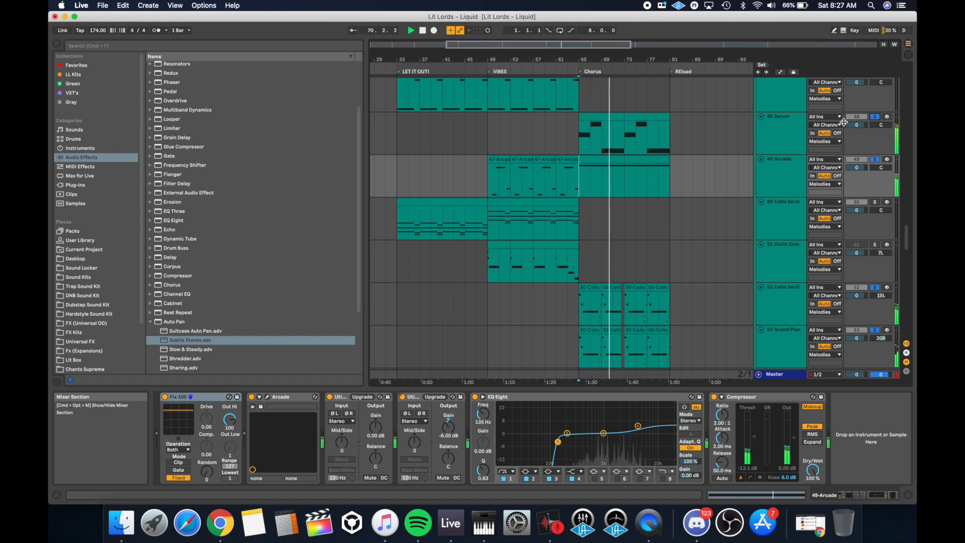
{"action": "left_click", "coordinate": [606, 119]}
{"action": "double_click", "coordinate": [605, 119]}
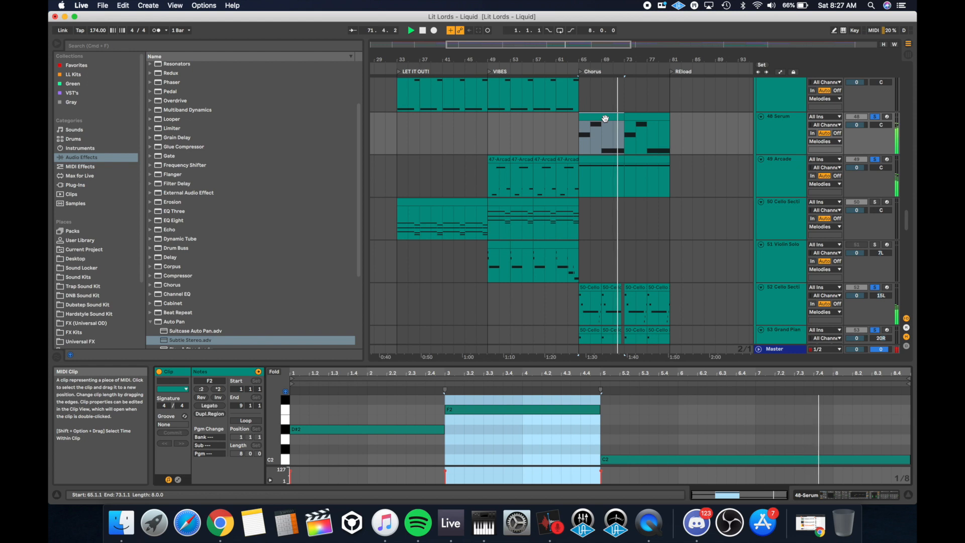
{"action": "scroll", "coordinate": [604, 173], "scroll_direction": "down", "scroll_amount": 3}
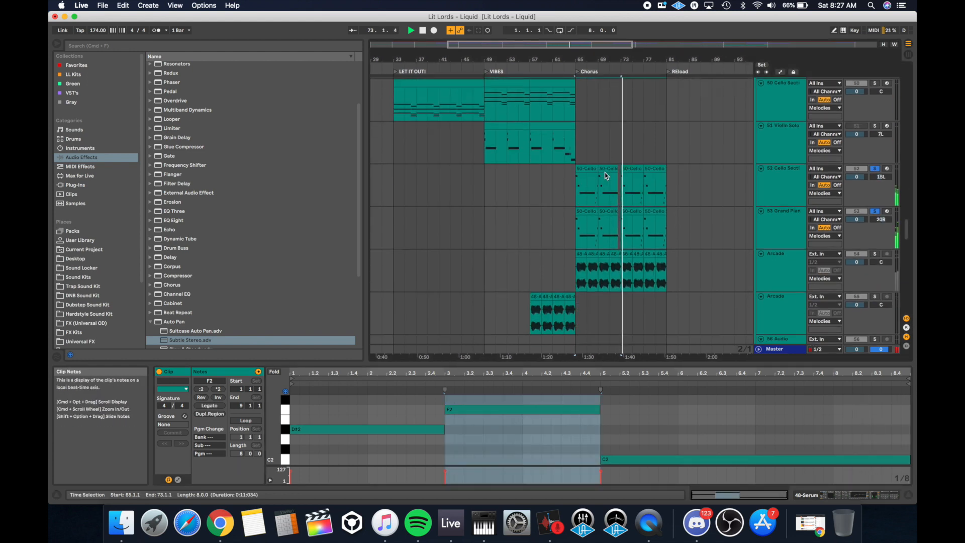
- Solo Arcade audio track 54, play its chopped clips from bar 65, and show the track's device chain
{"action": "left_click", "coordinate": [576, 271]}
{"action": "key", "text": "space"}
{"action": "left_click", "coordinate": [875, 254]}
{"action": "left_click", "coordinate": [792, 274]}
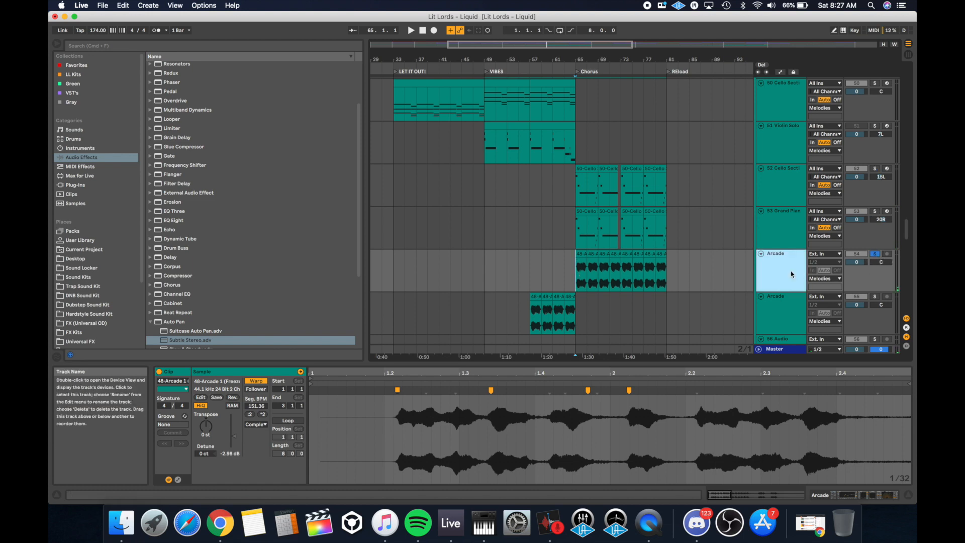
{"action": "left_click_drag", "start_coordinate": [590, 59], "coordinate": [590, 106]}
{"action": "key", "text": "space"}
{"action": "key", "text": "space"}
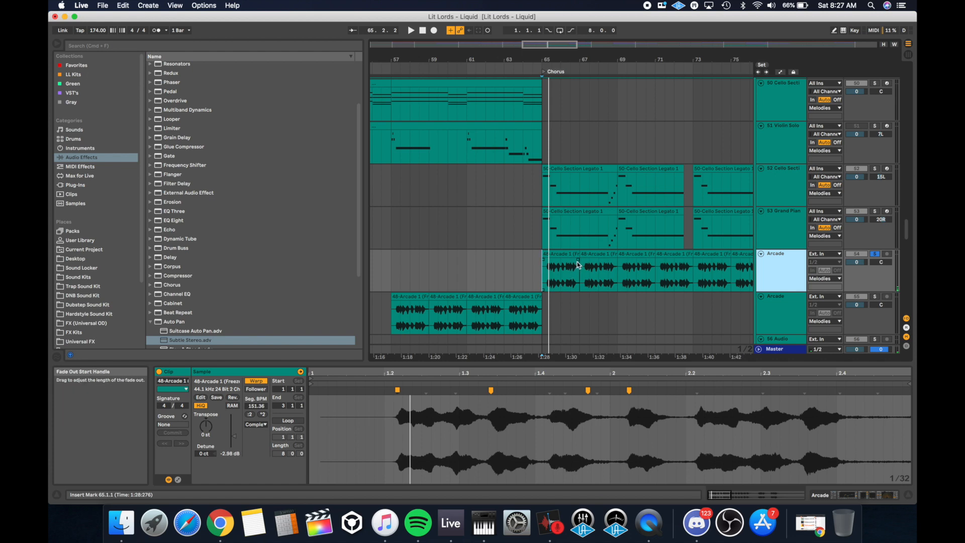
{"action": "key", "text": "space"}
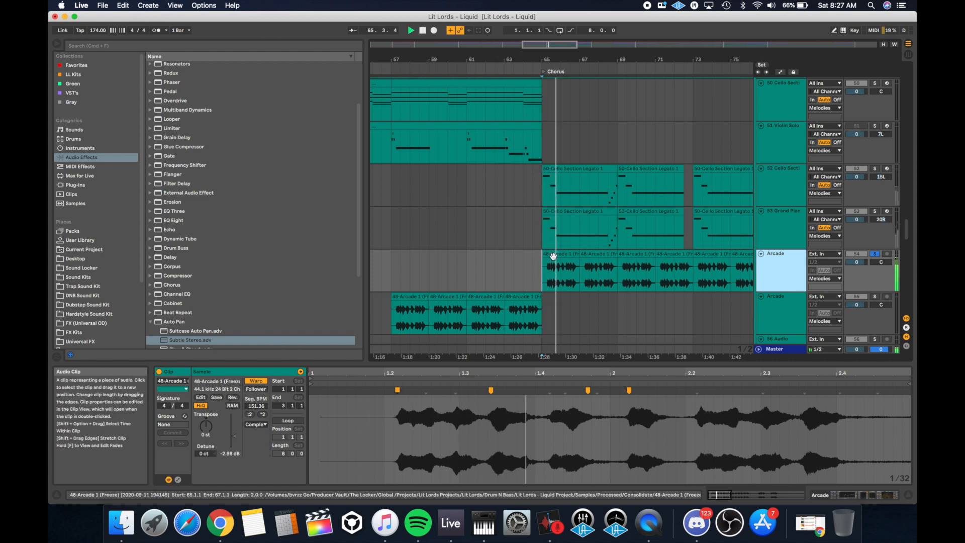
{"action": "left_click", "coordinate": [775, 270]}
{"action": "key", "text": "space"}
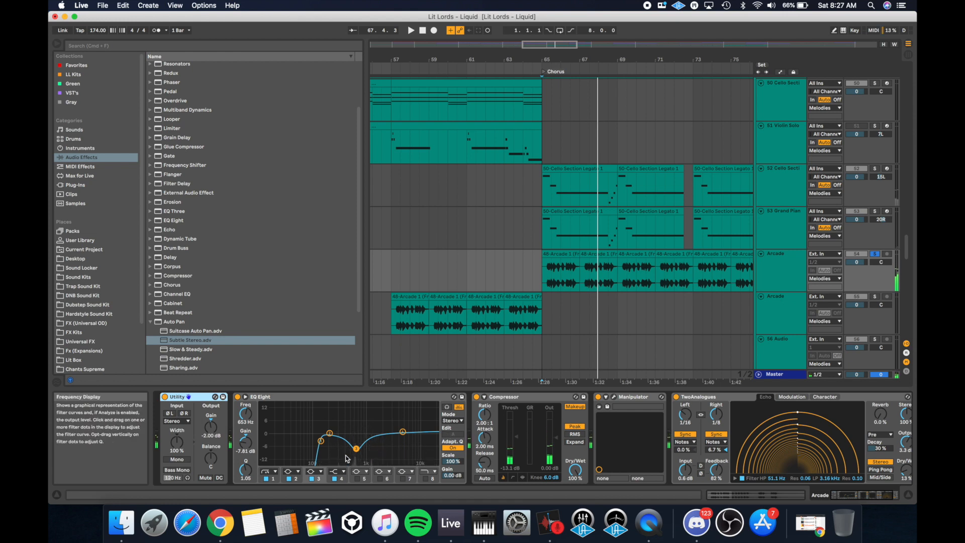
- Try boosting the 653 Hz band of Arcade track 54's EQ Eight to about 10 dB during playback, and restore its gain to -7.81 dB
{"action": "key", "text": "space"}
{"action": "left_click_drag", "start_coordinate": [246, 447], "coordinate": [247, 430]}
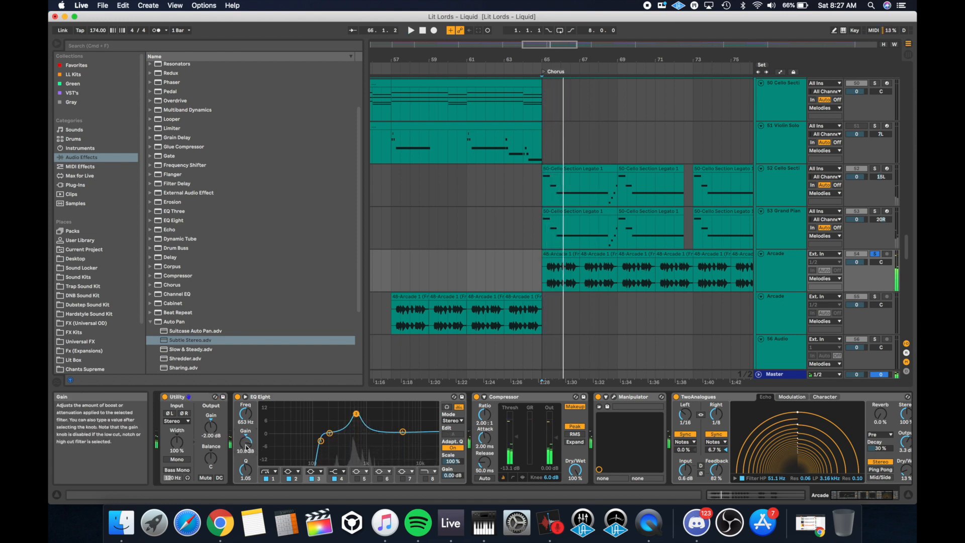
{"action": "scroll", "coordinate": [246, 446], "scroll_direction": "down", "scroll_amount": 10}
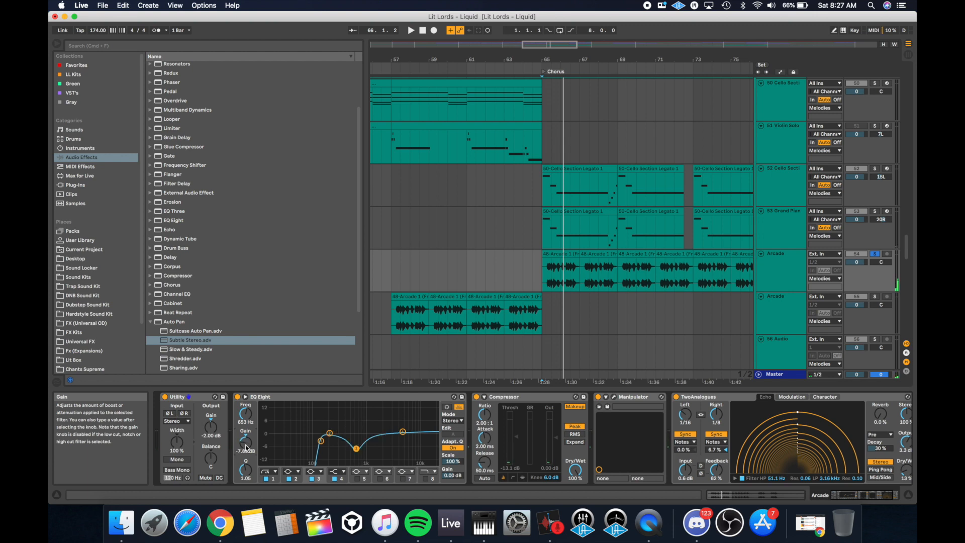
- Play the Arcade part with the TwoAnalogues echo bypassed, and replay it with the echo re-enabled
{"action": "scroll", "coordinate": [502, 437], "scroll_direction": "right", "scroll_amount": 3}
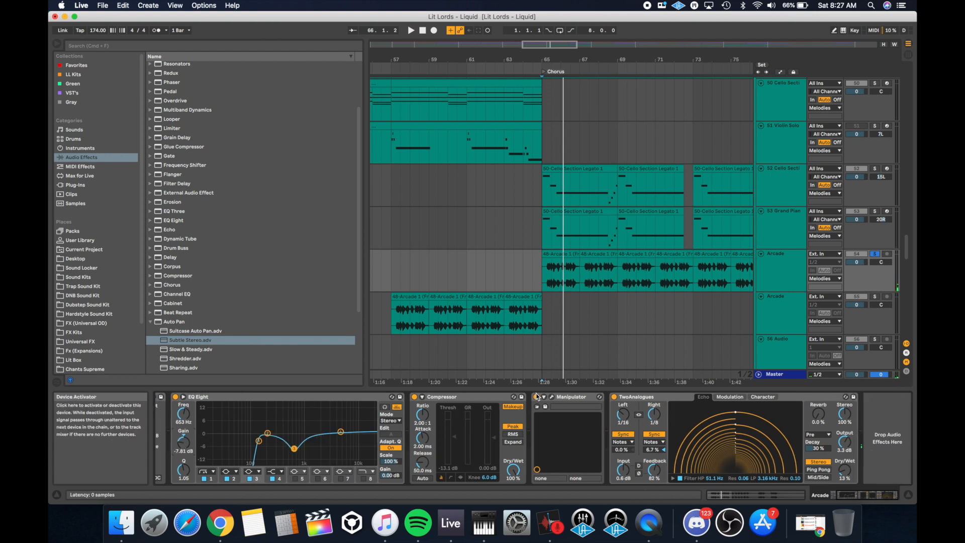
{"action": "left_click", "coordinate": [615, 397]}
{"action": "key", "text": "space"}
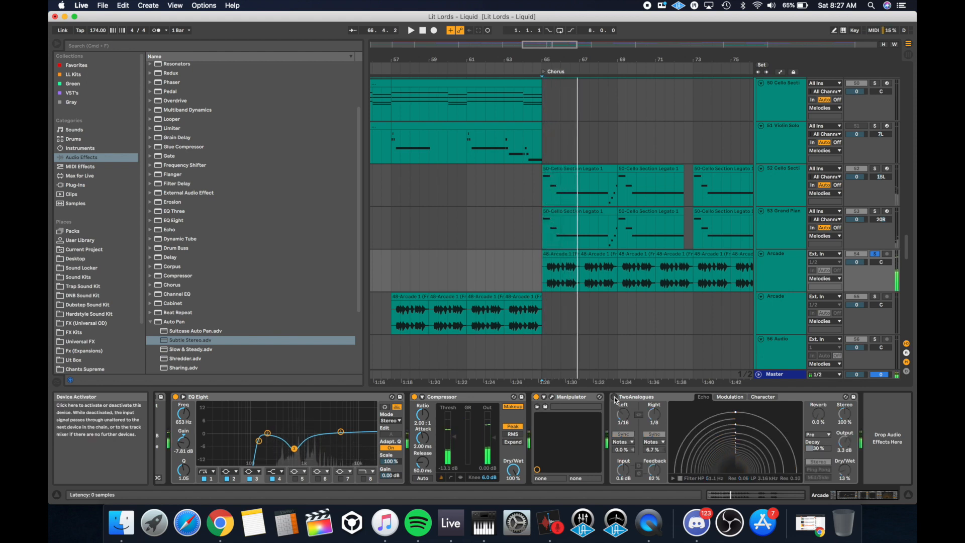
{"action": "left_click", "coordinate": [614, 397]}
{"action": "key", "text": "space"}
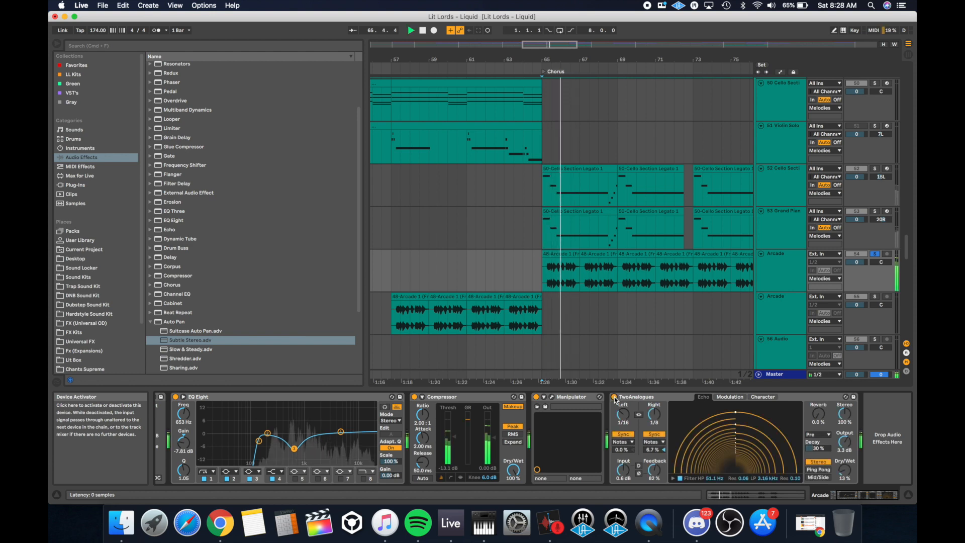
{"action": "key", "text": "space"}
- Clear the solo, play the full mix from bar 63 into the Chorus, and look through the melody tracks during playback
{"action": "left_click_drag", "start_coordinate": [586, 60], "coordinate": [586, 54]}
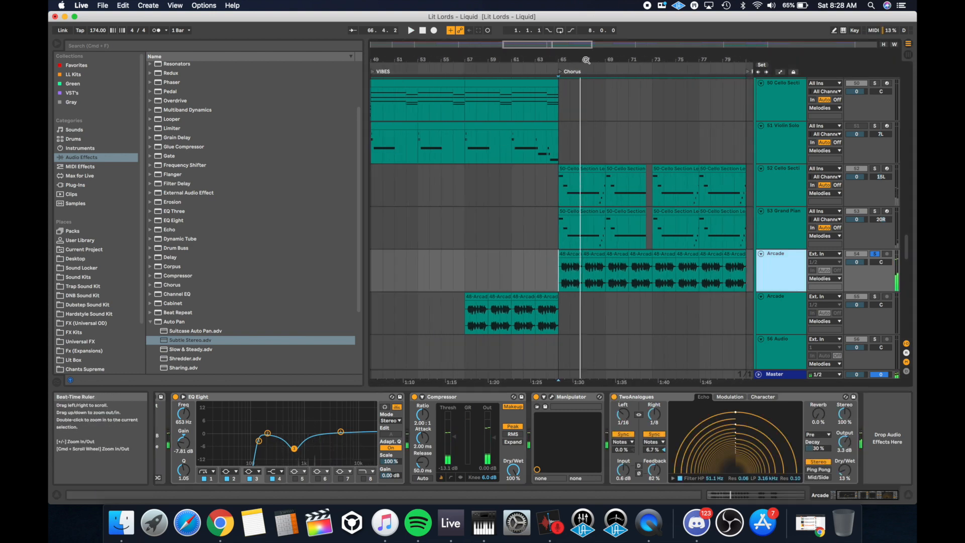
{"action": "left_click", "coordinate": [550, 204]}
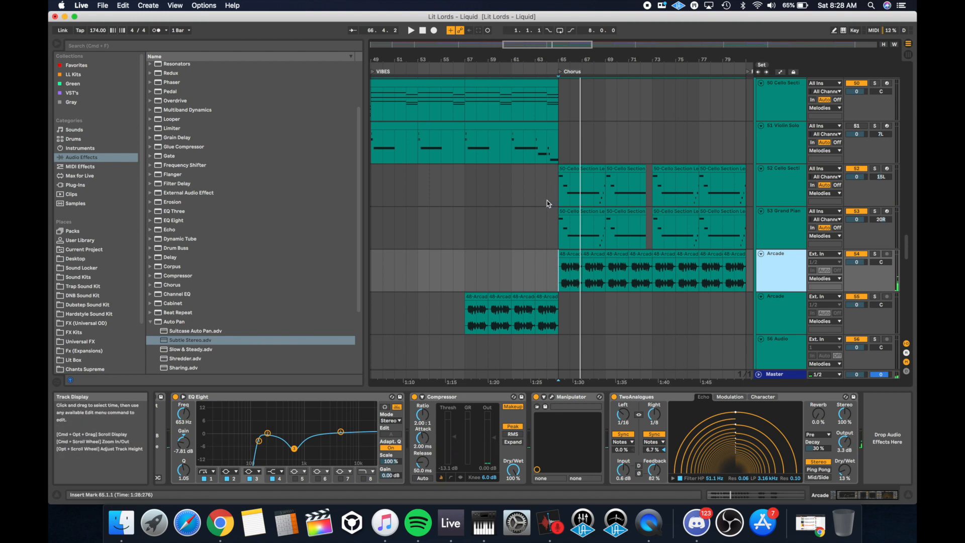
{"action": "left_click", "coordinate": [535, 192]}
{"action": "key", "text": "space"}
{"action": "scroll", "coordinate": [535, 193], "scroll_direction": "up", "scroll_amount": 5}
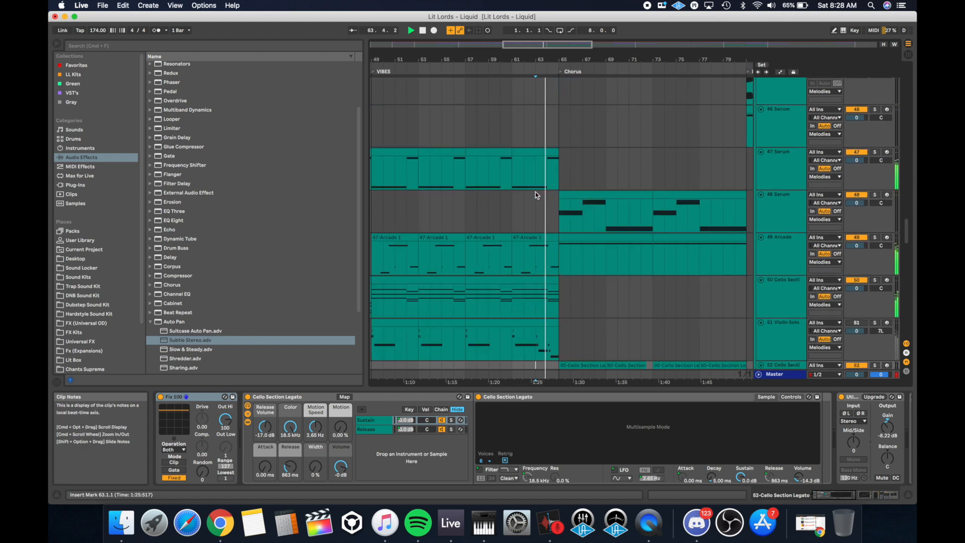
{"action": "scroll", "coordinate": [536, 192], "scroll_direction": "up", "scroll_amount": 15}
{"action": "scroll", "coordinate": [535, 192], "scroll_direction": "down", "scroll_amount": 13}
{"action": "scroll", "coordinate": [535, 195], "scroll_direction": "down", "scroll_amount": 3}
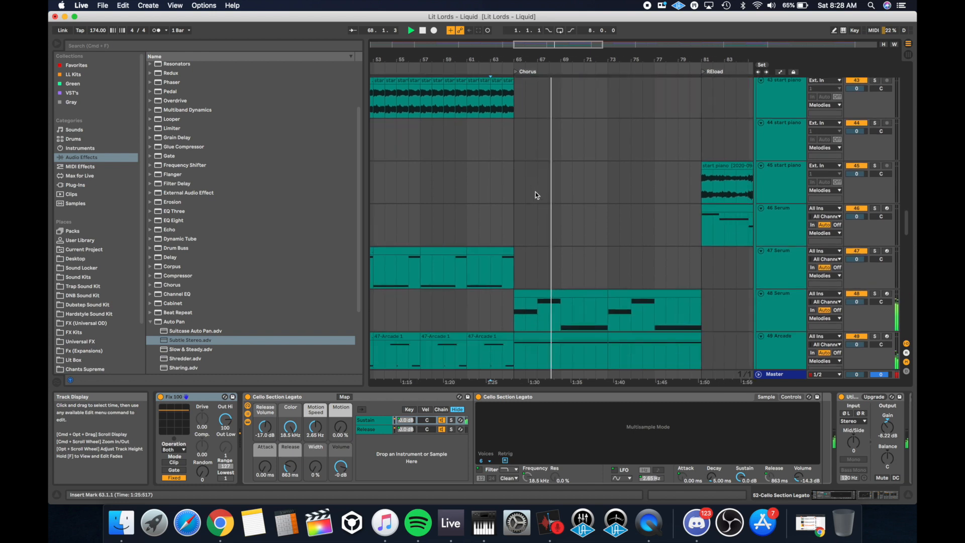
{"action": "scroll", "coordinate": [537, 195], "scroll_direction": "down", "scroll_amount": 4}
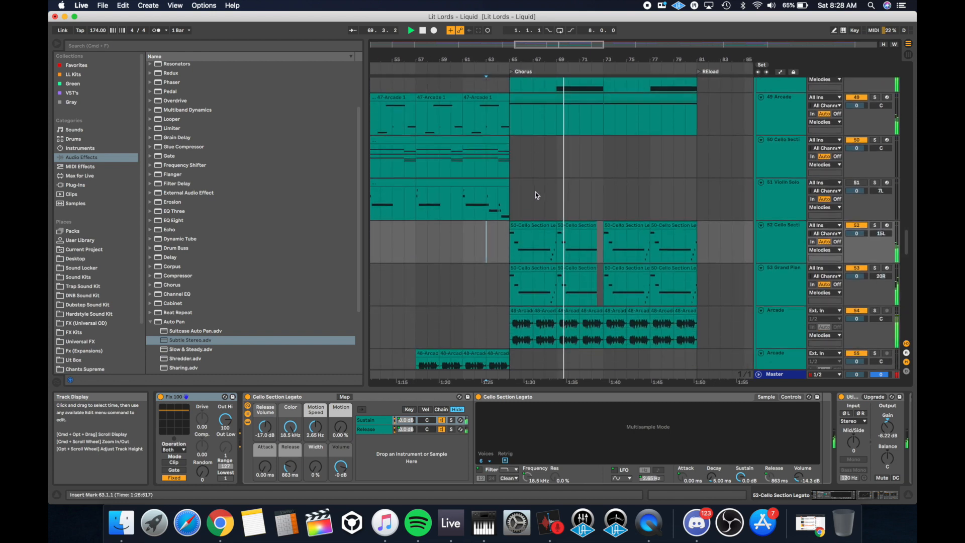
{"action": "scroll", "coordinate": [537, 195], "scroll_direction": "down", "scroll_amount": 1}
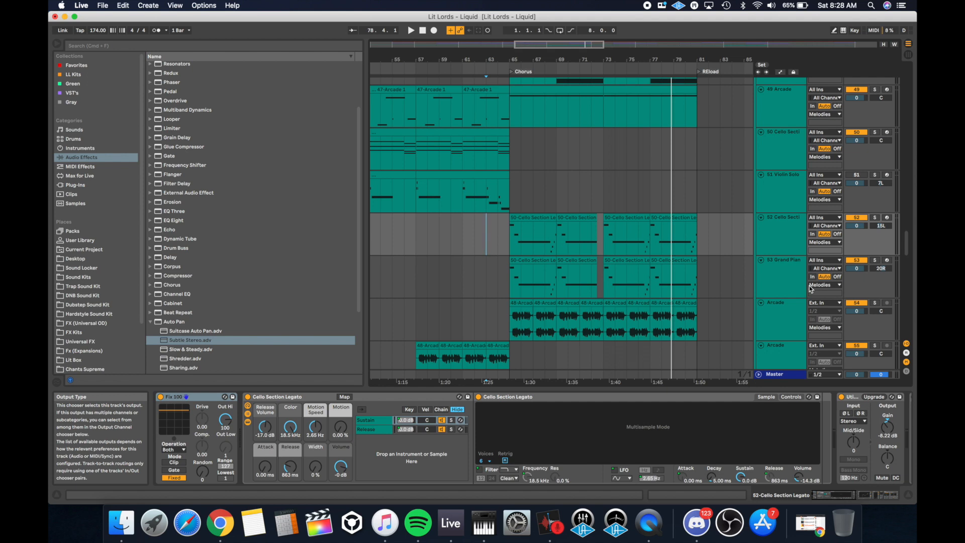
- Show Grand Piano track 53's device chain, and play its Chorus part soloed from bar 65
{"action": "left_click", "coordinate": [784, 277]}
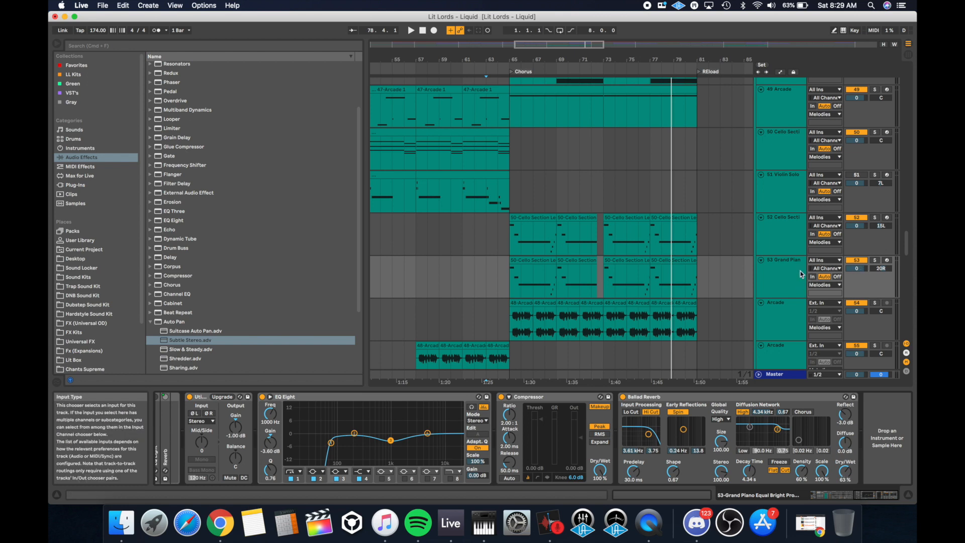
{"action": "left_click", "coordinate": [532, 278]}
{"action": "key", "text": "space"}
{"action": "left_click", "coordinate": [877, 260]}
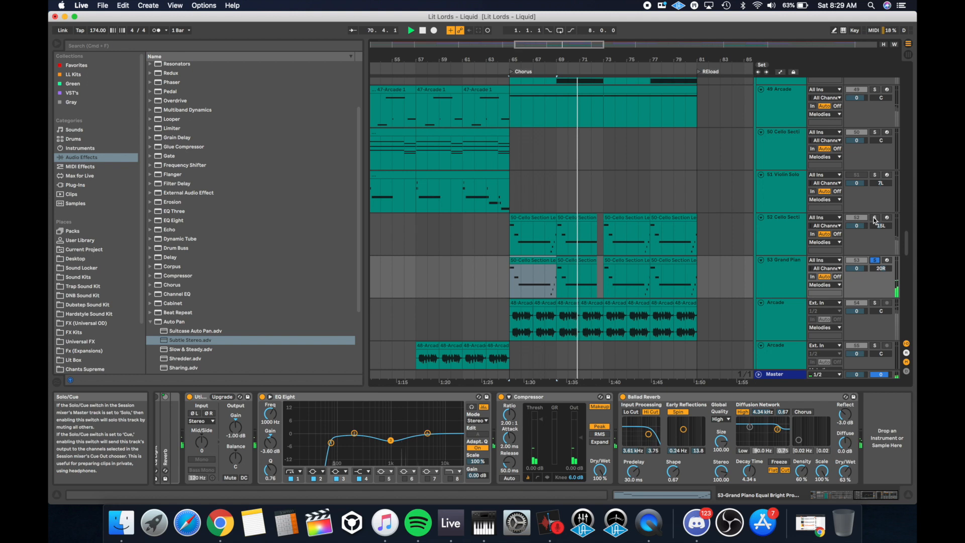
- Add cello track 52 and Arcade audio track 54 to the Grand Piano solo and listen to the three together
{"action": "left_click", "coordinate": [874, 218]}
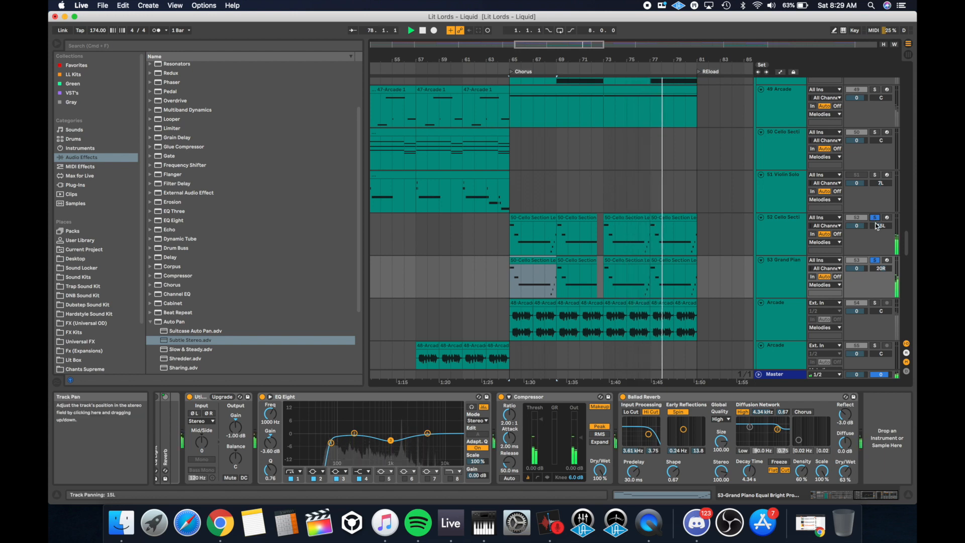
{"action": "left_click", "coordinate": [875, 303]}
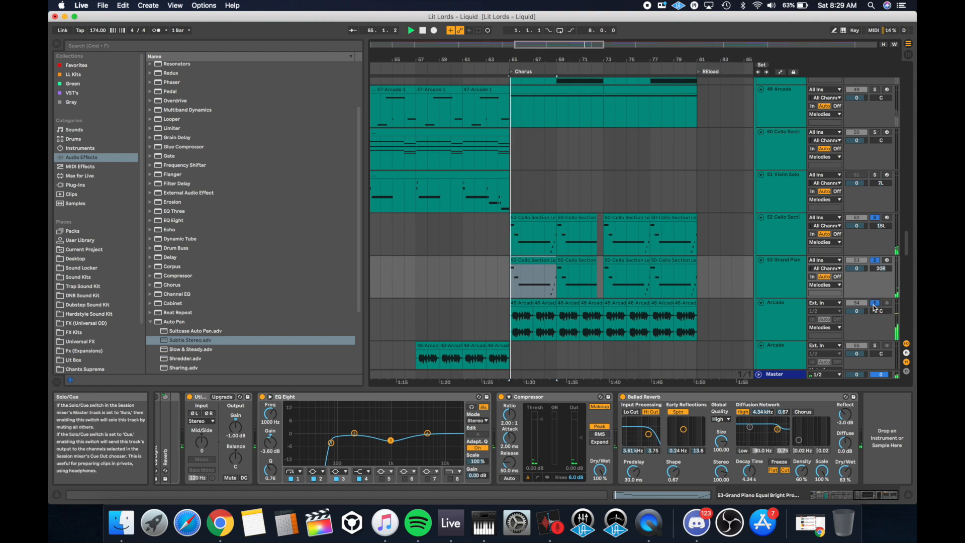
{"action": "scroll", "coordinate": [874, 304], "scroll_direction": "up", "scroll_amount": 3}
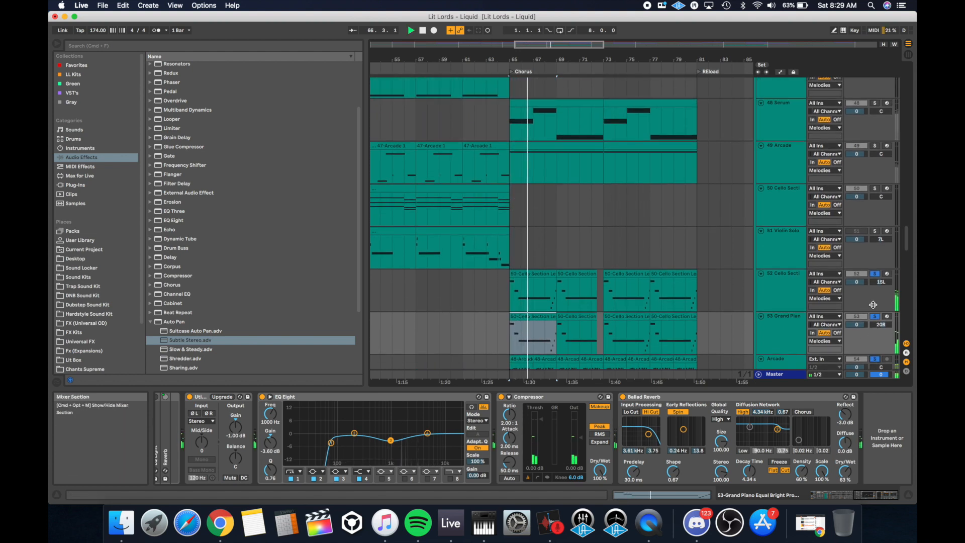
{"action": "scroll", "coordinate": [873, 305], "scroll_direction": "down", "scroll_amount": 3}
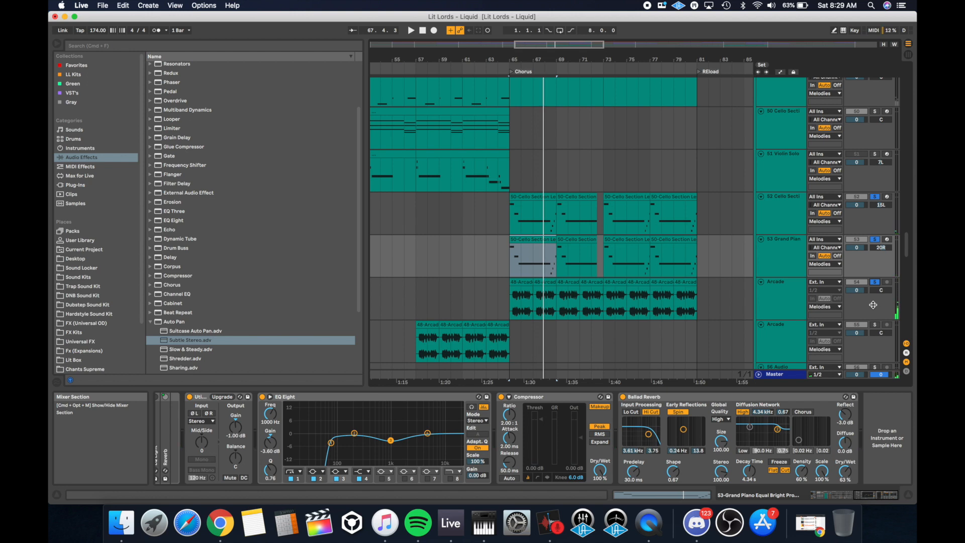
- Clear all solos, play the full mix from bar 64 into the Chorus, and bring the purple FX tracks into view
{"action": "left_click", "coordinate": [875, 282]}
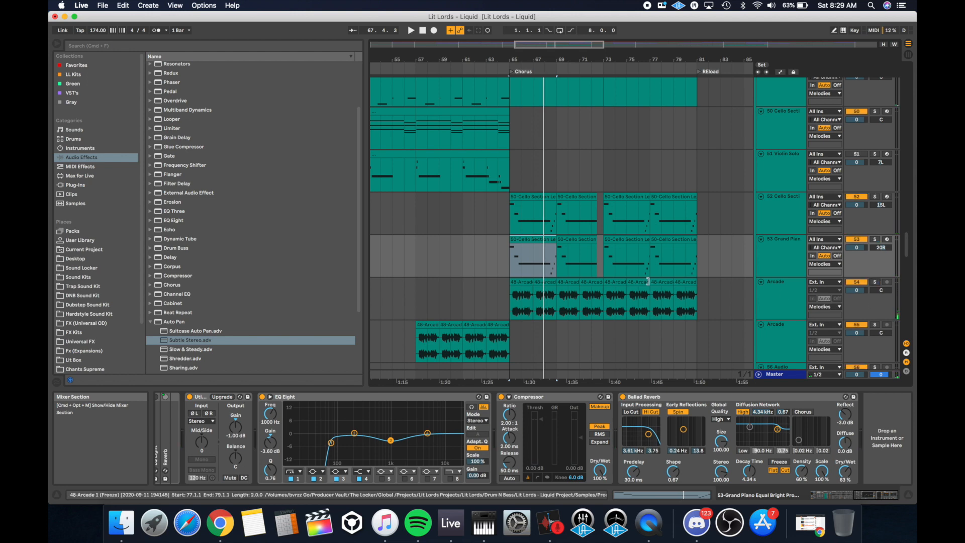
{"action": "scroll", "coordinate": [534, 281], "scroll_direction": "down", "scroll_amount": 10}
{"action": "scroll", "coordinate": [534, 284], "scroll_direction": "up", "scroll_amount": 10}
{"action": "left_click", "coordinate": [499, 224]}
{"action": "key", "text": "space"}
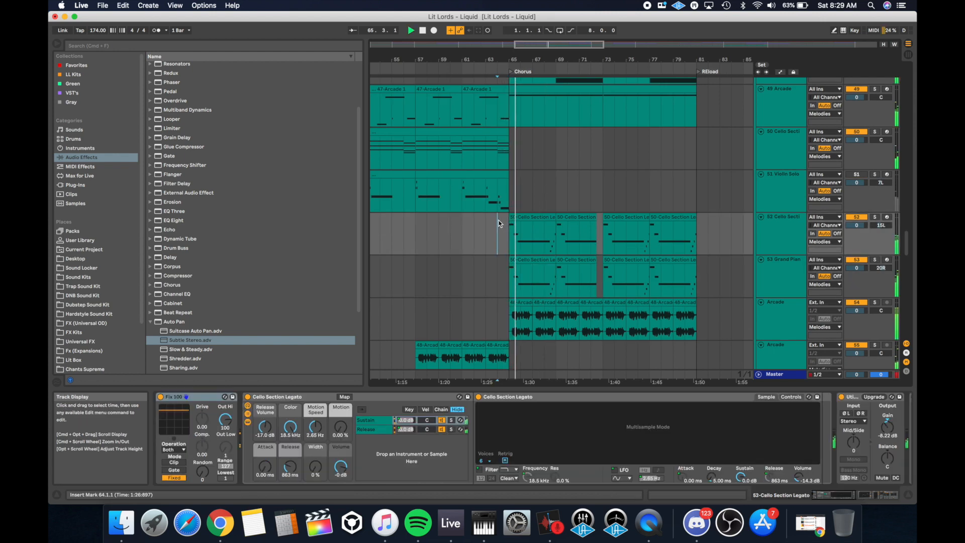
{"action": "scroll", "coordinate": [499, 224], "scroll_direction": "up", "scroll_amount": 3}
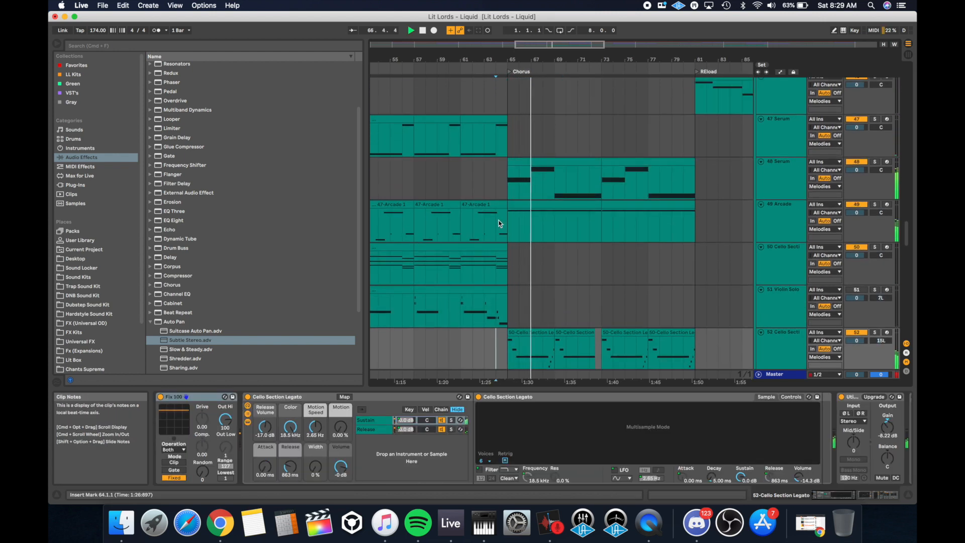
{"action": "scroll", "coordinate": [500, 224], "scroll_direction": "up", "scroll_amount": 2}
{"action": "scroll", "coordinate": [499, 224], "scroll_direction": "up", "scroll_amount": 20}
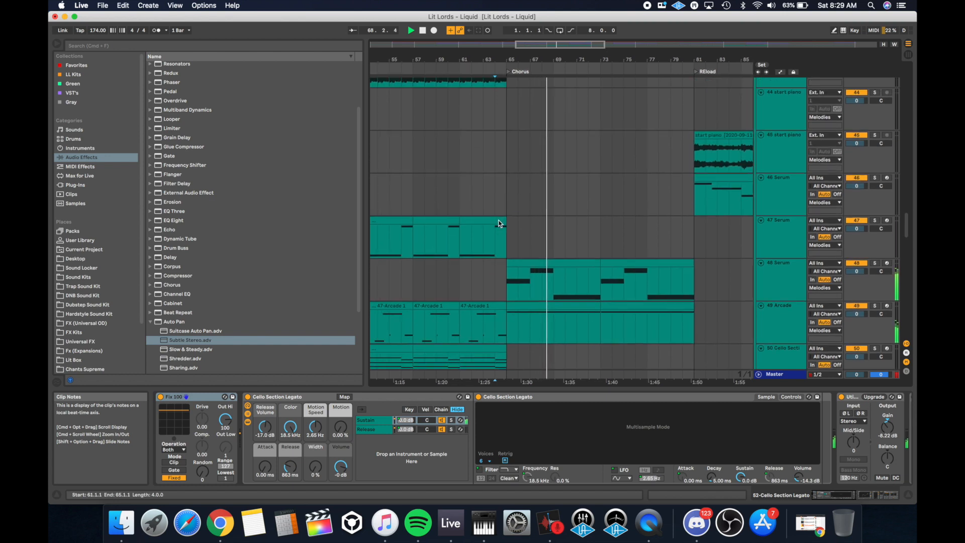
{"action": "scroll", "coordinate": [499, 224], "scroll_direction": "up", "scroll_amount": 7}
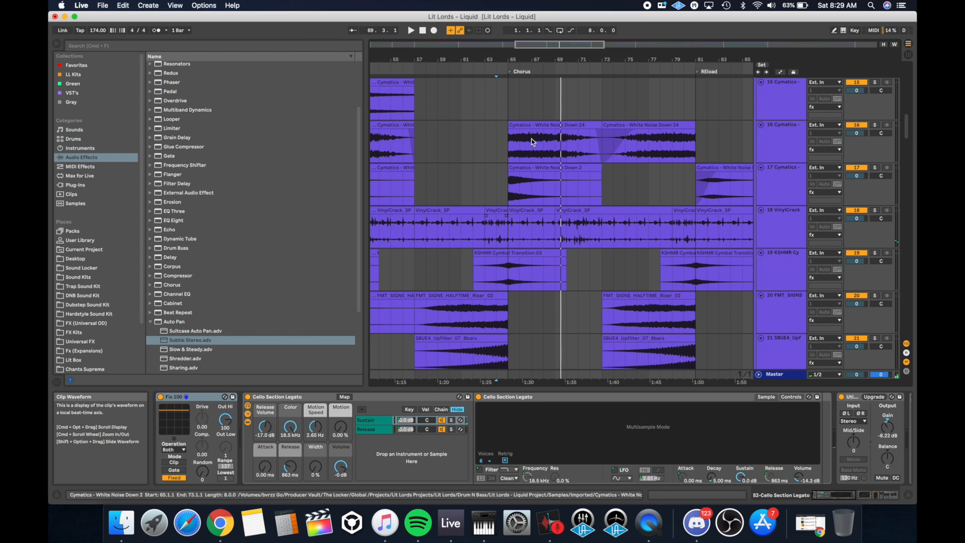
- Show White Noise track 16's device chain from its clip at bar 65, and look through the purple FX tracks across the arrangement
{"action": "left_click_drag", "start_coordinate": [514, 60], "coordinate": [514, 56]}
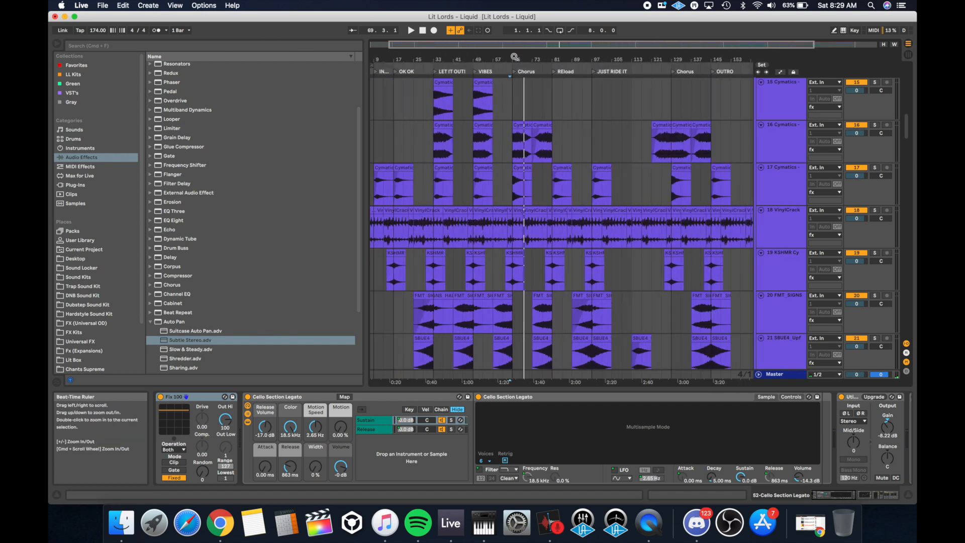
{"action": "left_click", "coordinate": [518, 146]}
{"action": "left_click", "coordinate": [513, 146]}
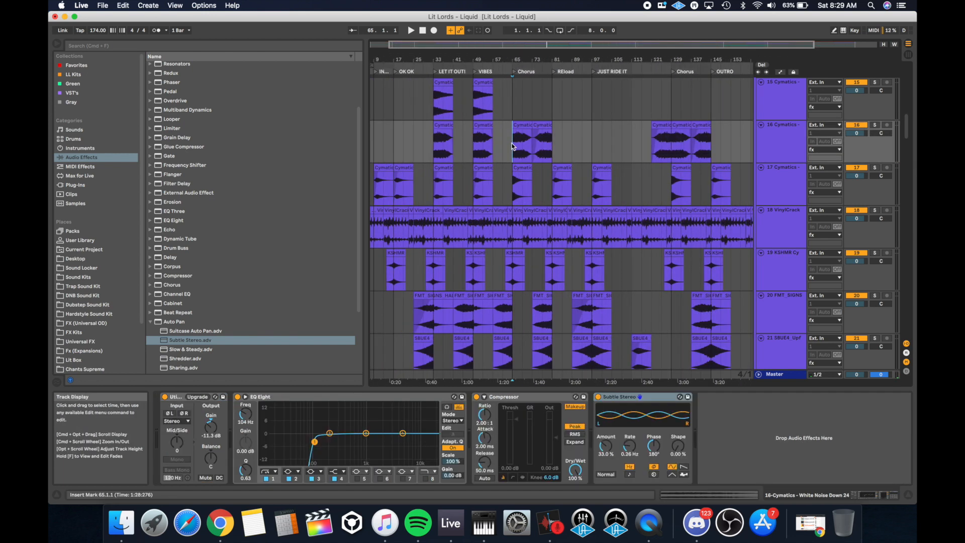
{"action": "scroll", "coordinate": [513, 147], "scroll_direction": "down", "scroll_amount": 7}
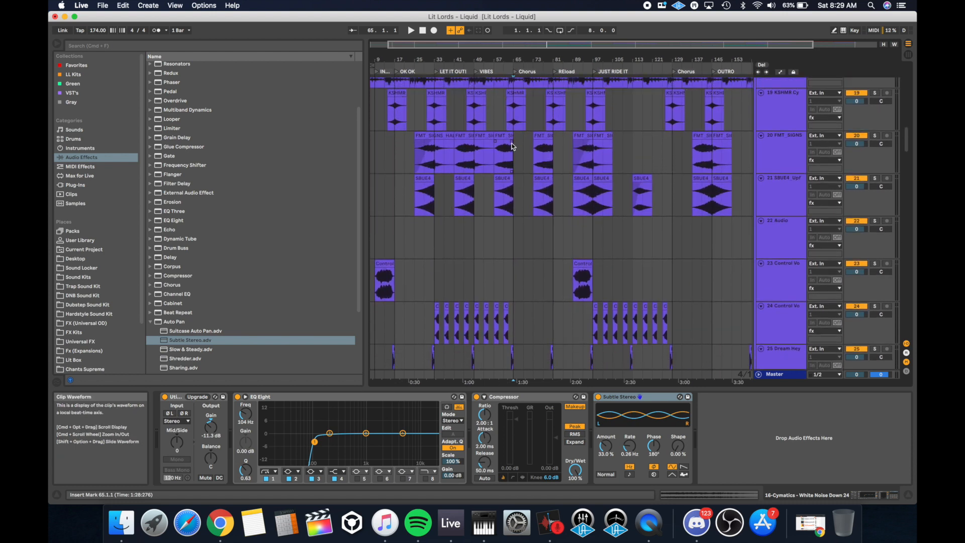
{"action": "scroll", "coordinate": [513, 146], "scroll_direction": "up", "scroll_amount": 8}
{"action": "scroll", "coordinate": [513, 146], "scroll_direction": "up", "scroll_amount": 1}
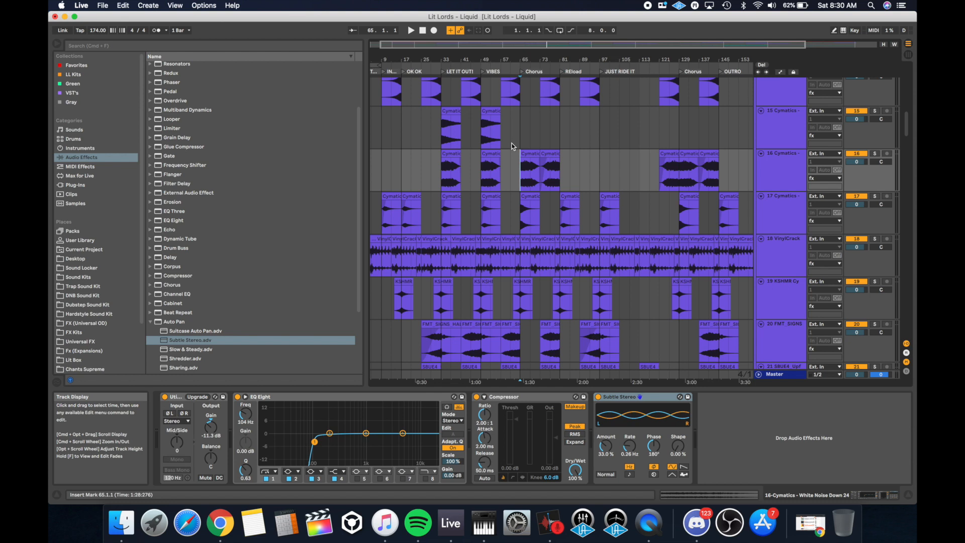
{"action": "scroll", "coordinate": [512, 146], "scroll_direction": "up", "scroll_amount": 5}
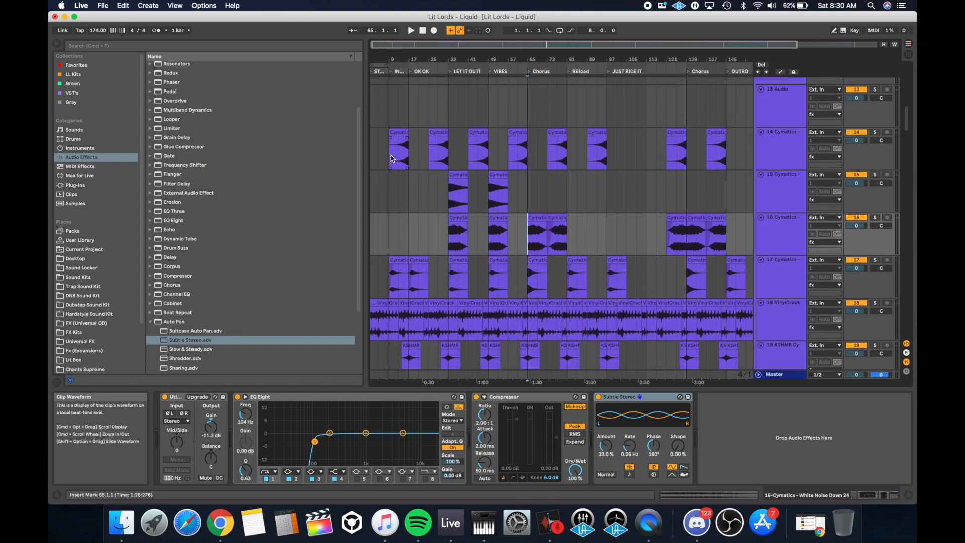
- Mark track 14's white noise clips from bar 9 to 37, and play track 17's White Noise Down clip soloed from bar 33
{"action": "left_click_drag", "start_coordinate": [387, 157], "coordinate": [469, 145]}
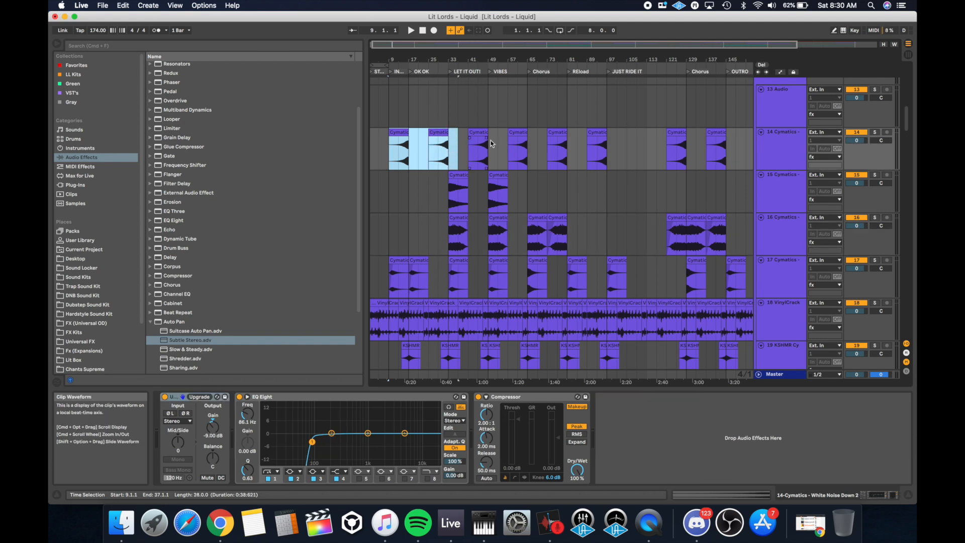
{"action": "scroll", "coordinate": [472, 171], "scroll_direction": "down", "scroll_amount": 5}
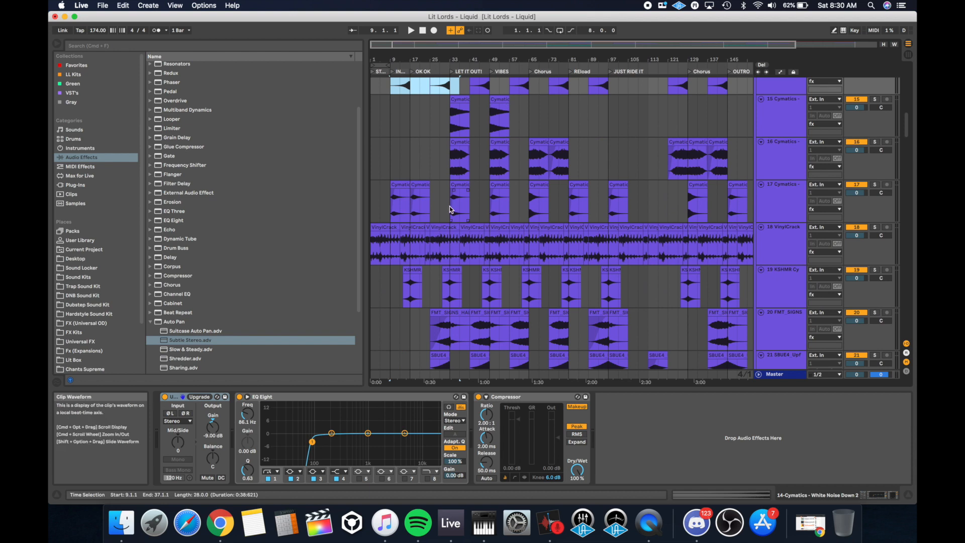
{"action": "left_click", "coordinate": [458, 184]}
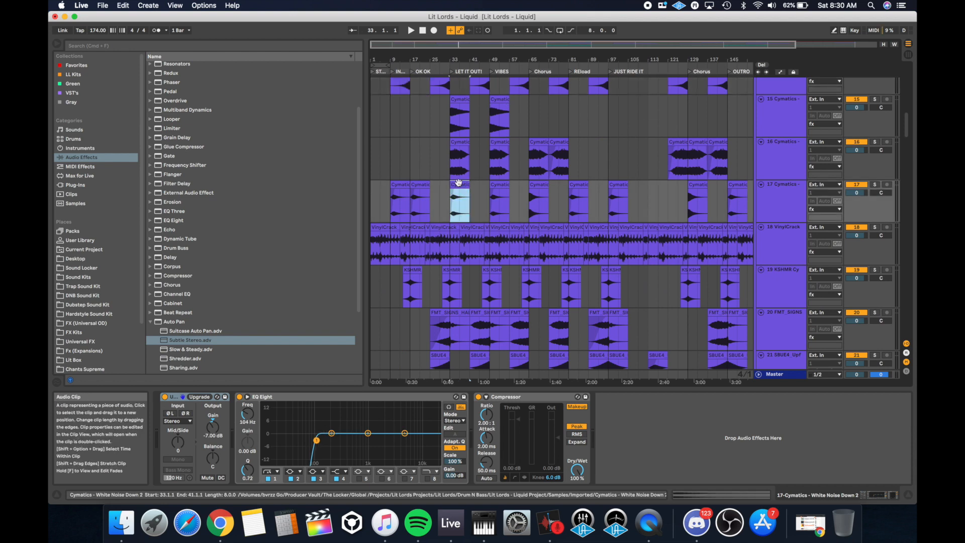
{"action": "key", "text": "space"}
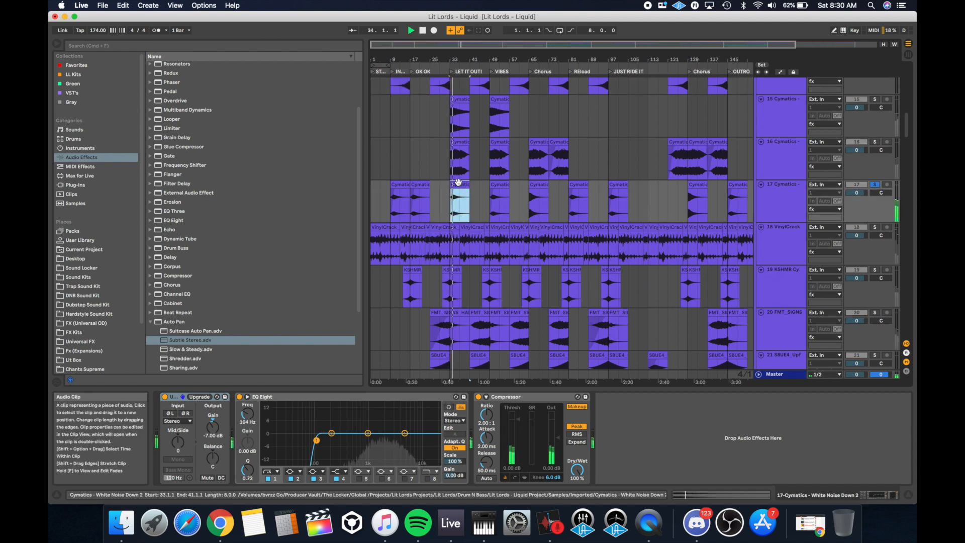
{"action": "key", "text": "space"}
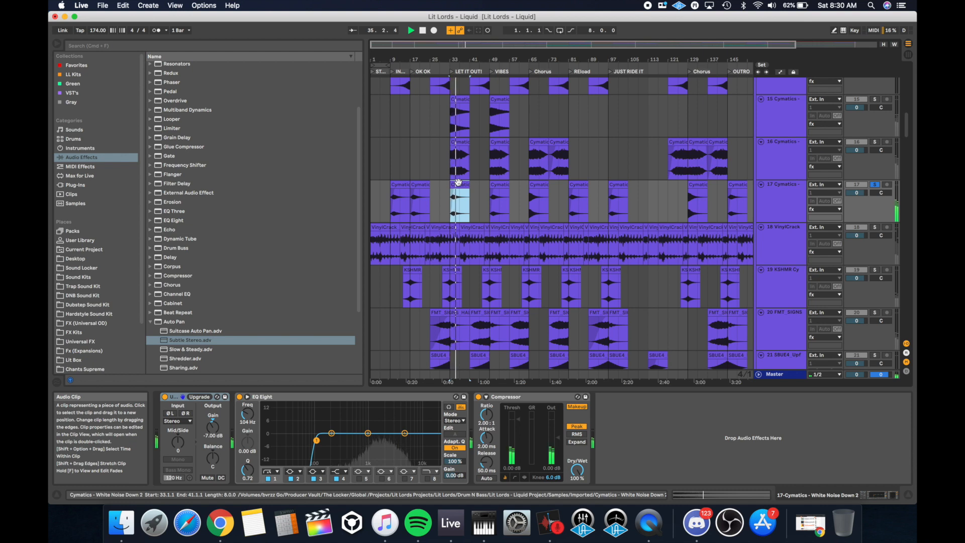
- Audition KSHMR Cymbal Transition track 19 soloed from bar 33, and riser tracks 20 and 21 soloed in turn from bar 45
{"action": "left_click", "coordinate": [449, 295]}
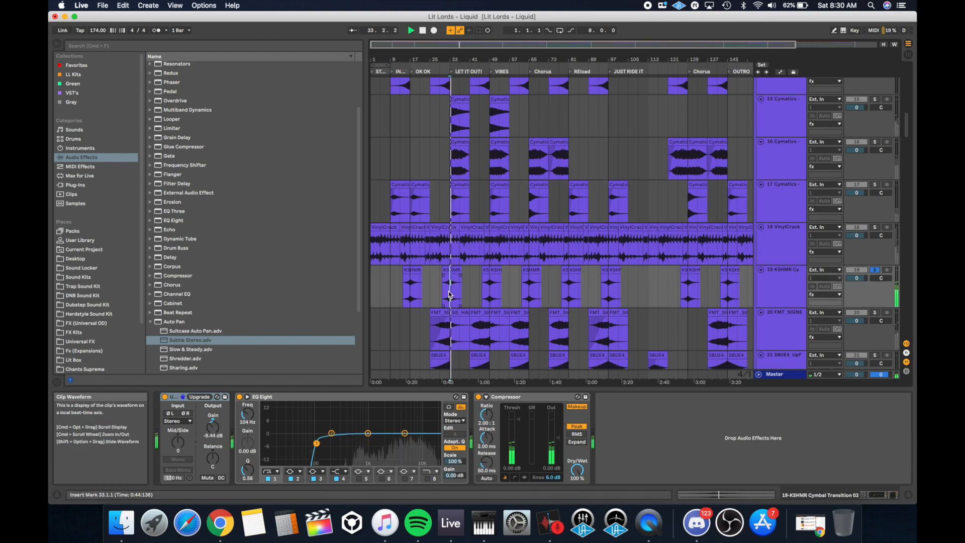
{"action": "left_click", "coordinate": [478, 342]}
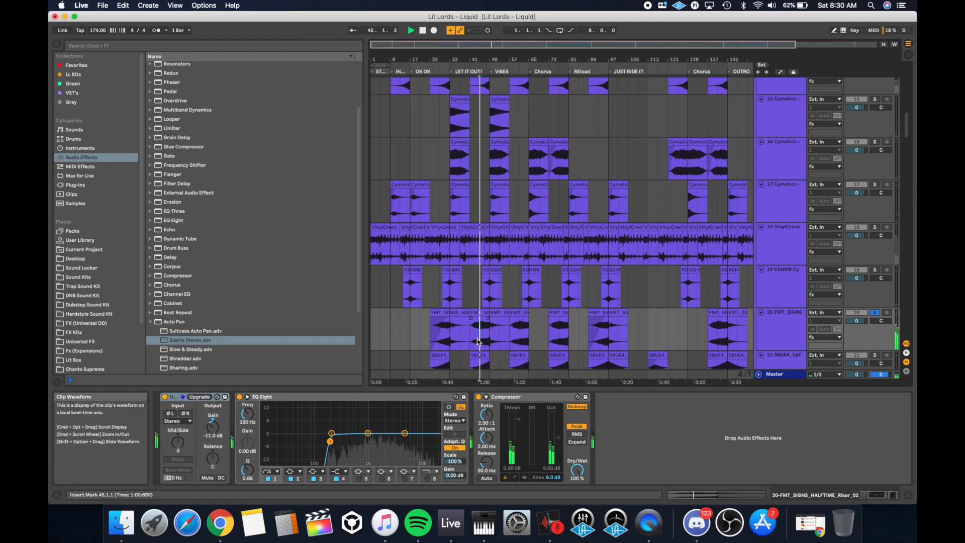
{"action": "scroll", "coordinate": [478, 337], "scroll_direction": "down", "scroll_amount": 3}
{"action": "left_click", "coordinate": [476, 335]}
{"action": "key", "text": "space"}
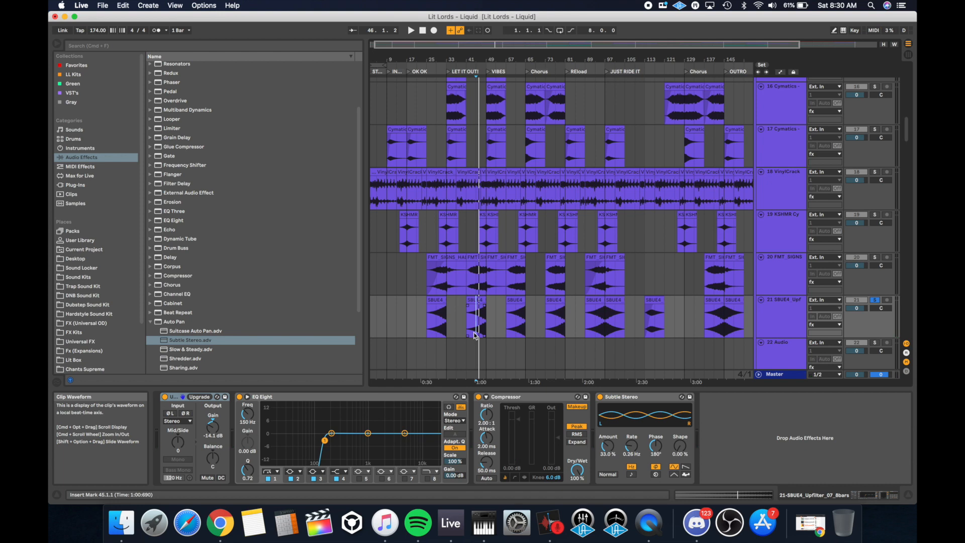
- Replay halftime riser track 20 soloed from bar 45, and play vinyl crackle track 18 soloed from bar 41
{"action": "left_click", "coordinate": [477, 274]}
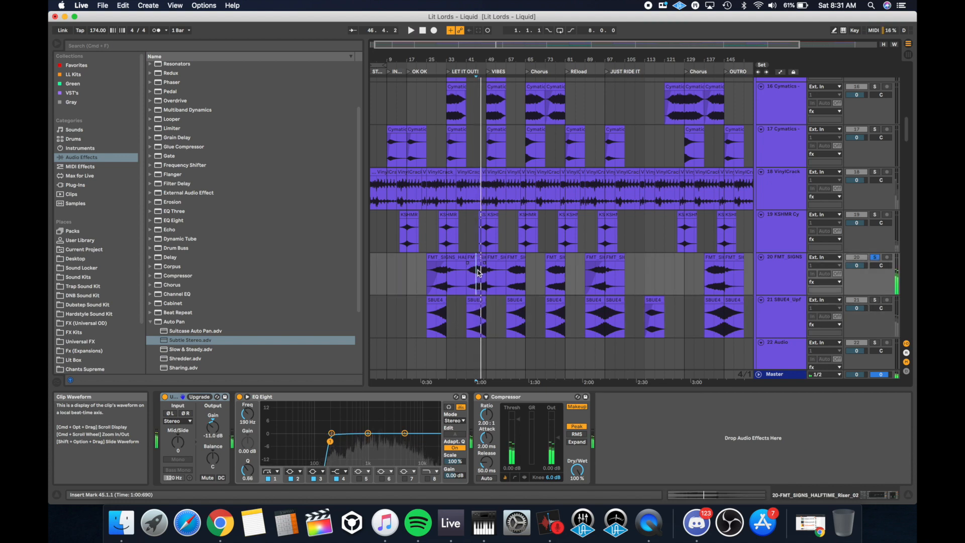
{"action": "key", "text": "space"}
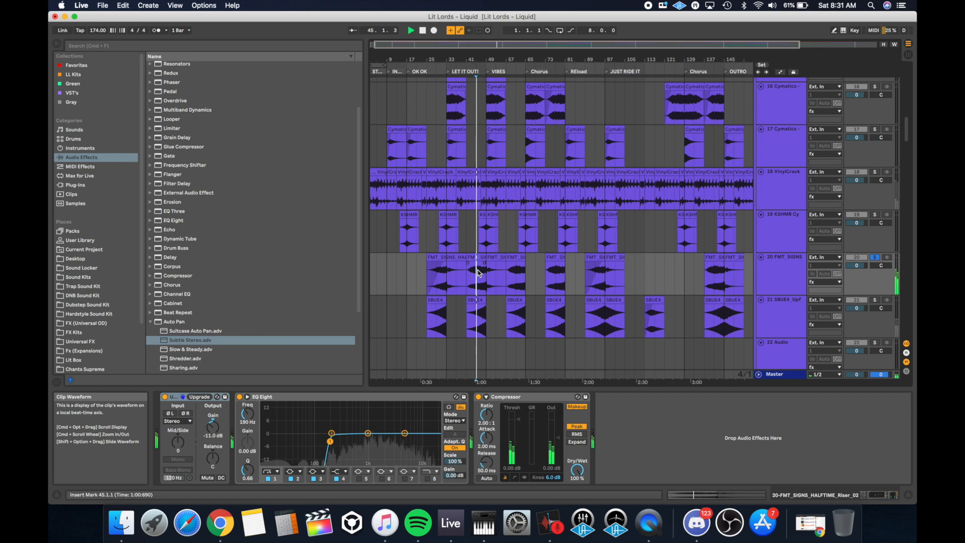
{"action": "left_click", "coordinate": [468, 187]}
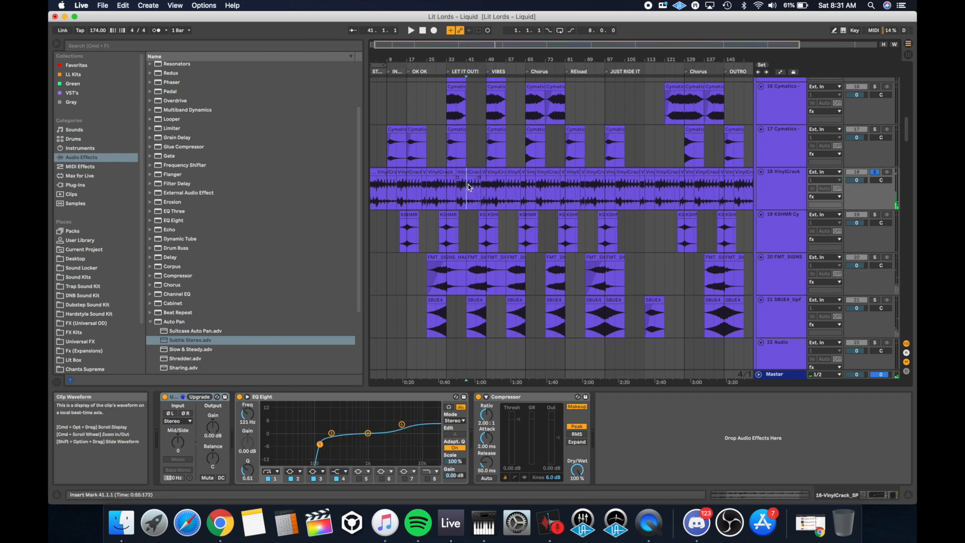
{"action": "key", "text": "space"}
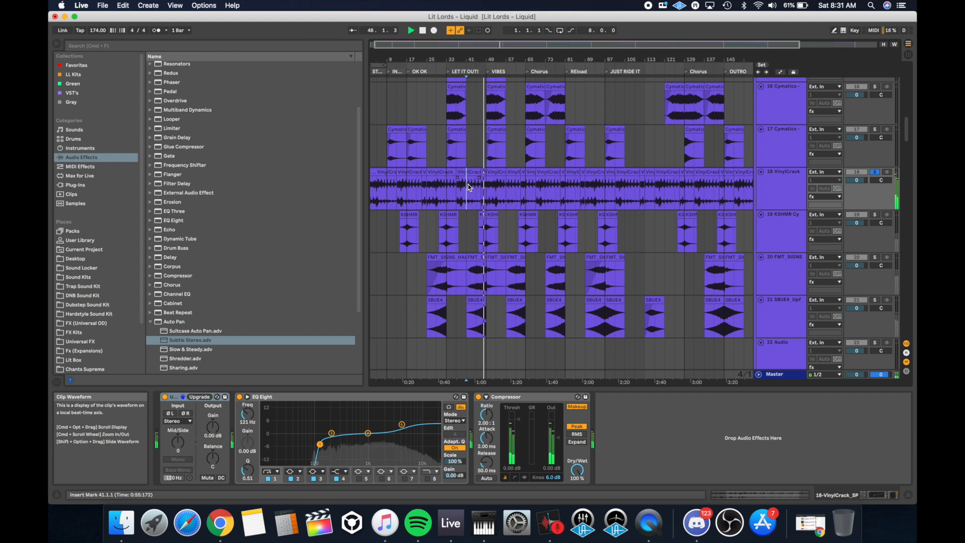
- Play White Noise track 16 soloed from bar 49 in the VIBES section, and clear the solo
{"action": "scroll", "coordinate": [468, 185], "scroll_direction": "up", "scroll_amount": 2}
{"action": "scroll", "coordinate": [468, 184], "scroll_direction": "right", "scroll_amount": 1}
{"action": "scroll", "coordinate": [468, 187], "scroll_direction": "up", "scroll_amount": 1}
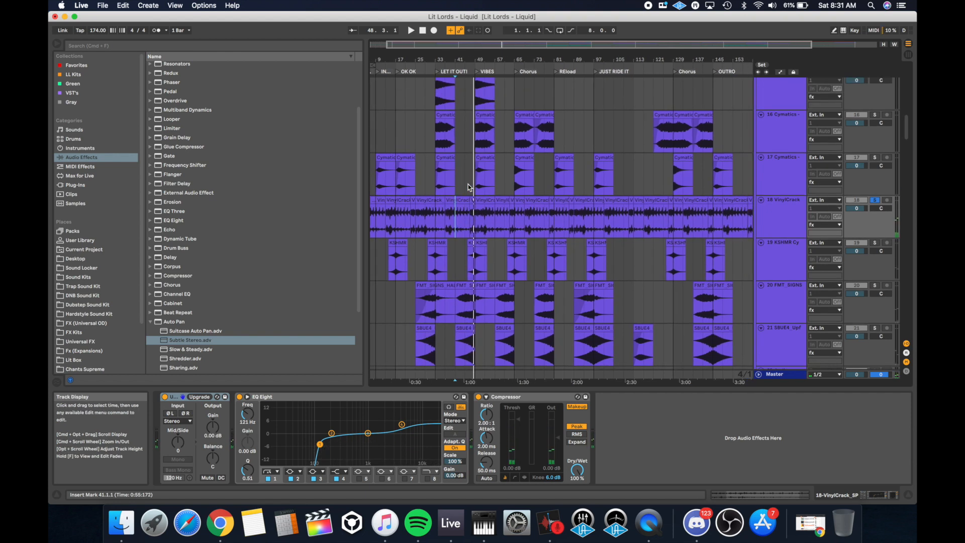
{"action": "scroll", "coordinate": [469, 185], "scroll_direction": "left", "scroll_amount": 1}
{"action": "left_click", "coordinate": [478, 128]}
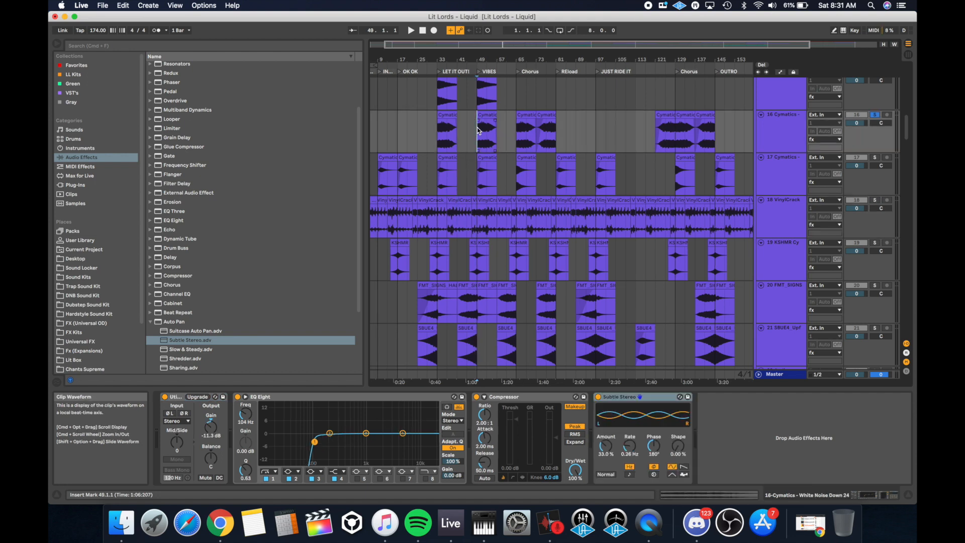
{"action": "key", "text": "space"}
{"action": "scroll", "coordinate": [478, 129], "scroll_direction": "up", "scroll_amount": 4}
{"action": "scroll", "coordinate": [478, 130], "scroll_direction": "left", "scroll_amount": 2}
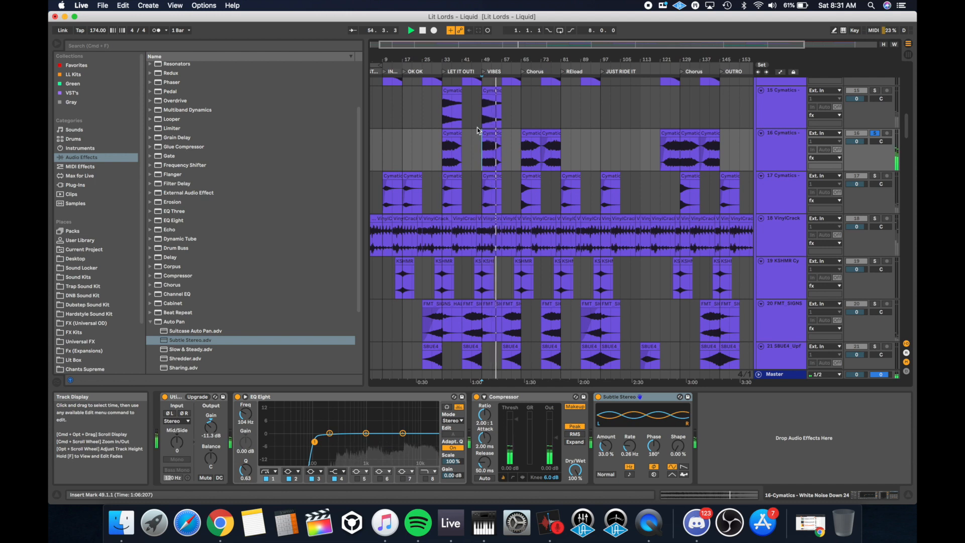
{"action": "key", "text": "space"}
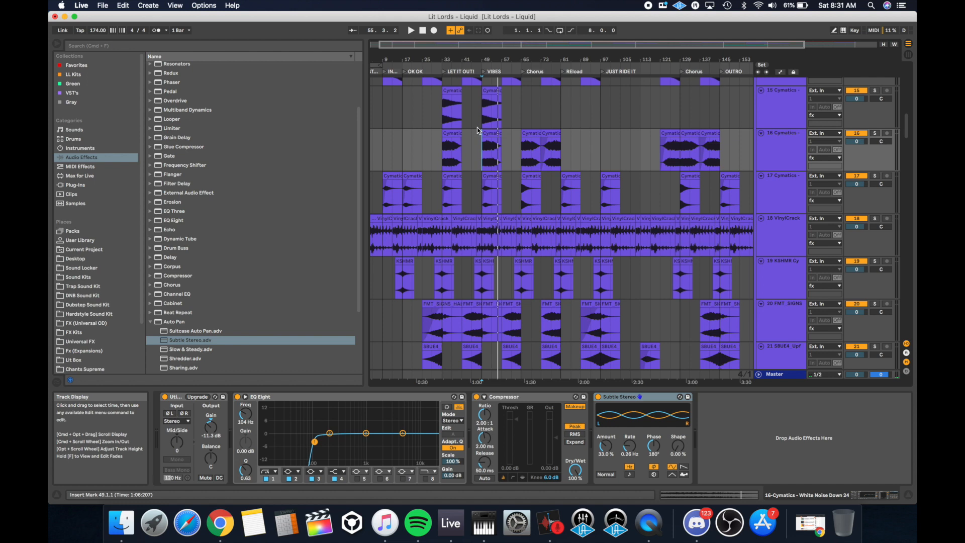
- Play the full mix from bar 25 in the OK OK section while viewing FX tracks 13 to 19
{"action": "scroll", "coordinate": [427, 145], "scroll_direction": "left", "scroll_amount": 2}
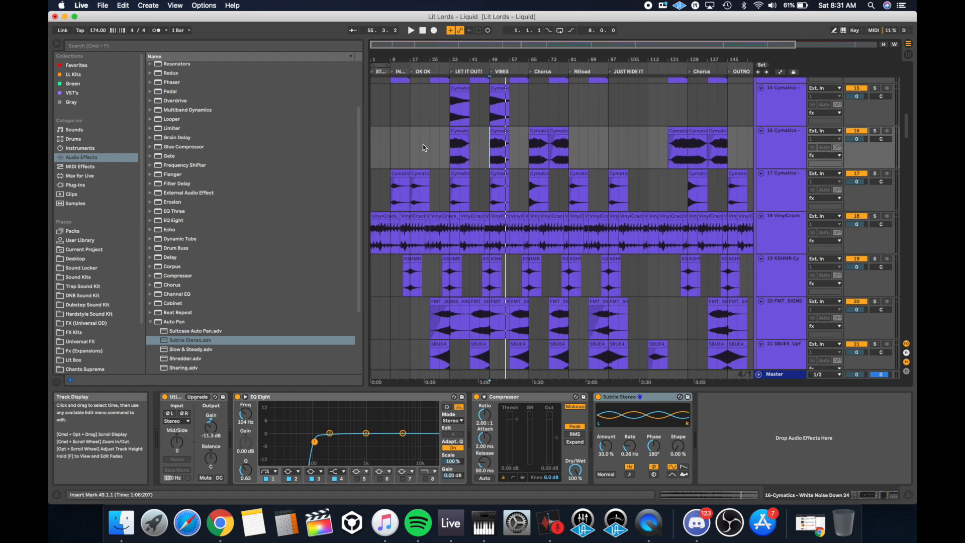
{"action": "left_click", "coordinate": [410, 143]}
{"action": "key", "text": "space"}
{"action": "key", "text": "space"}
{"action": "left_click", "coordinate": [430, 145]}
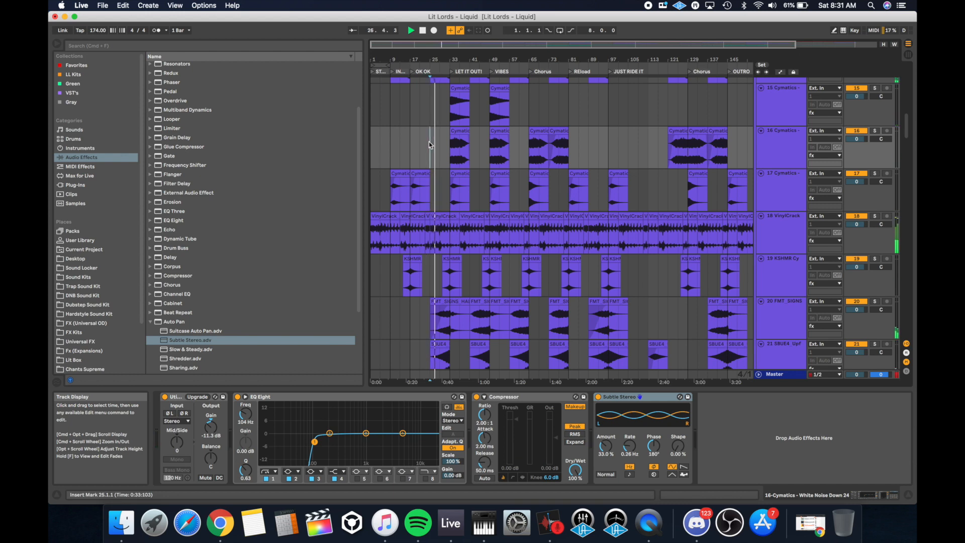
{"action": "scroll", "coordinate": [429, 144], "scroll_direction": "up", "scroll_amount": 5}
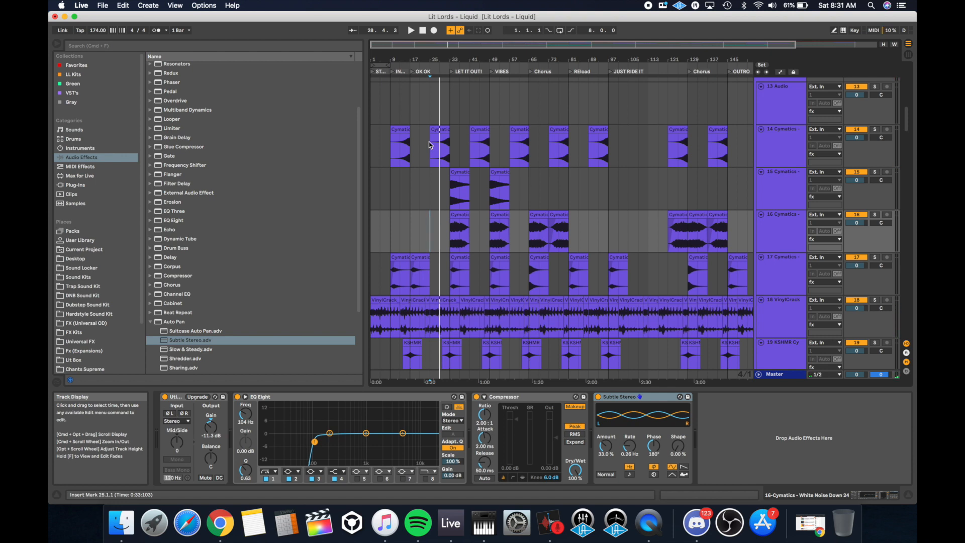
{"action": "key", "text": "space"}
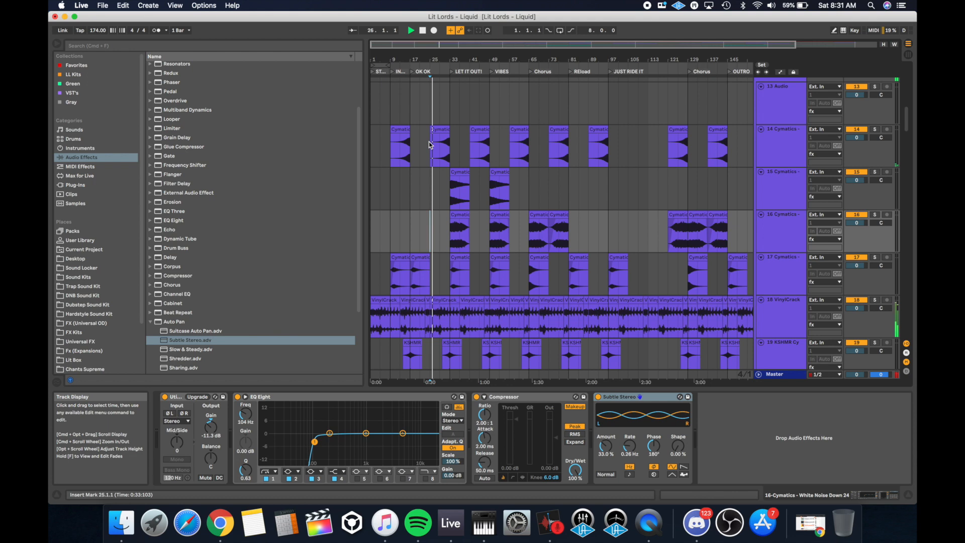
- Collapse the tracks into their groups, play from bar 25 with the fx group muted, and show the Master device chain
{"action": "key", "text": "alt+u"}
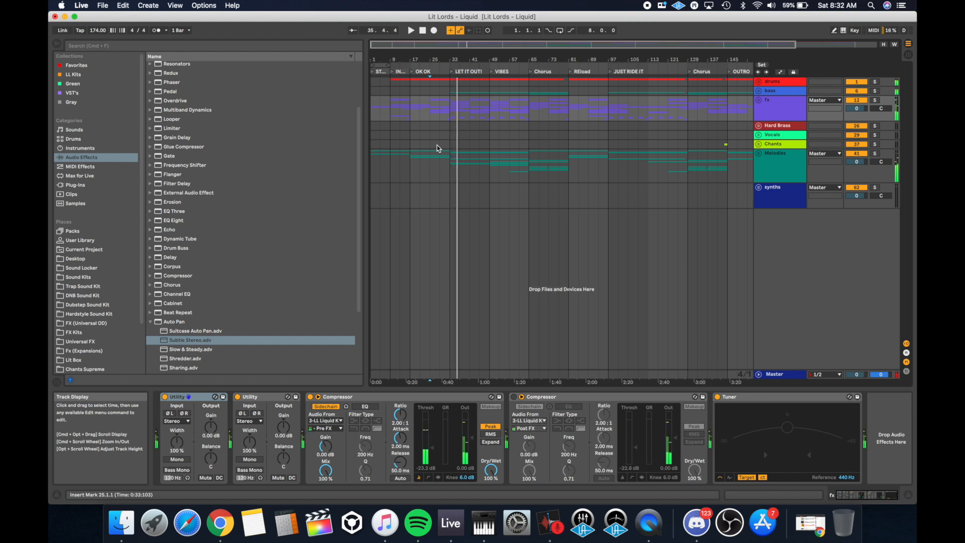
{"action": "key", "text": "space"}
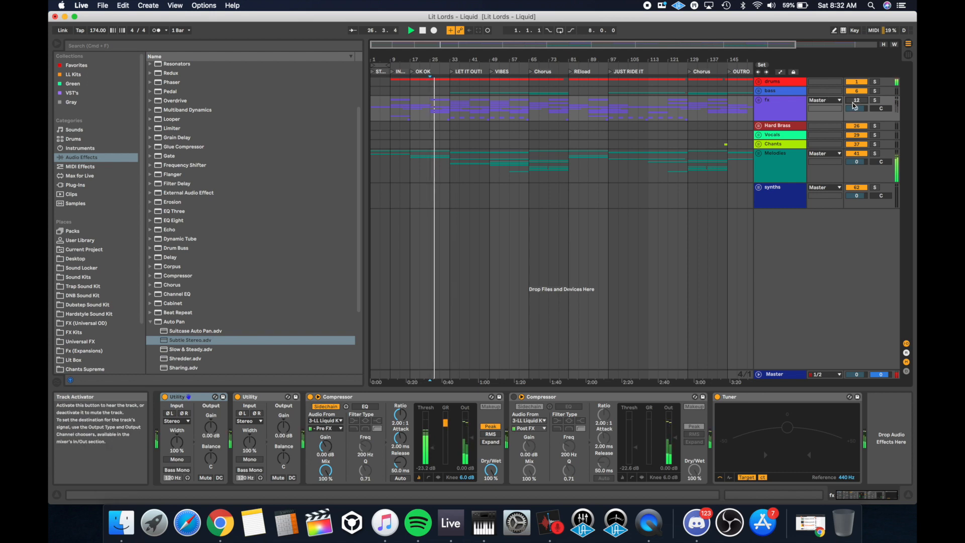
{"action": "left_click", "coordinate": [784, 374]}
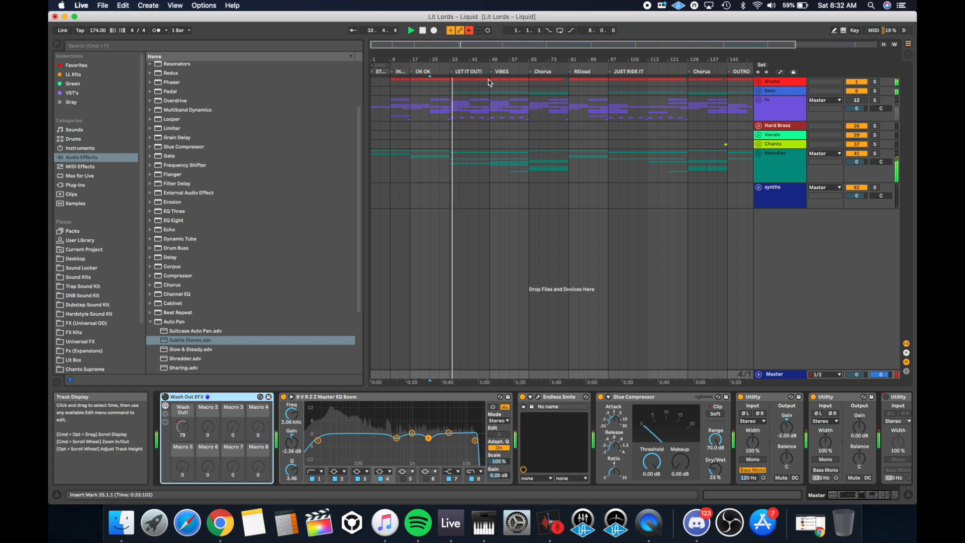
{"action": "key", "text": "space"}
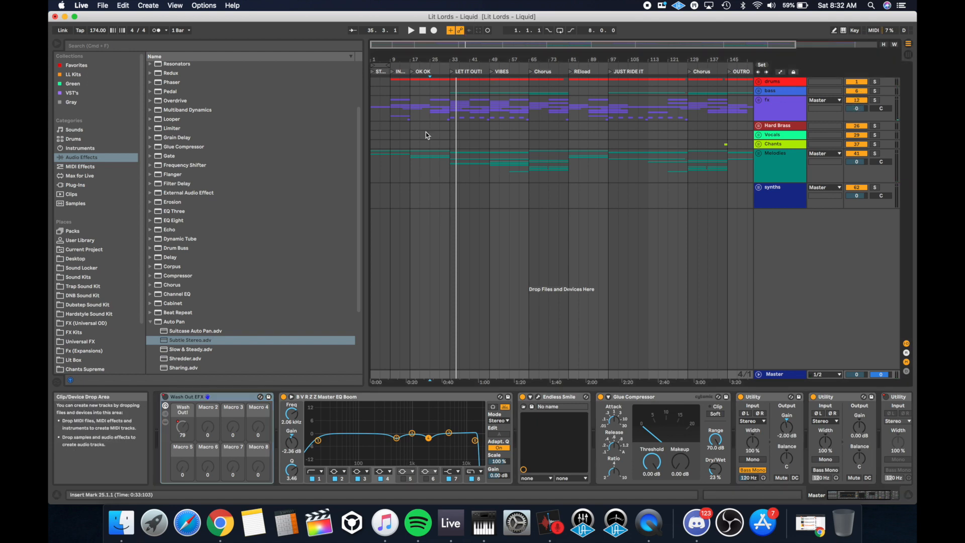
- Play the full mix with the fx group active from bar 29 into the LET IT OUT! section
{"action": "left_click", "coordinate": [433, 102]}
{"action": "left_click", "coordinate": [440, 106]}
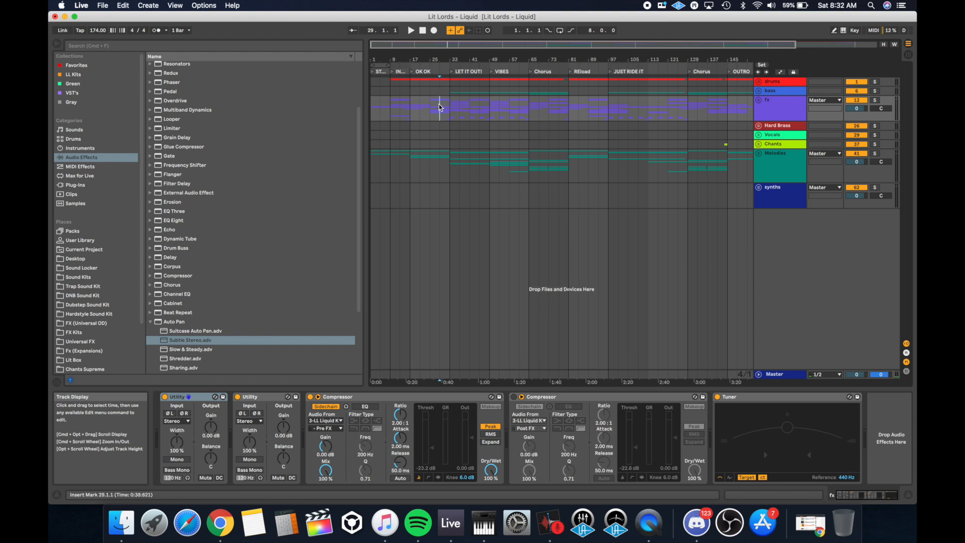
{"action": "key", "text": "super+z"}
{"action": "key", "text": "space"}
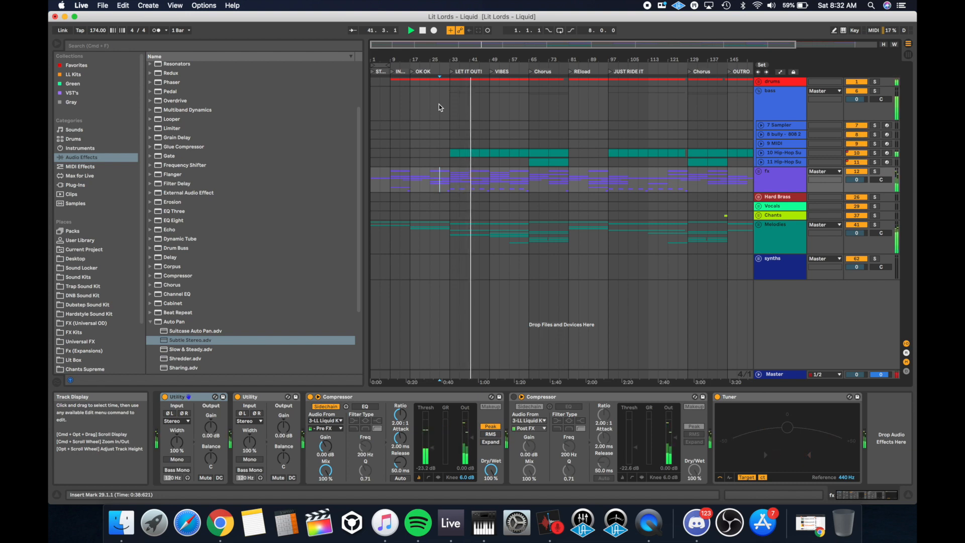
{"action": "key", "text": "space"}
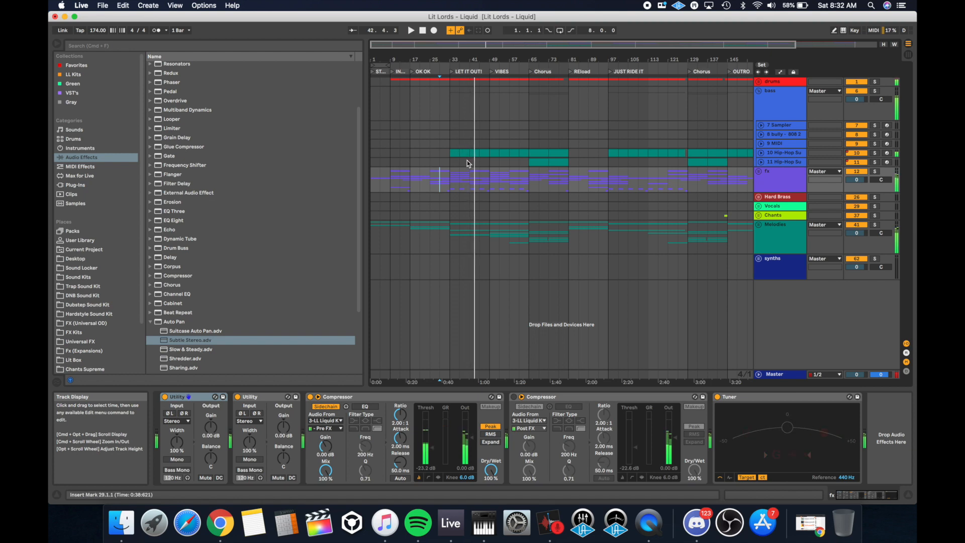
- Place the insert marker at bar 49 on the Melodies group, and unfold the tracks to view its piano and Serum clips
{"action": "left_click", "coordinate": [487, 187]}
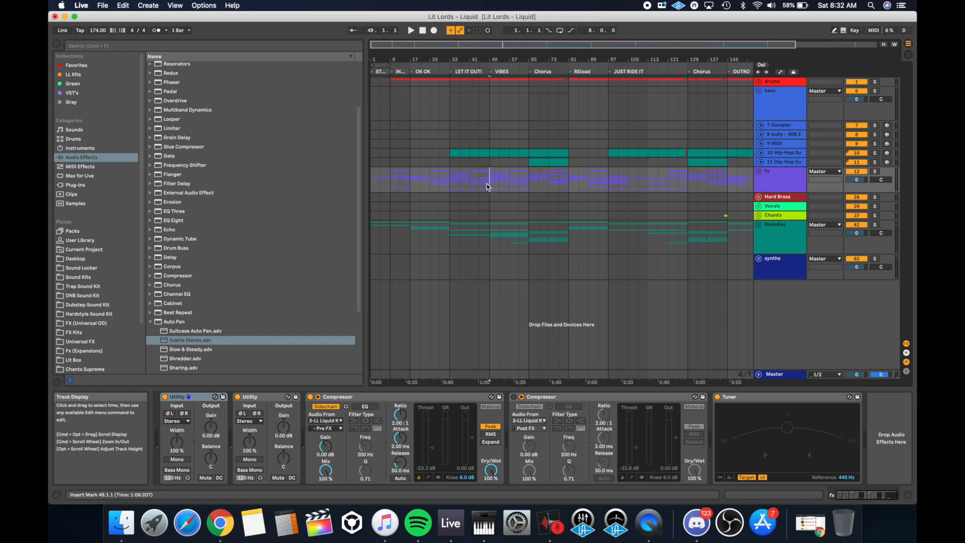
{"action": "left_click", "coordinate": [492, 240]}
{"action": "key", "text": "alt+u"}
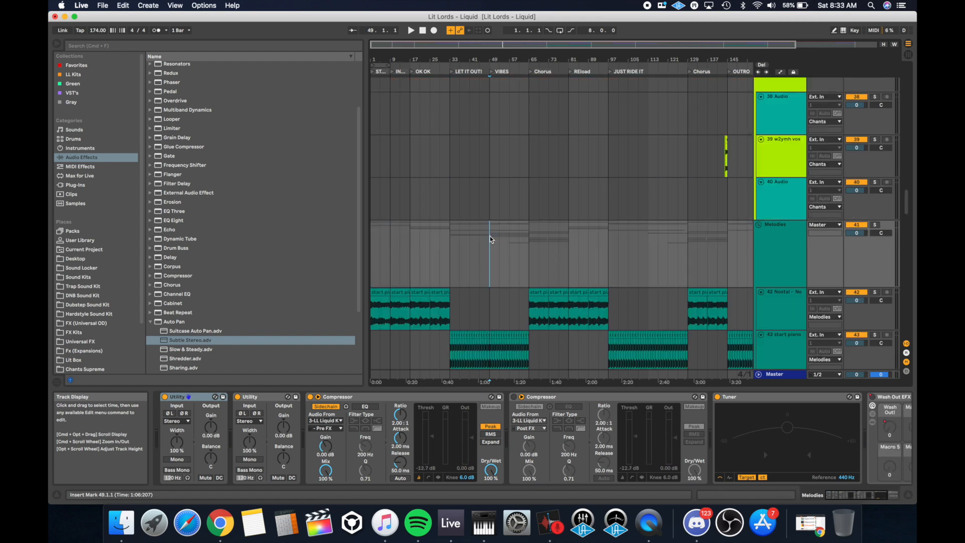
{"action": "scroll", "coordinate": [492, 239], "scroll_direction": "down", "scroll_amount": 5}
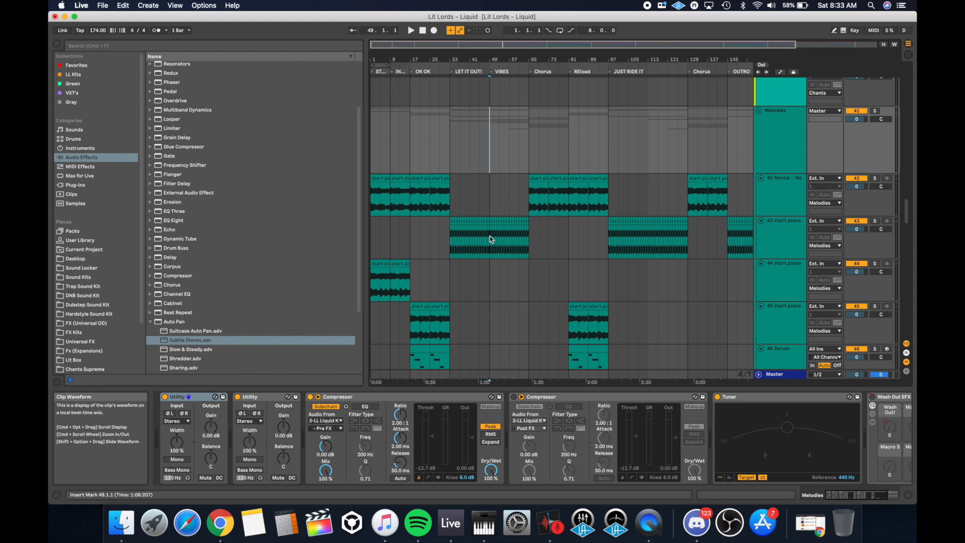
- View the device chains of Arcade track 49 at bar 49 and Cello Section track 52 at bar 65 in the Melodies group
{"action": "scroll", "coordinate": [491, 240], "scroll_direction": "down", "scroll_amount": 5}
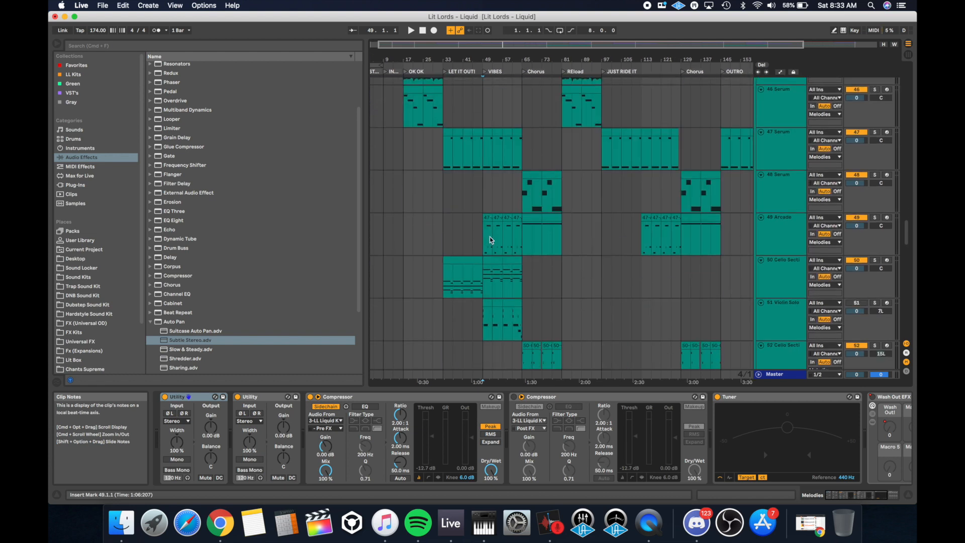
{"action": "left_click", "coordinate": [480, 235]}
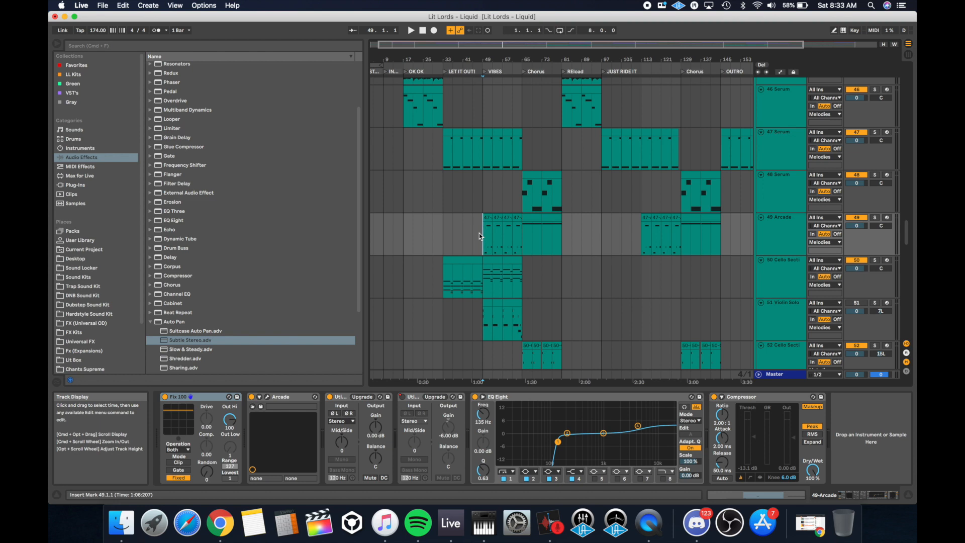
{"action": "scroll", "coordinate": [478, 233], "scroll_direction": "down", "scroll_amount": 10}
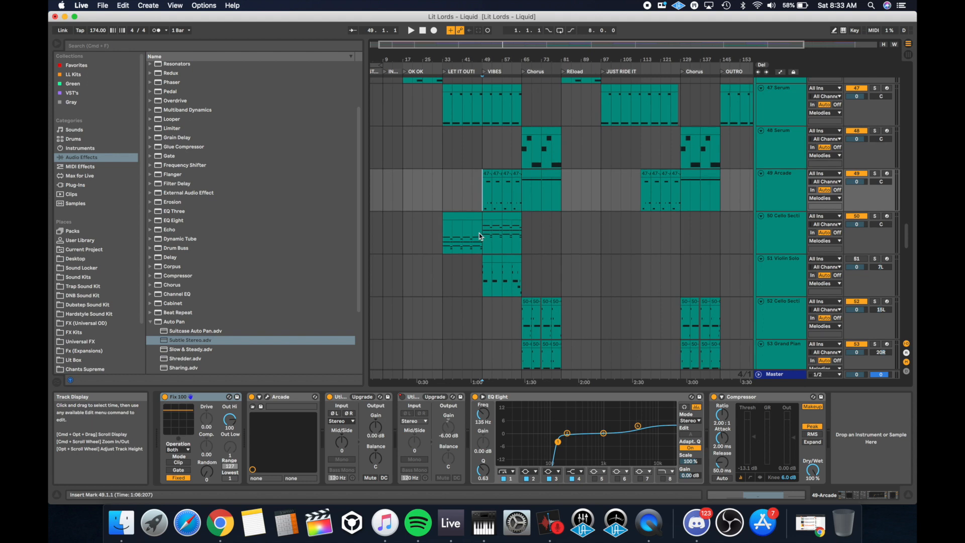
{"action": "scroll", "coordinate": [479, 233], "scroll_direction": "down", "scroll_amount": 1}
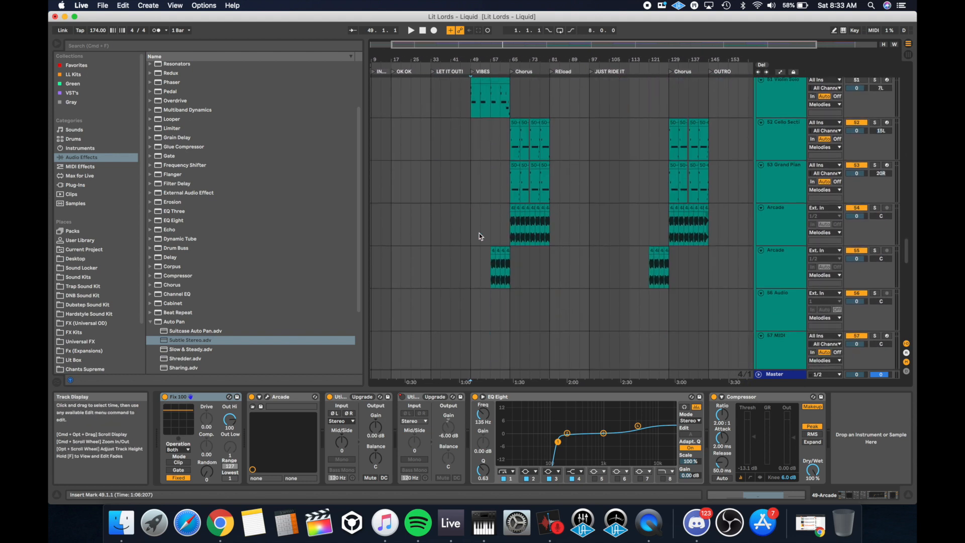
{"action": "left_click", "coordinate": [508, 141]}
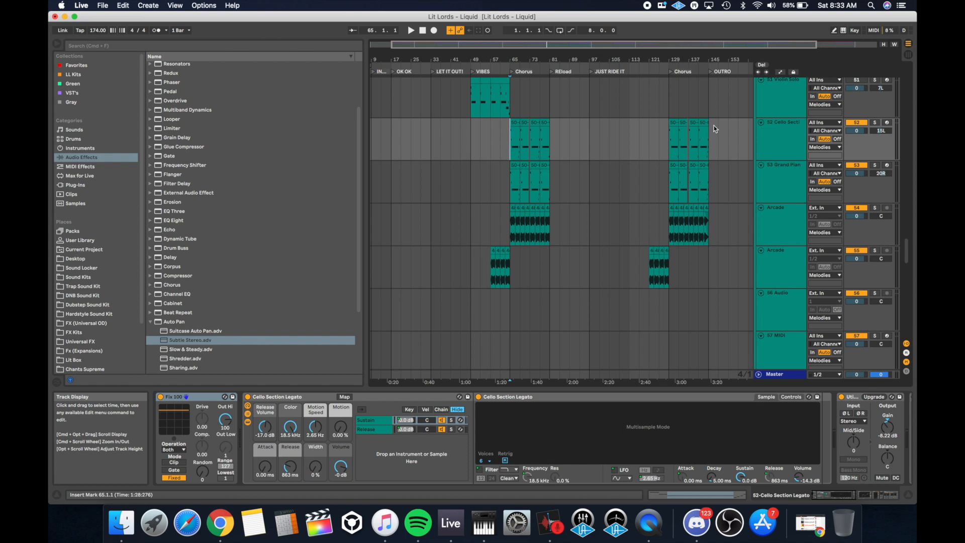
{"action": "scroll", "coordinate": [583, 232], "scroll_direction": "up", "scroll_amount": 5}
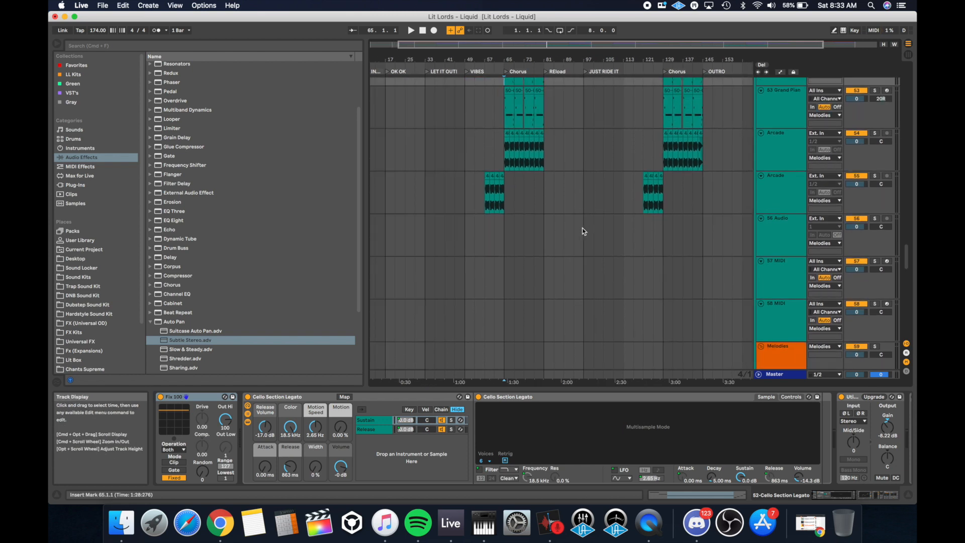
- Collapse the Melodies tracks into their group and show the whole arrangement from the start to the END locator
{"action": "left_click", "coordinate": [583, 231]}
{"action": "key", "text": "minus"}
{"action": "scroll", "coordinate": [583, 232], "scroll_direction": "right", "scroll_amount": 3}
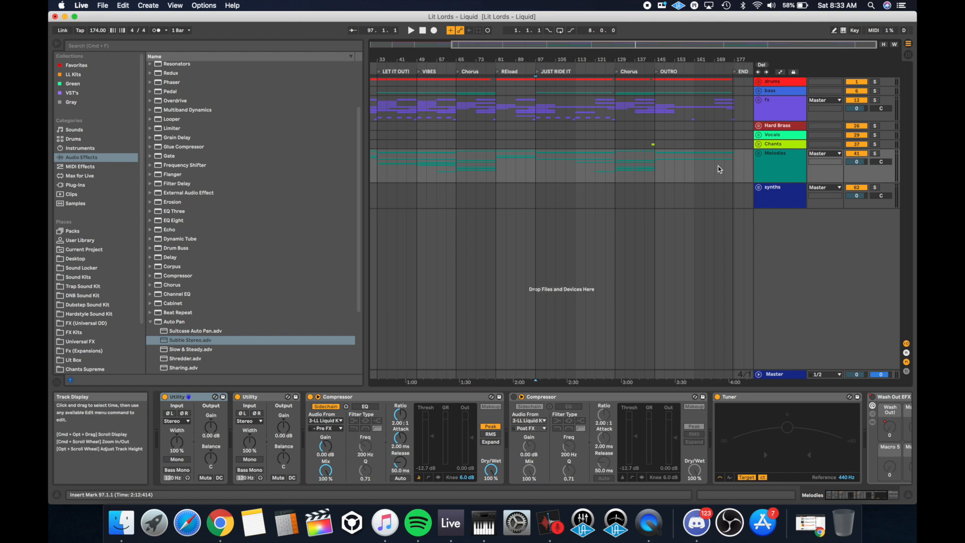
{"action": "scroll", "coordinate": [684, 177], "scroll_direction": "left", "scroll_amount": 6}
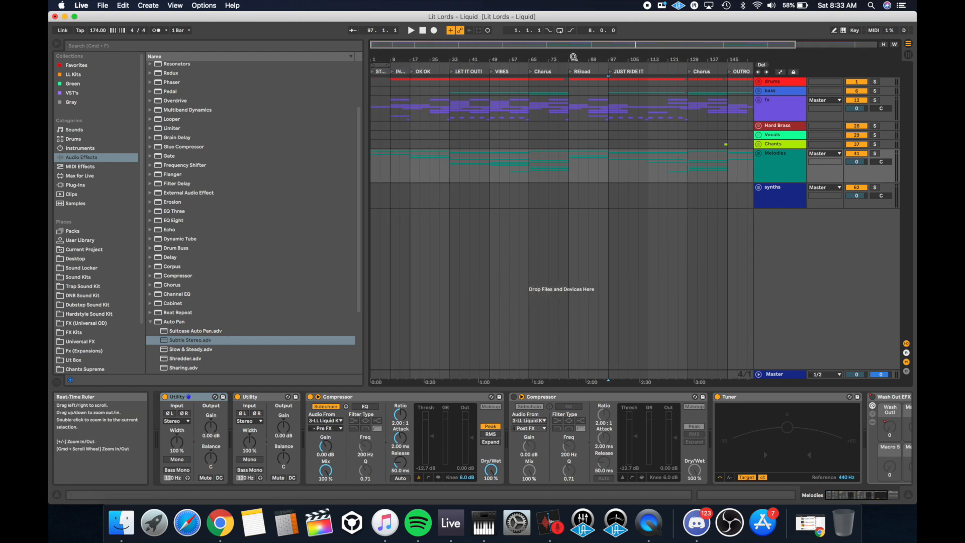
{"action": "left_click_drag", "start_coordinate": [574, 60], "coordinate": [541, 60]}
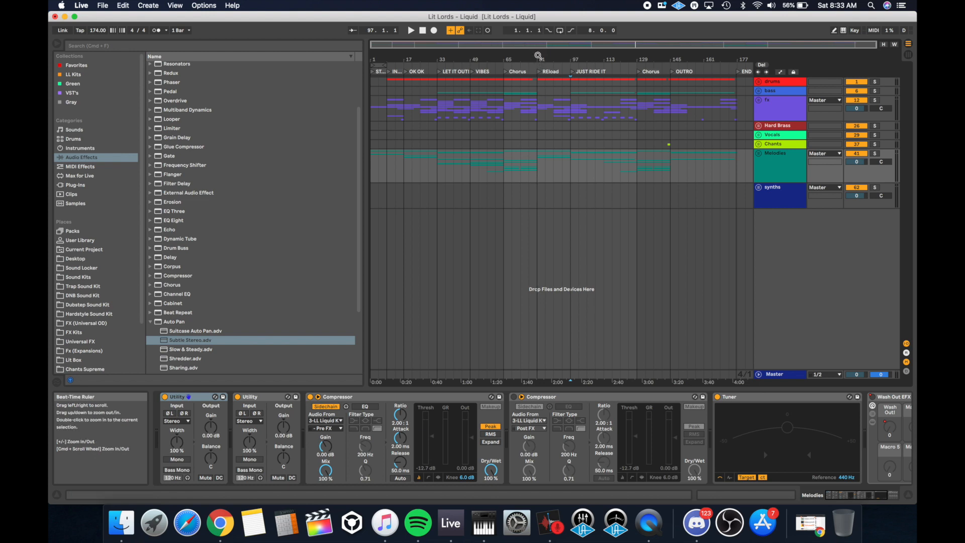
- Place the insert marker at bar 81 on the Melodies group, where the REload section starts
{"action": "left_click", "coordinate": [537, 162]}
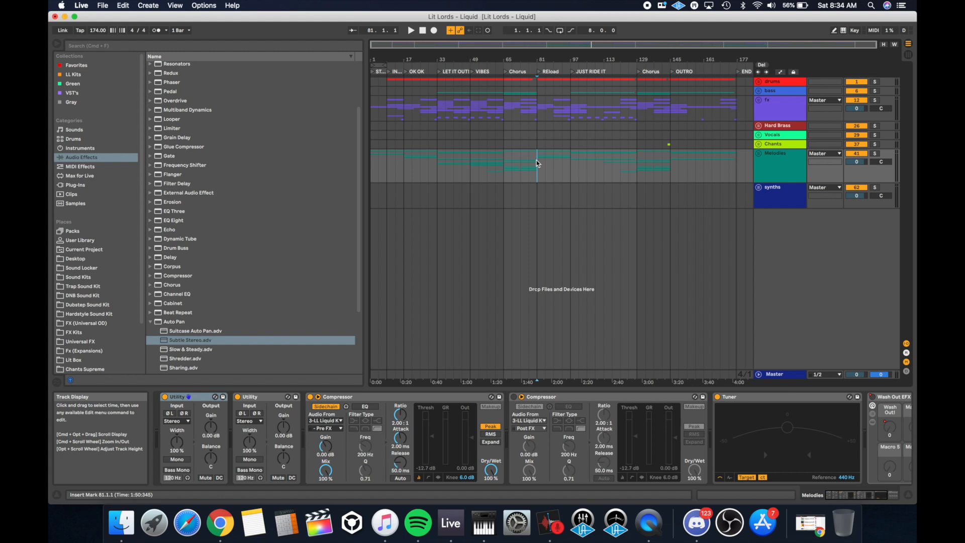
{"action": "key", "text": "Left"}
{"action": "left_click", "coordinate": [538, 169]}
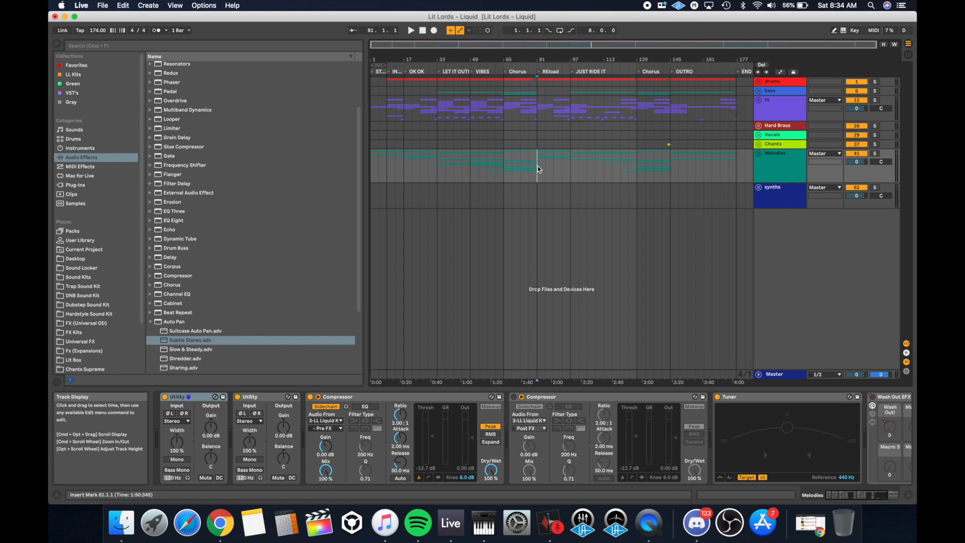